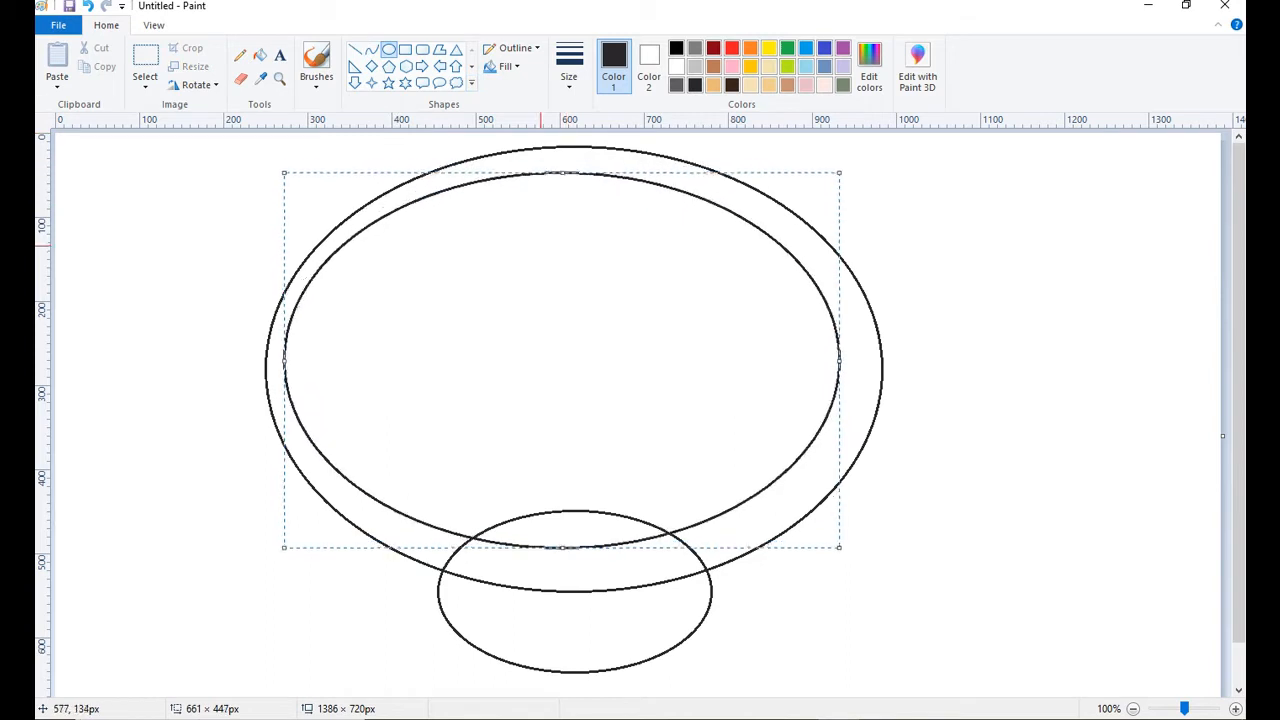
Stretch the inner ellipse to about 698 × 502 px so it sits evenly inside the large outer ellipse as the bowl's rim.
drag(838, 362, 869, 366)
drag(576, 549, 576, 581)
drag(575, 175, 575, 158)
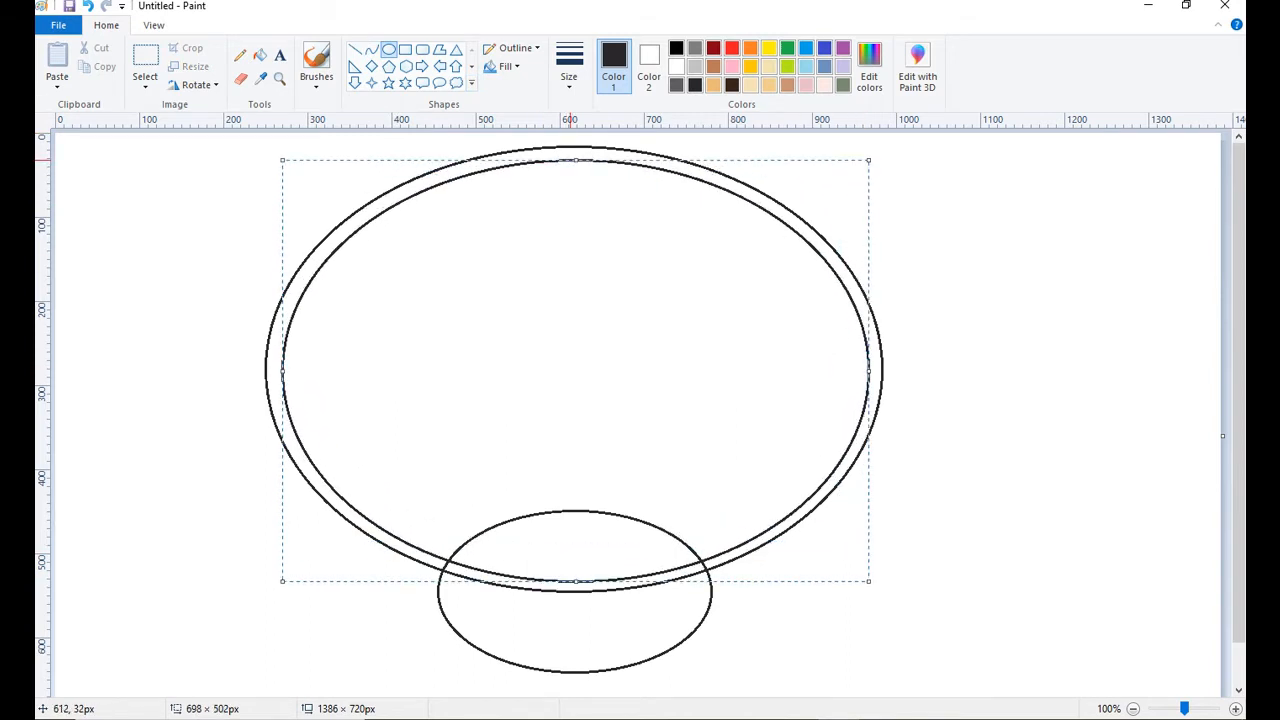
click(951, 479)
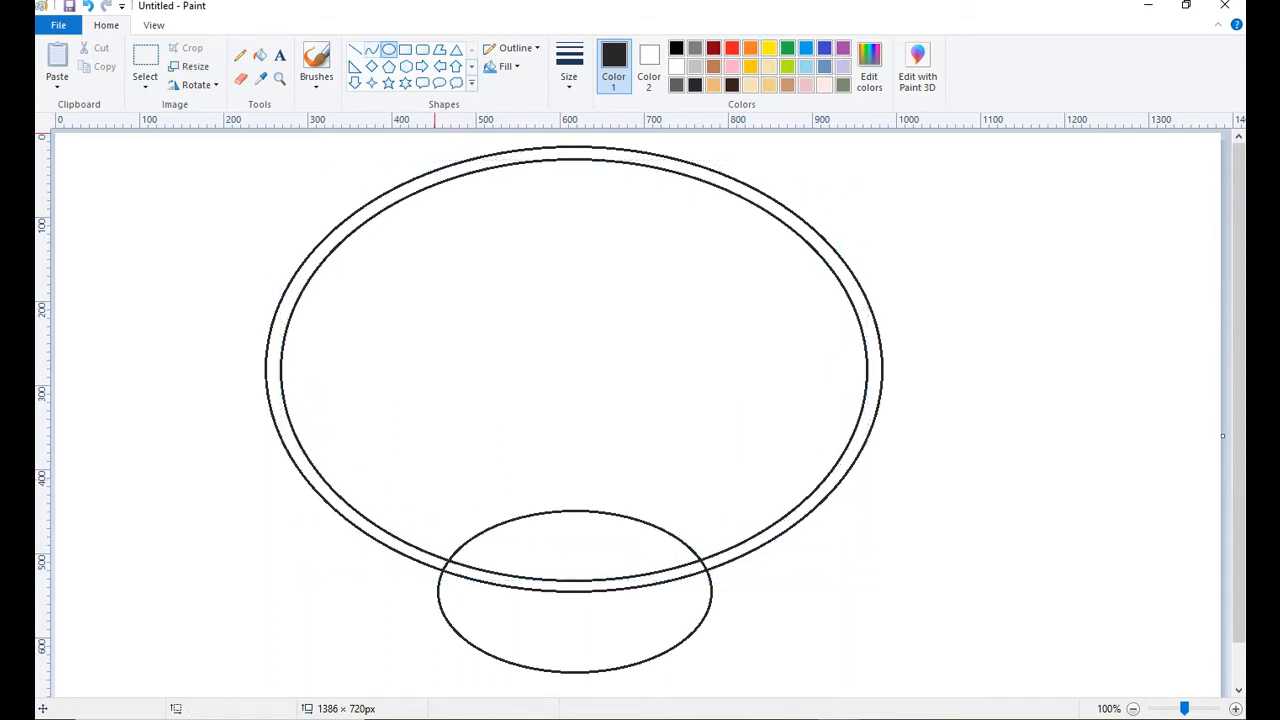
Draw the bowl's left side as an outward-bulging curve about 220 × 178 px from the rim down into the base ellipse.
click(372, 49)
mouse_move(312, 487)
mouse_down()
mouse_move(399, 622)
mouse_move(496, 634)
mouse_up()
click(324, 517)
click(410, 616)
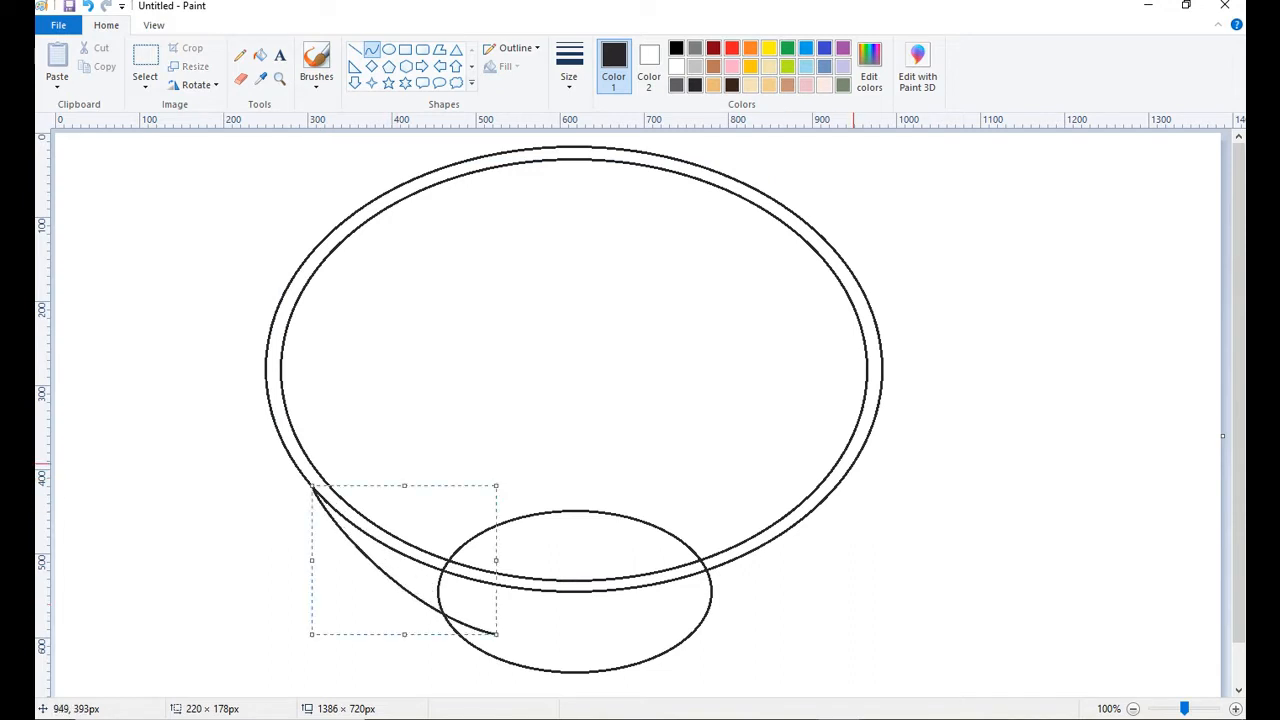
drag(854, 464, 620, 646)
click(846, 518)
click(752, 610)
key(ctrl+z)
Draw the bowl's right side as an outward-bulging curve from the rim down into the base ellipse.
drag(858, 459, 615, 646)
click(824, 540)
drag(774, 594, 741, 625)
click(488, 635)
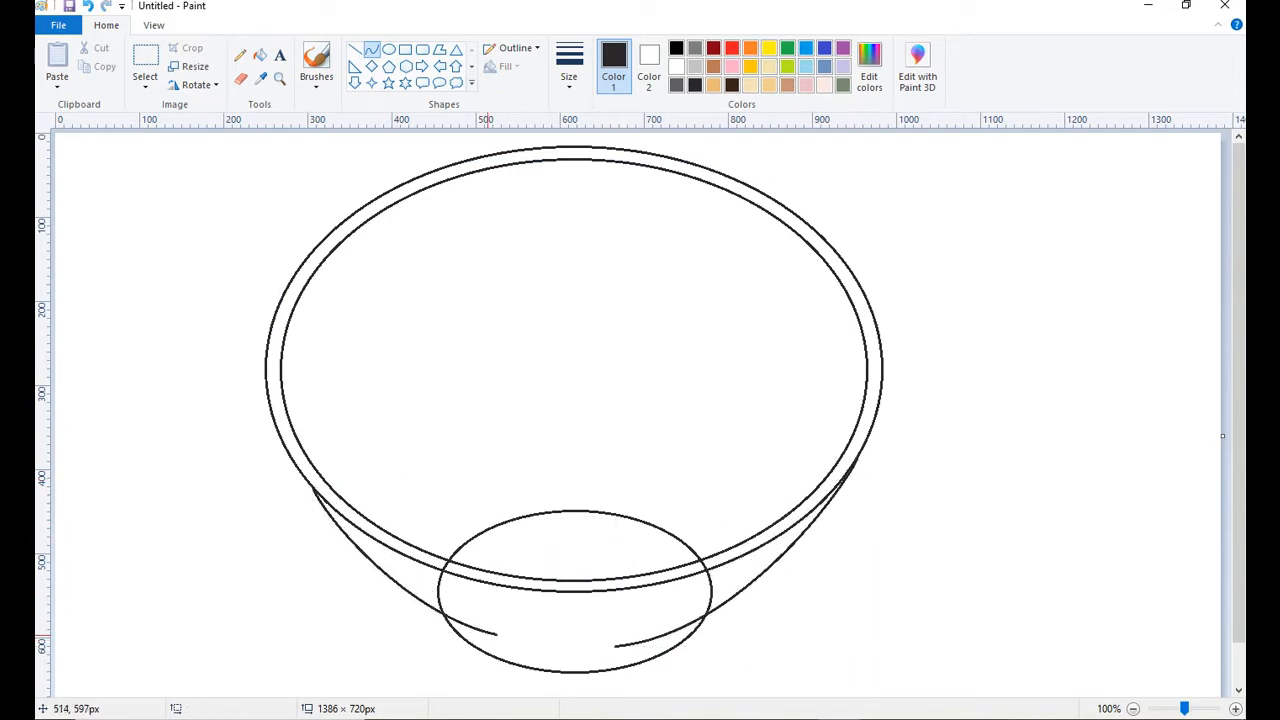
Join the lower ends of the two bowl sides with a shallow downward curve about 148 px wide.
drag(493, 635, 617, 646)
click(510, 640)
click(567, 650)
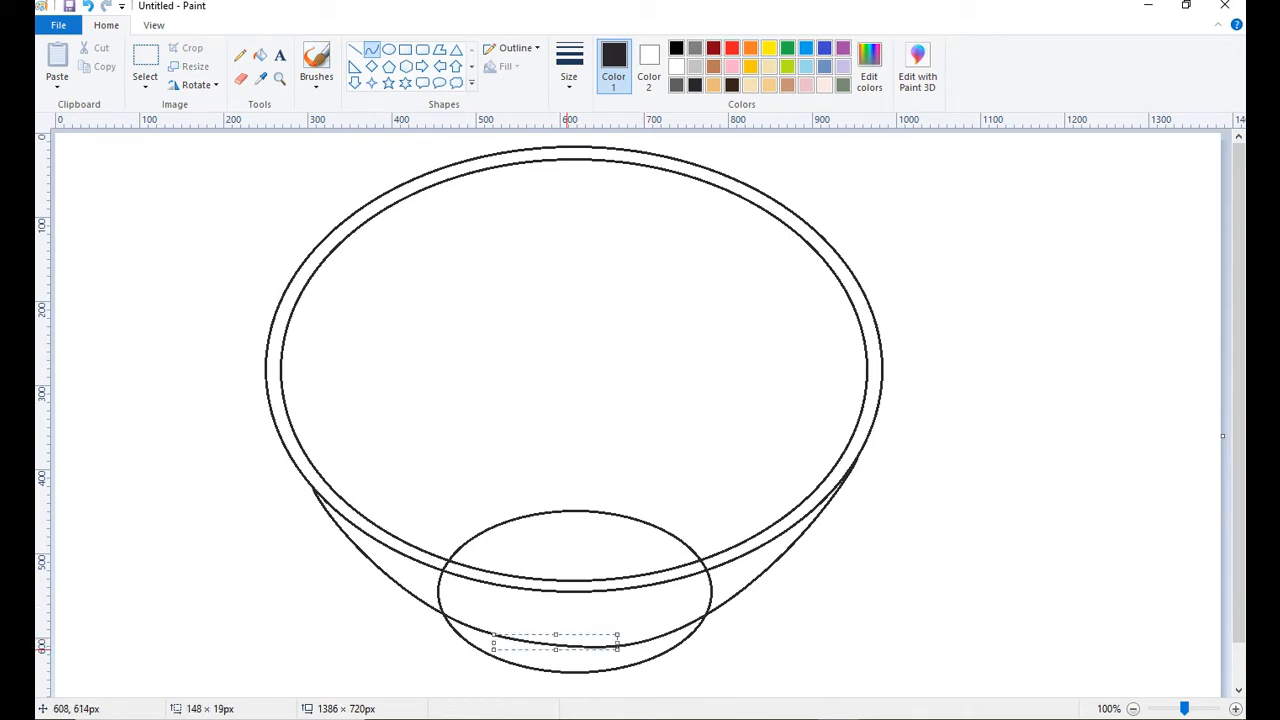
click(535, 362)
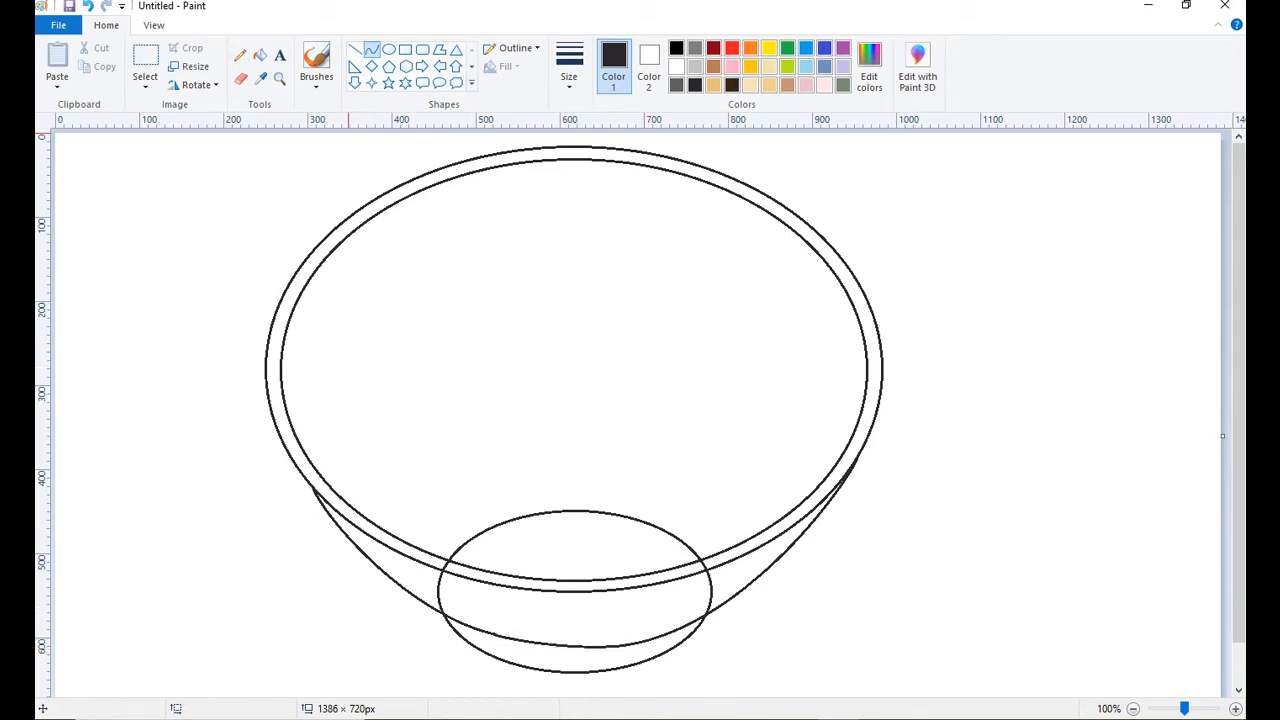
Draw the broth's back edge as two connected cream curves arching across the inside of the bowl.
click(750, 84)
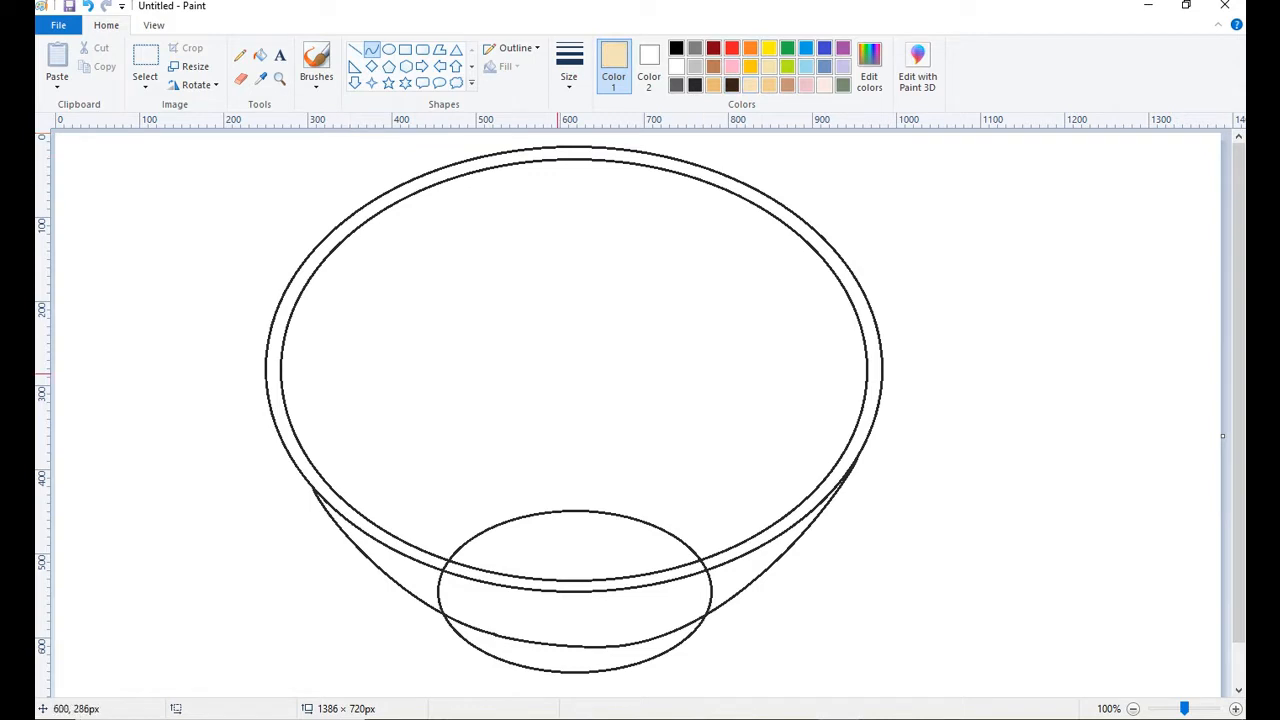
mouse_move(283, 374)
mouse_down()
mouse_move(420, 332)
mouse_move(654, 370)
mouse_move(651, 234)
mouse_up()
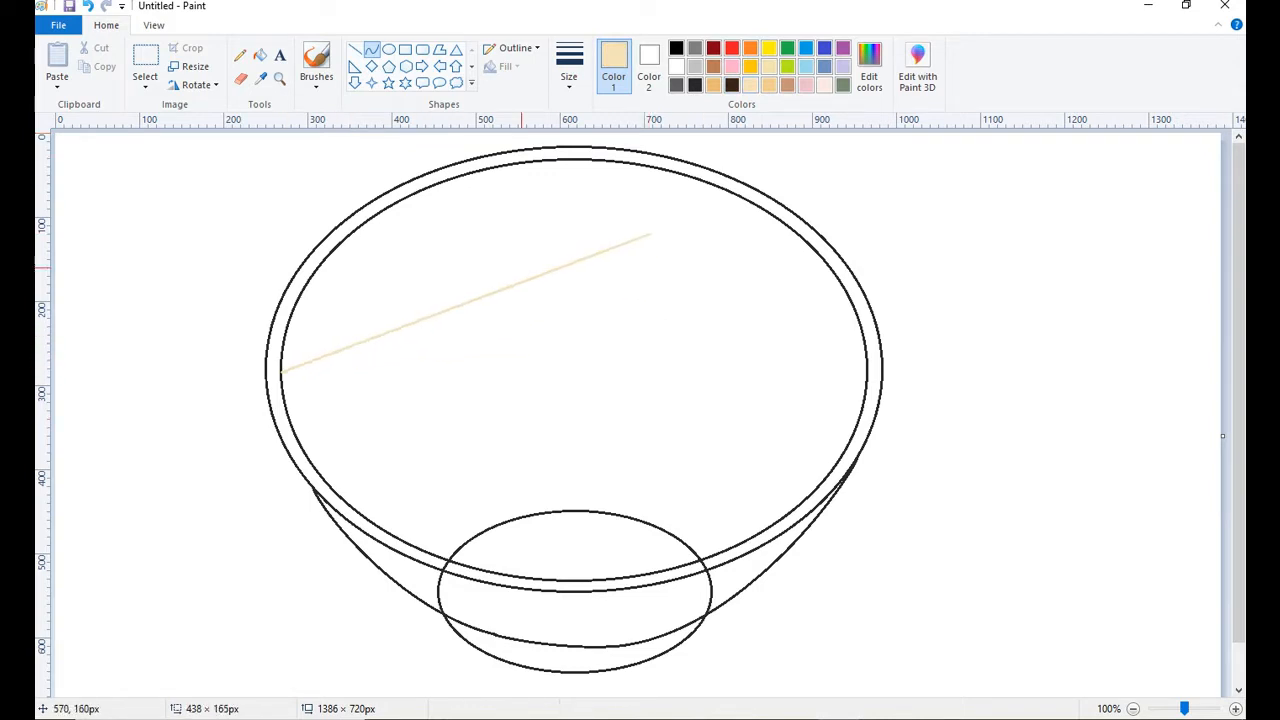
mouse_move(522, 268)
mouse_down()
mouse_move(434, 207)
mouse_move(438, 190)
mouse_up()
mouse_move(683, 273)
mouse_down()
mouse_move(651, 232)
mouse_move(848, 435)
mouse_up()
key(ctrl+z)
mouse_move(726, 335)
mouse_down()
mouse_move(716, 255)
mouse_move(829, 323)
mouse_up()
Draw a wavy cream line with the Pencil just below the broth's back edge, running from rim to rim.
click(240, 56)
click(570, 72)
click(604, 180)
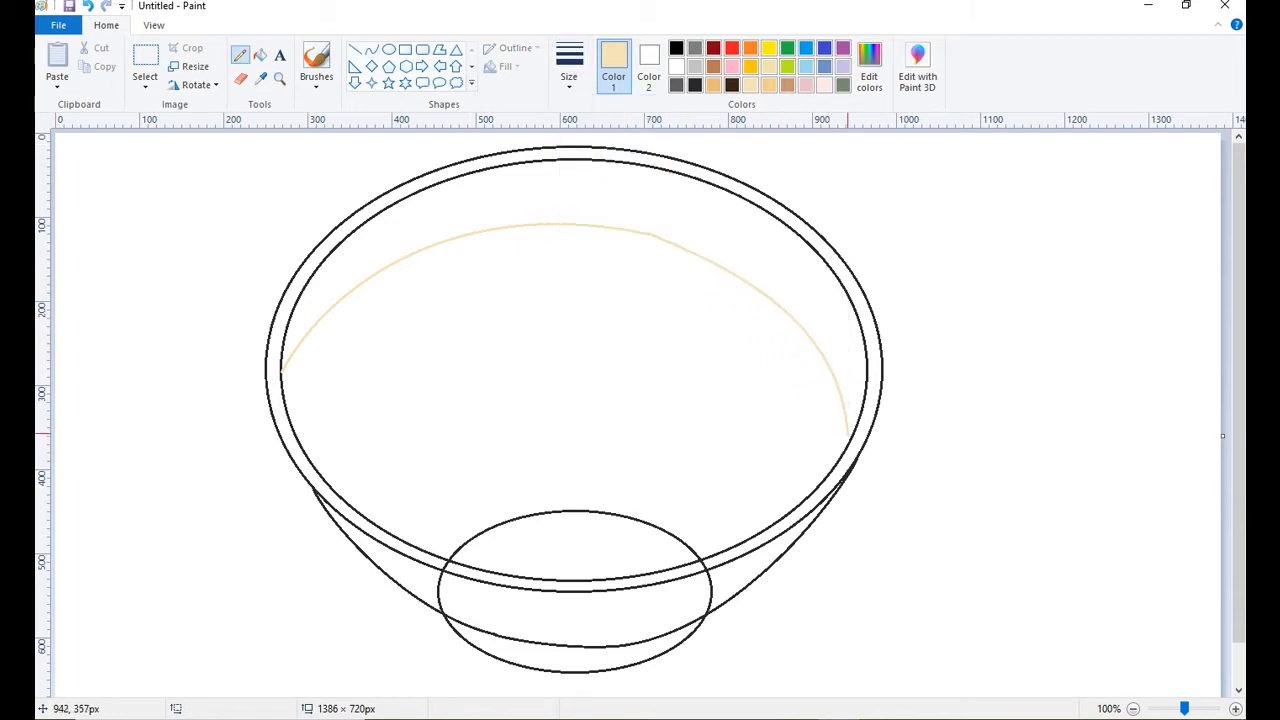
click(769, 85)
click(260, 55)
click(787, 85)
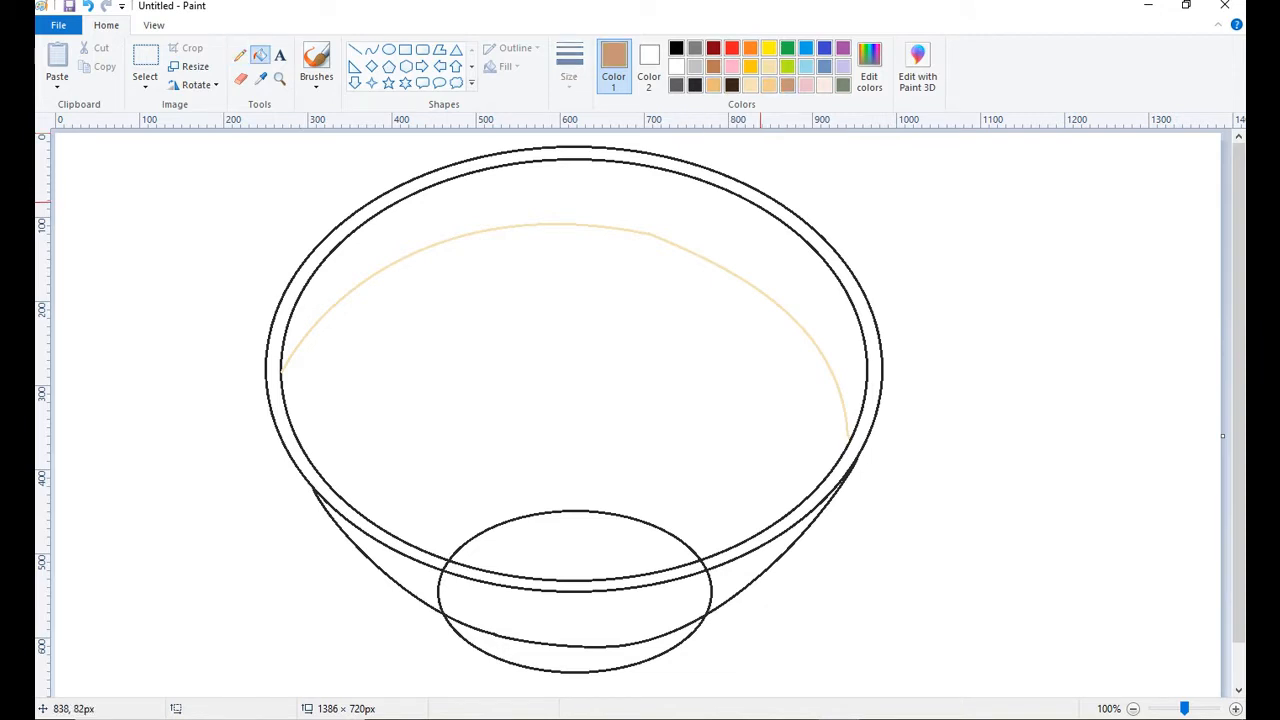
click(240, 56)
click(769, 85)
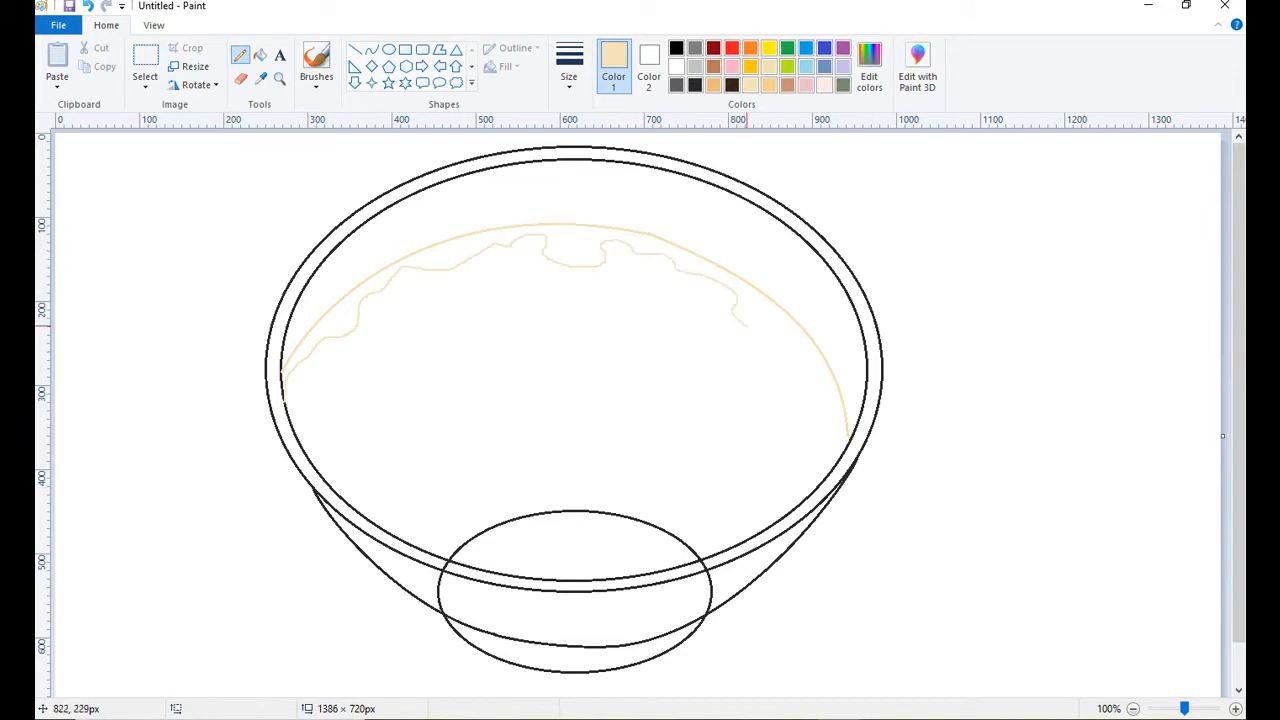
Fill the band between the arc and the wavy line with cream and the broth area below with light brown.
click(260, 55)
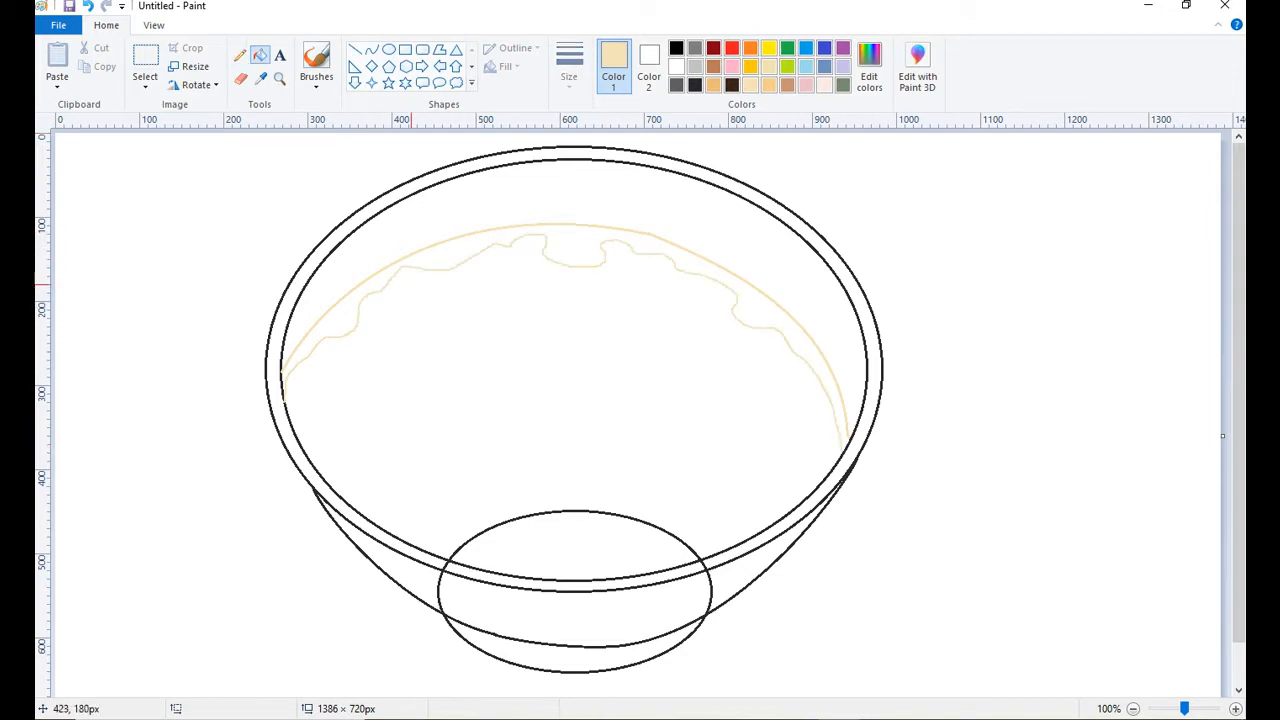
click(757, 326)
click(787, 85)
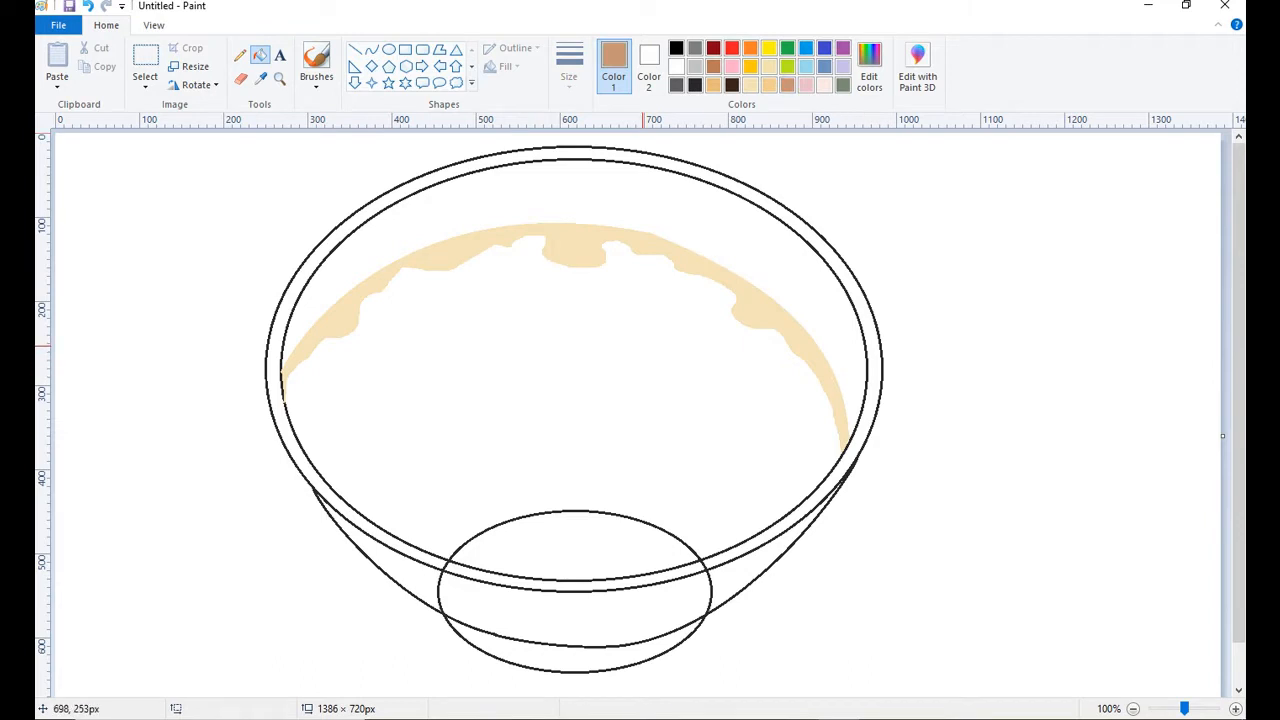
click(642, 345)
Fill the bowl's inner wall, rim, outer sides and base with dark gray.
click(676, 85)
click(703, 185)
click(703, 168)
click(526, 610)
click(380, 540)
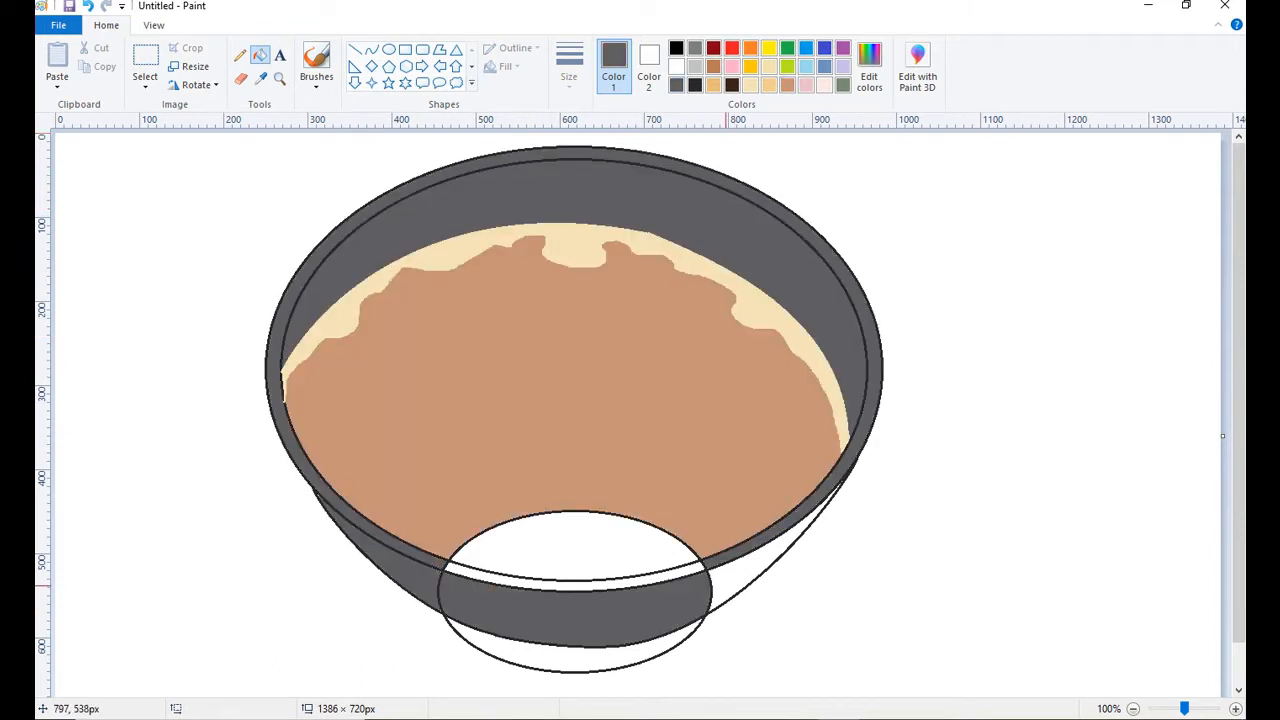
click(727, 585)
click(575, 650)
click(598, 585)
Fill the part of the base ellipse inside the bowl with golden orange and recolor its outline to match.
click(713, 85)
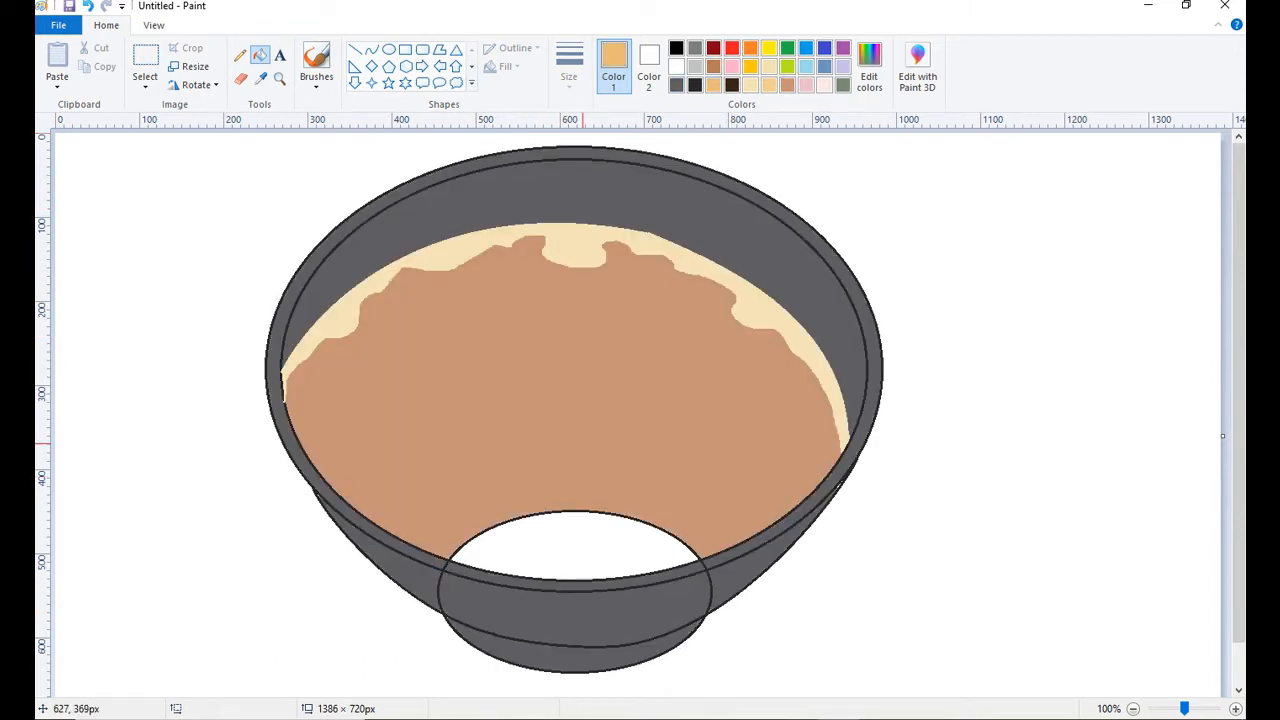
click(560, 545)
click(240, 78)
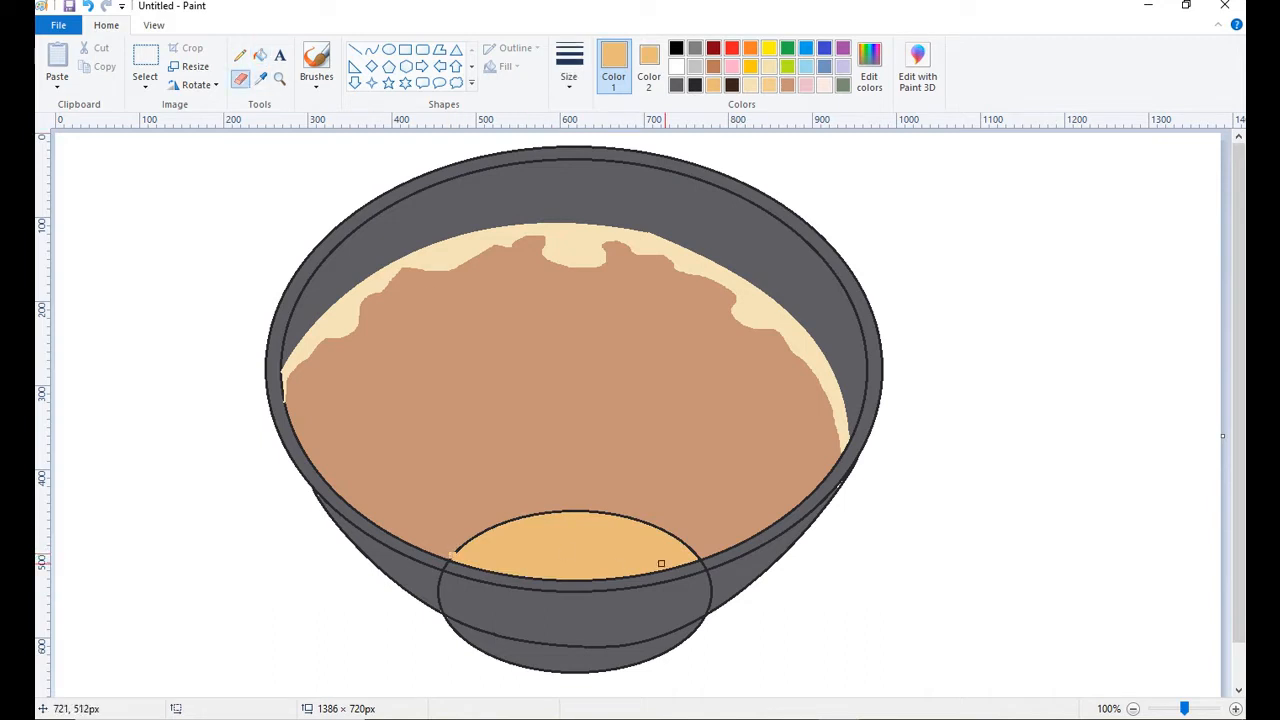
click(260, 55)
click(571, 512)
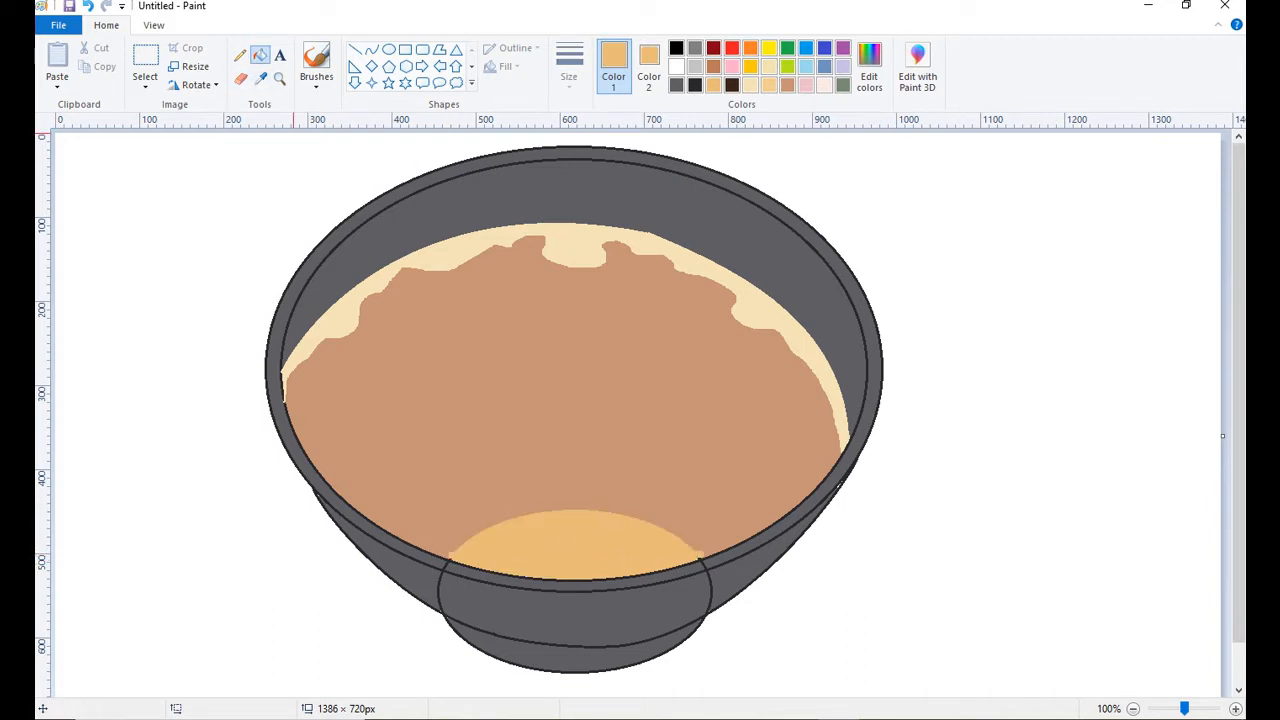
Draw thick, wavy, overlapping golden-orange noodle strands with the Pencil across the light brown broth.
click(240, 55)
click(316, 80)
click(568, 70)
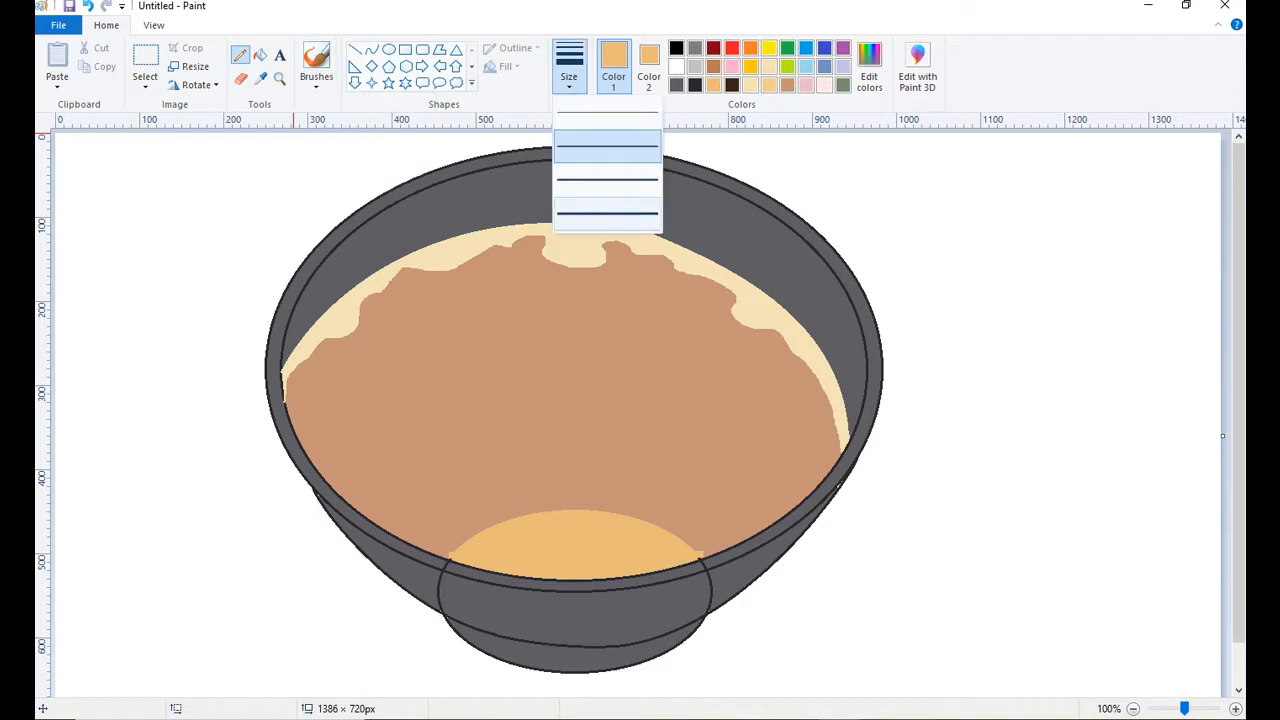
click(607, 147)
mouse_move(423, 430)
mouse_down()
mouse_move(503, 444)
mouse_move(470, 465)
mouse_move(490, 462)
mouse_up()
key(ctrl+z)
key(ctrl+z)
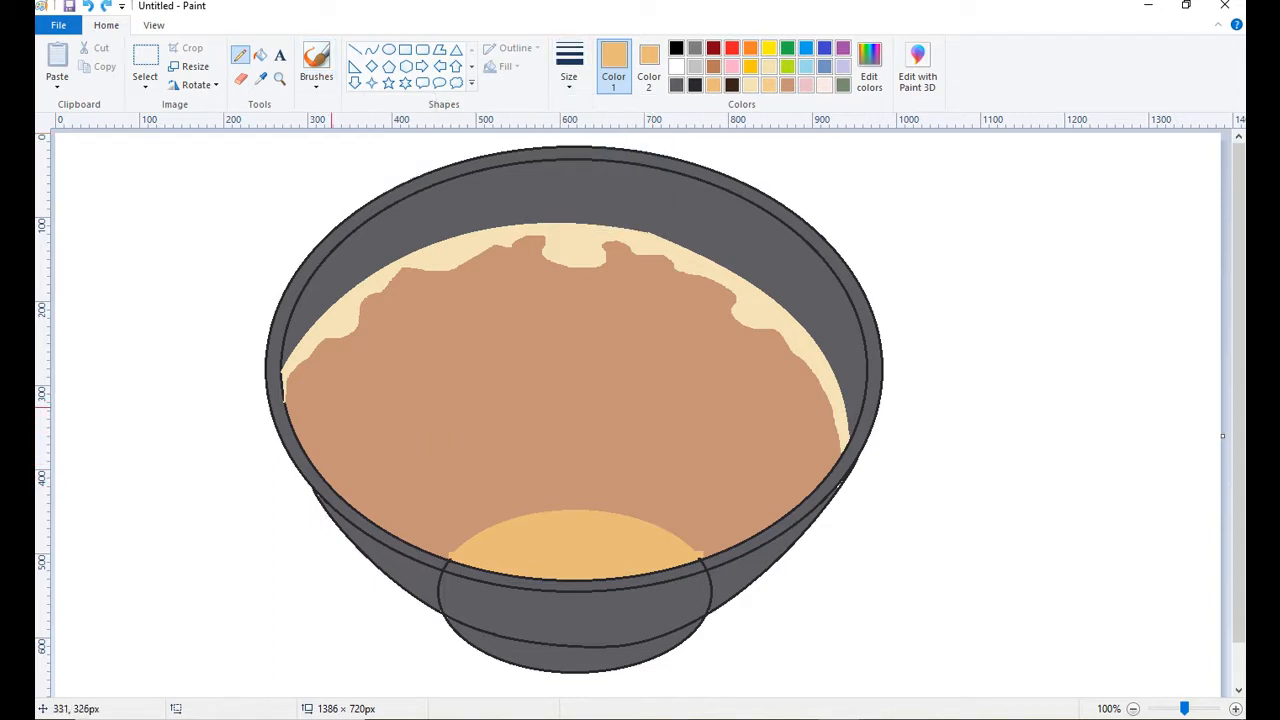
mouse_move(292, 378)
mouse_down()
mouse_move(372, 498)
mouse_move(448, 484)
mouse_move(652, 490)
mouse_move(720, 518)
mouse_up()
drag(447, 530, 600, 484)
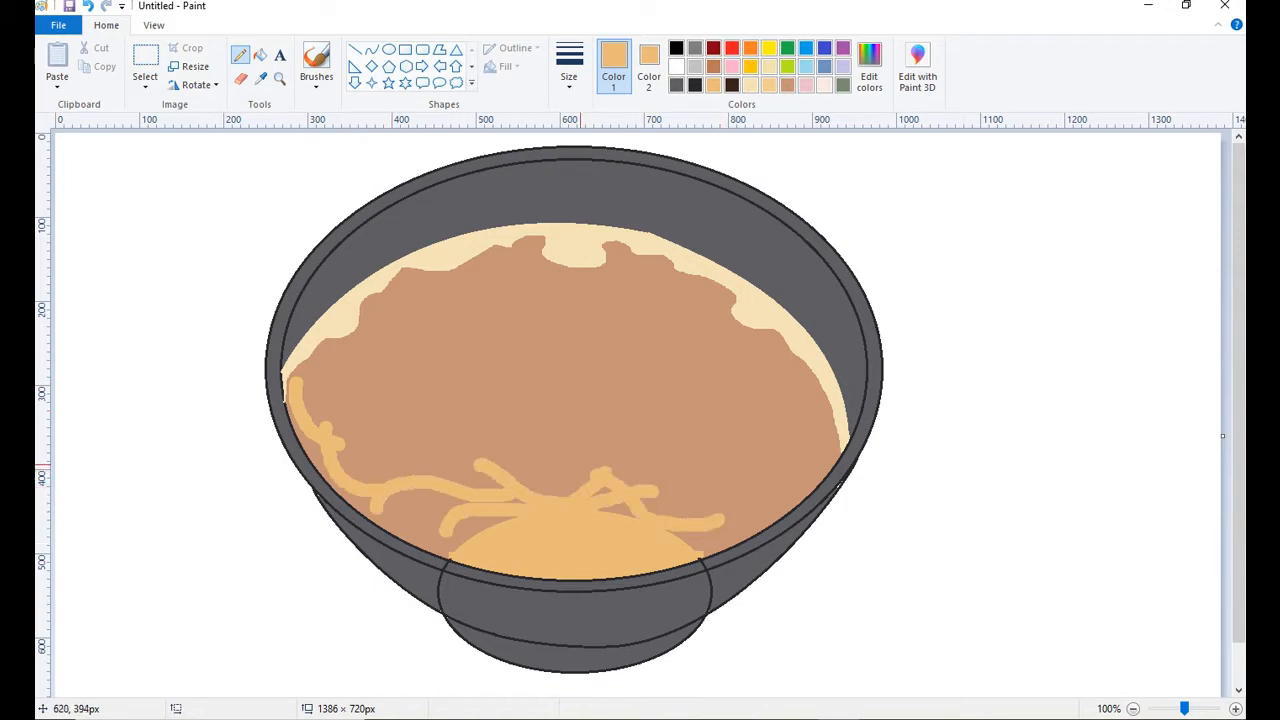
drag(526, 456, 776, 436)
drag(490, 400, 686, 383)
drag(698, 328, 790, 425)
drag(738, 392, 798, 484)
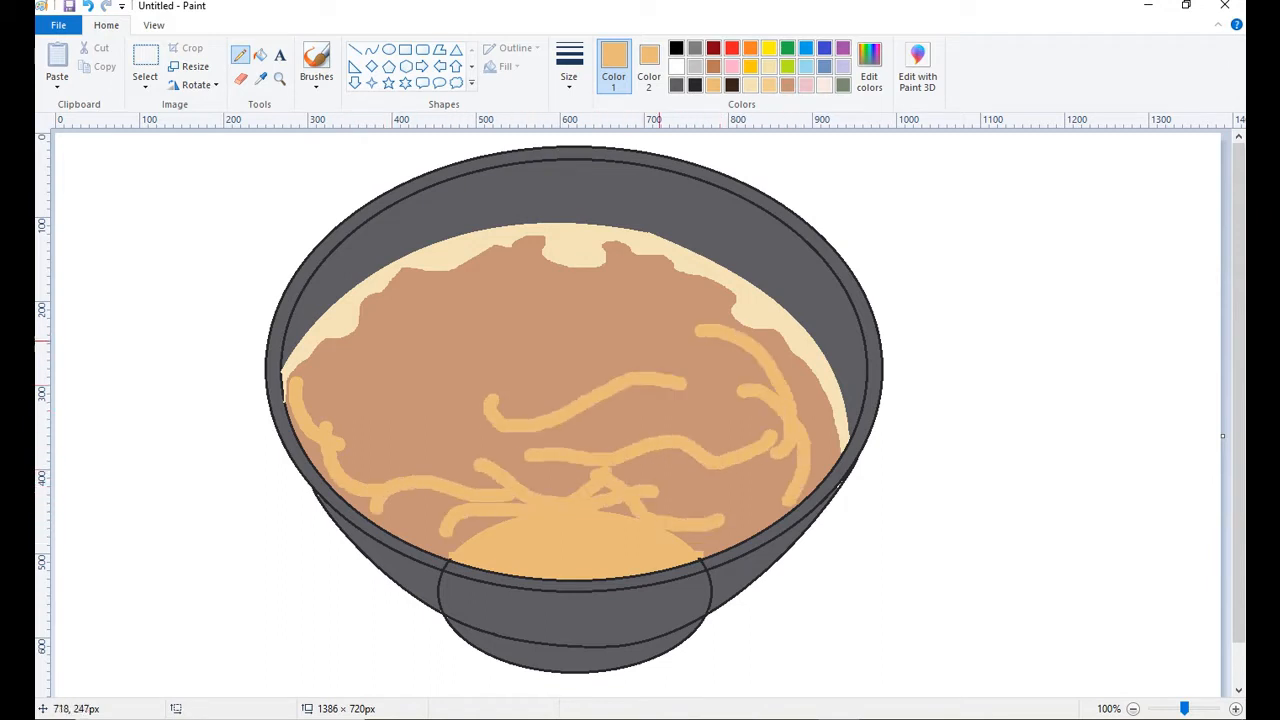
mouse_move(657, 343)
mouse_down()
mouse_move(570, 318)
mouse_move(571, 300)
mouse_move(509, 303)
mouse_move(541, 347)
mouse_move(409, 449)
mouse_move(645, 558)
mouse_move(628, 542)
mouse_move(712, 426)
mouse_move(426, 473)
mouse_move(406, 416)
mouse_move(498, 516)
mouse_move(690, 332)
mouse_move(342, 443)
mouse_move(585, 362)
mouse_move(545, 405)
mouse_move(330, 405)
mouse_move(758, 480)
mouse_up()
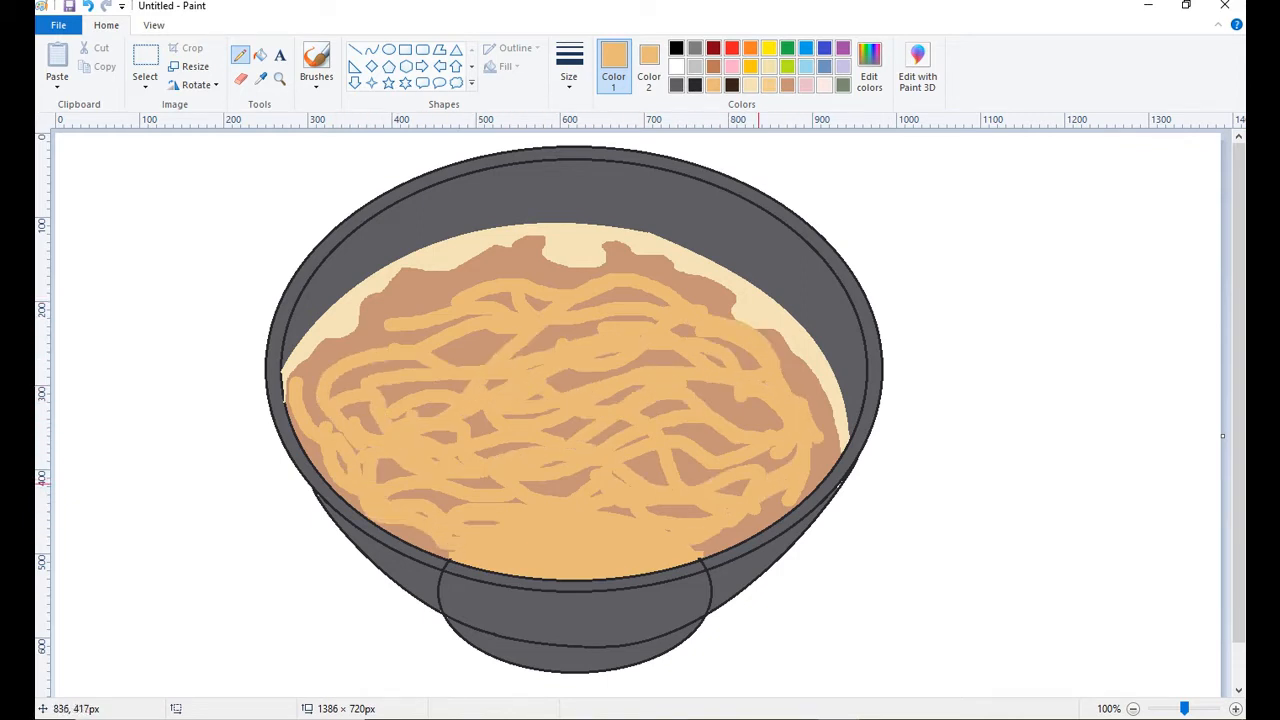
Set Color 2 to white and Color 1 to light orange.
click(649, 67)
click(677, 66)
click(613, 67)
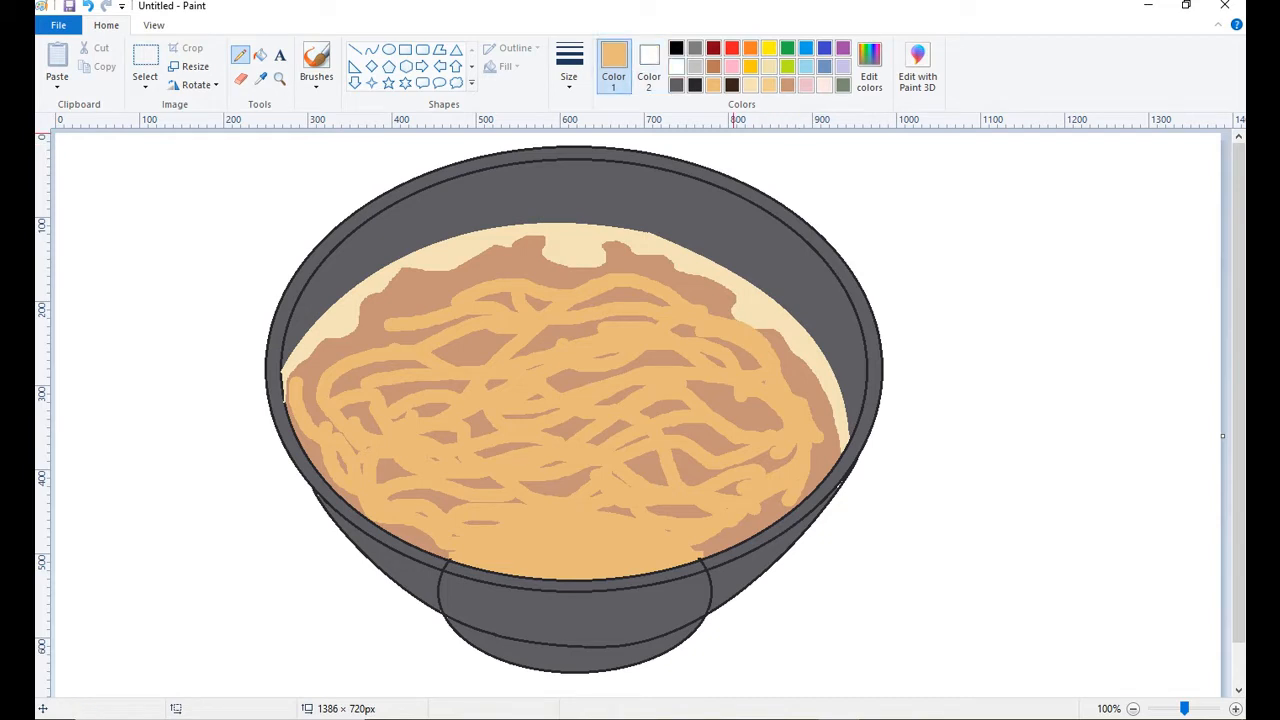
click(769, 85)
Try to outline the upper edge of a topping over the noodles with the Curve tool.
drag(522, 293, 463, 378)
key(ctrl+z)
click(372, 49)
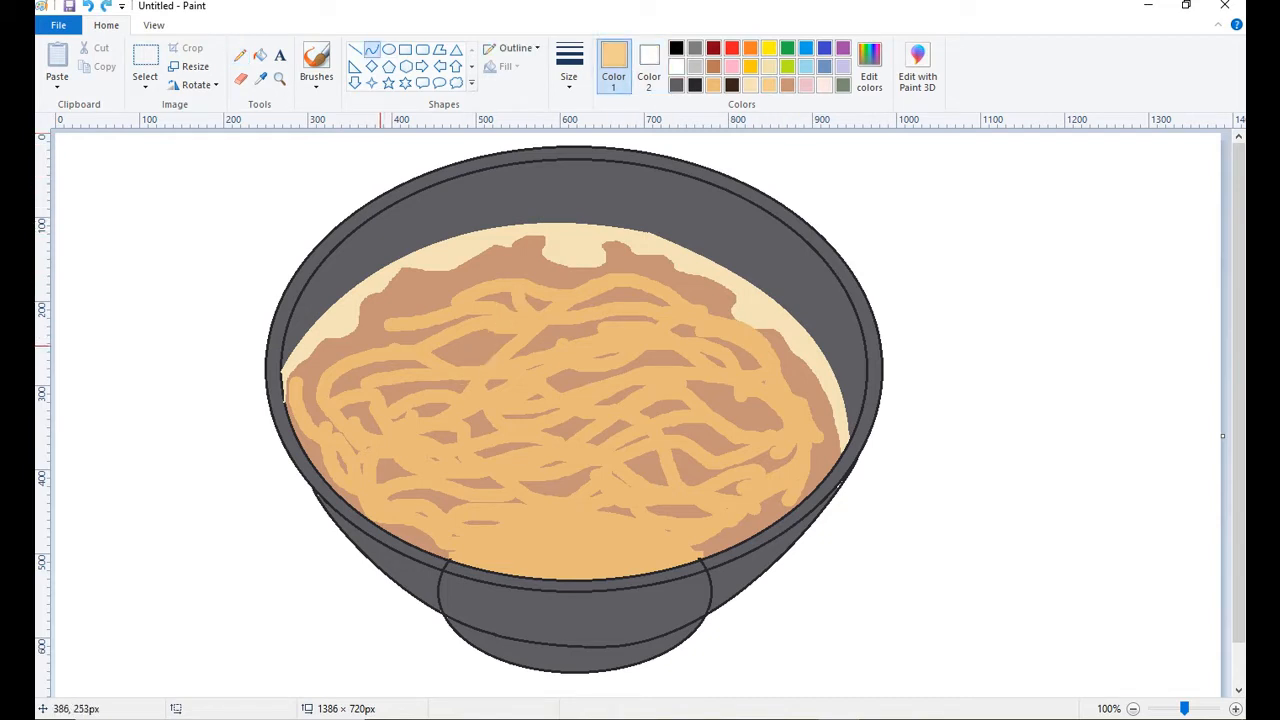
mouse_move(342, 348)
mouse_down()
mouse_move(453, 283)
mouse_move(461, 257)
mouse_up()
mouse_move(405, 295)
mouse_down()
mouse_move(438, 257)
mouse_move(594, 327)
mouse_up()
click(441, 257)
drag(512, 284, 550, 258)
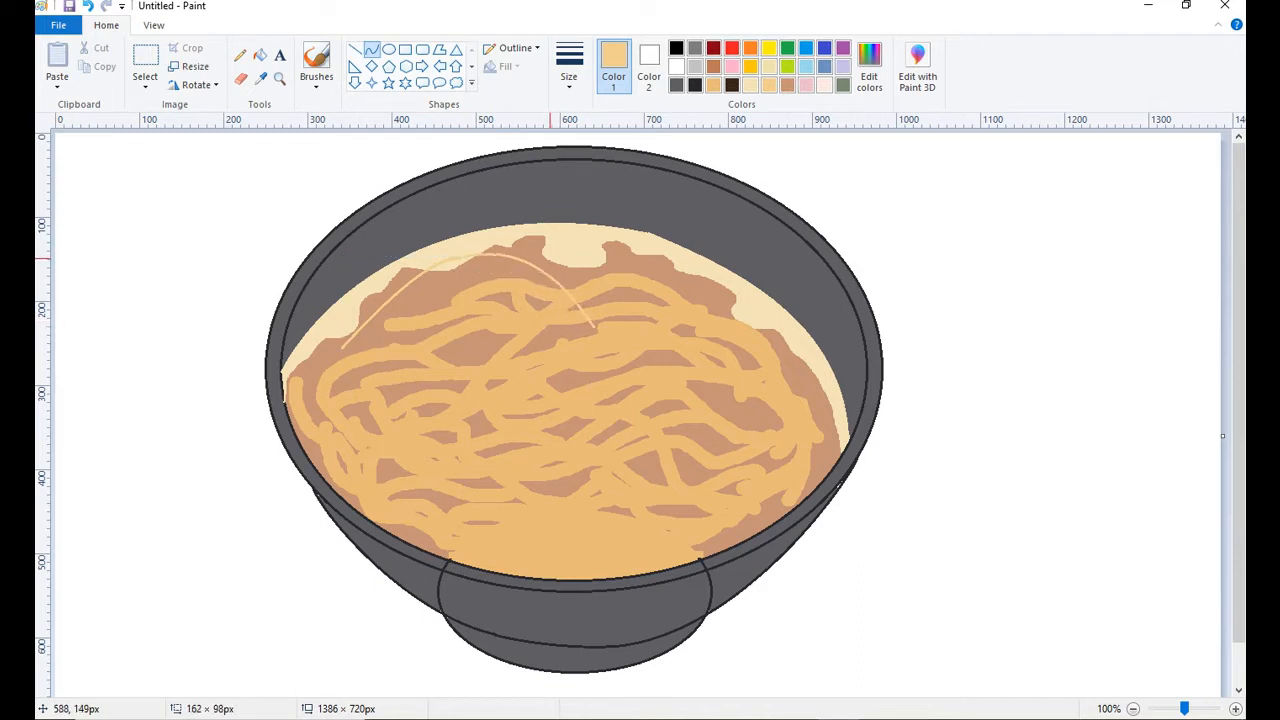
click(550, 258)
key(ctrl+z)
key(ctrl+z)
Draw the topping's upper edges and lower-left edge as connected light orange curves over the back left of the noodles.
mouse_move(336, 330)
mouse_down()
mouse_move(520, 240)
mouse_move(370, 304)
mouse_up()
mouse_move(488, 252)
mouse_down()
mouse_move(490, 231)
mouse_move(657, 356)
mouse_up()
click(538, 261)
drag(545, 262, 547, 247)
drag(650, 346, 668, 335)
mouse_move(340, 328)
mouse_down()
mouse_move(426, 401)
mouse_move(410, 376)
mouse_move(344, 361)
mouse_move(469, 410)
mouse_move(446, 408)
mouse_move(517, 420)
mouse_up()
click(352, 370)
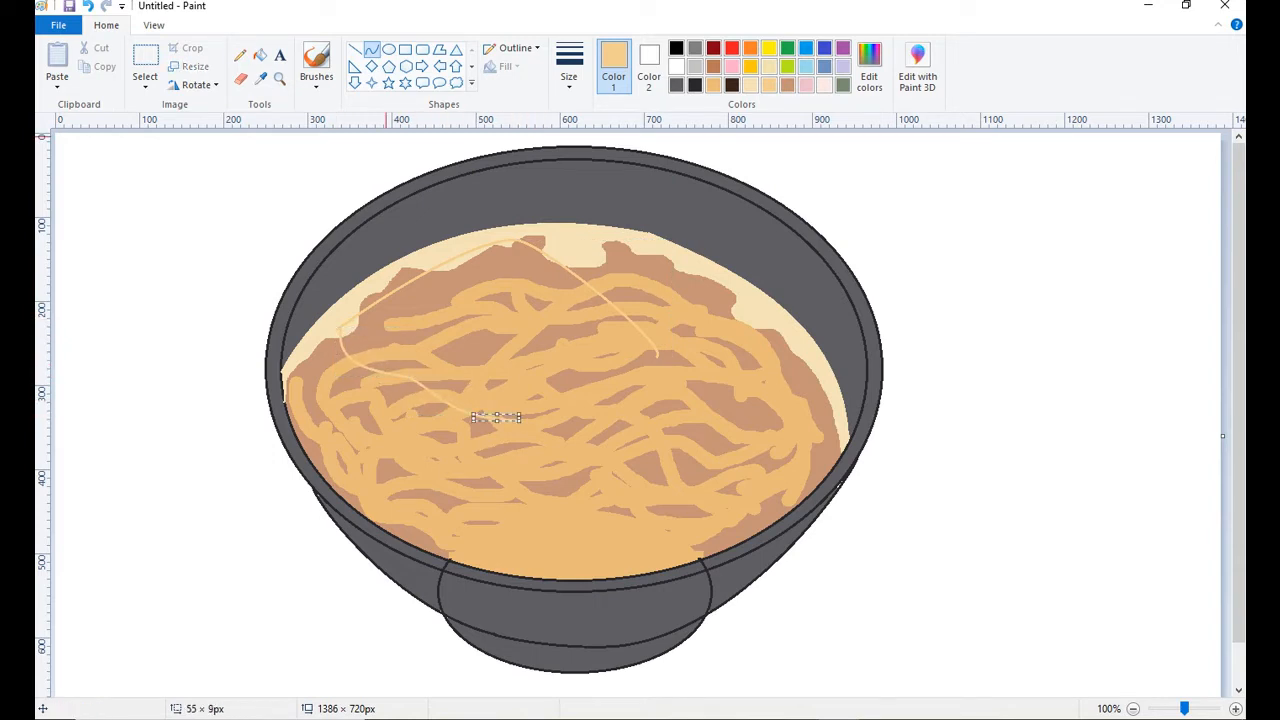
click(240, 55)
click(843, 84)
drag(595, 335, 571, 338)
key(ctrl+z)
click(569, 68)
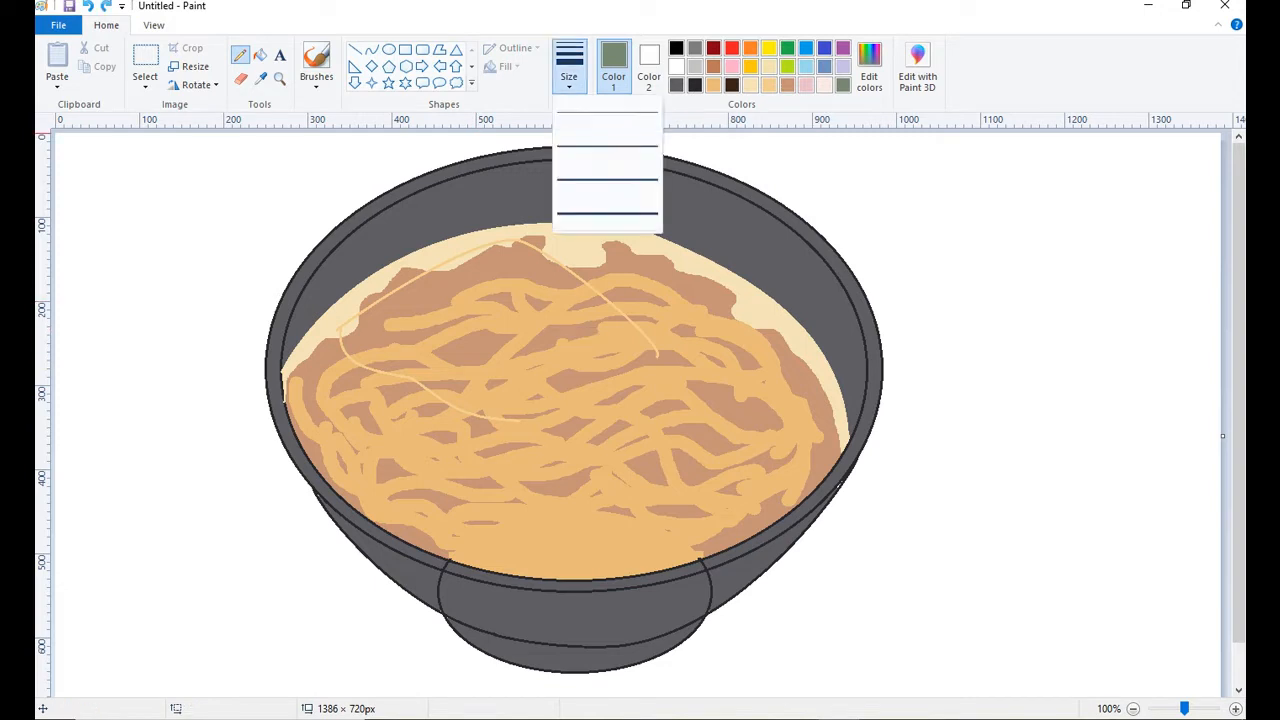
click(572, 147)
Close the topping's outline with a light orange curve along its lower-right edge.
click(769, 85)
click(372, 49)
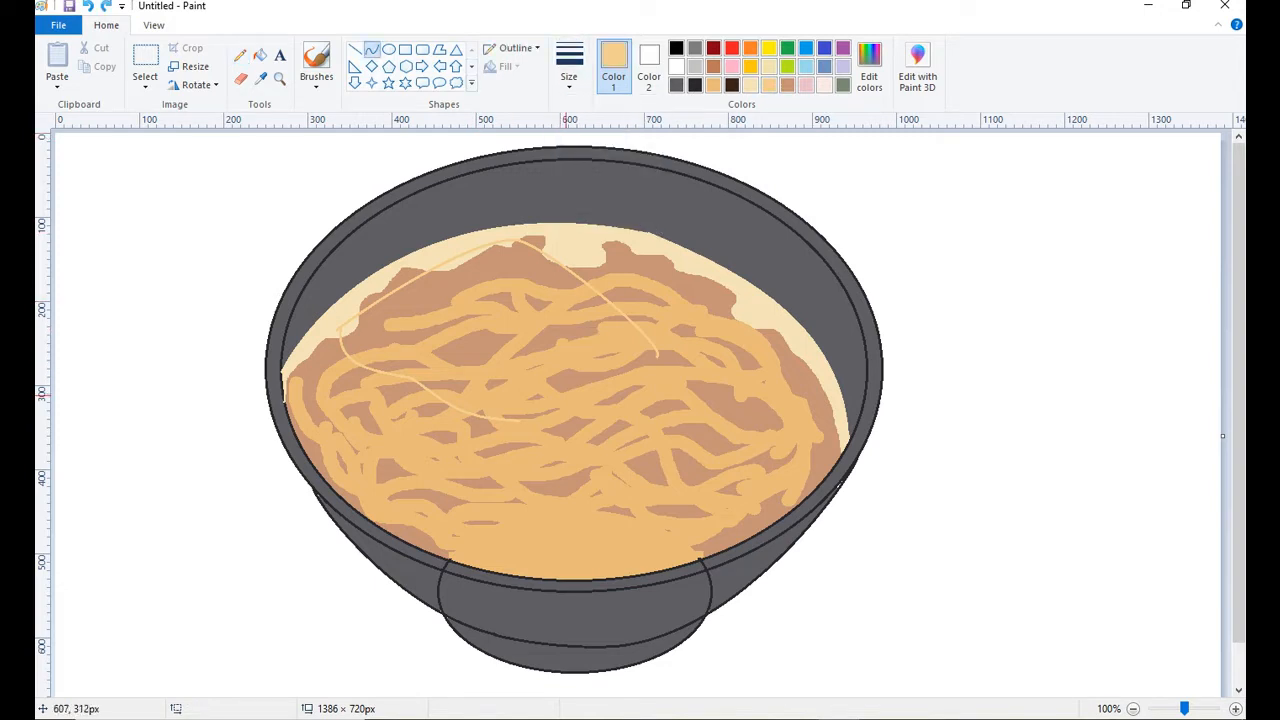
drag(517, 420, 657, 354)
mouse_move(611, 393)
mouse_down()
mouse_move(622, 411)
mouse_move(580, 413)
mouse_up()
Fill every area inside the topping's outline with light orange, including the leftover noodle, broth and cream patches.
click(260, 55)
drag(483, 359, 537, 387)
click(606, 356)
click(495, 299)
click(539, 302)
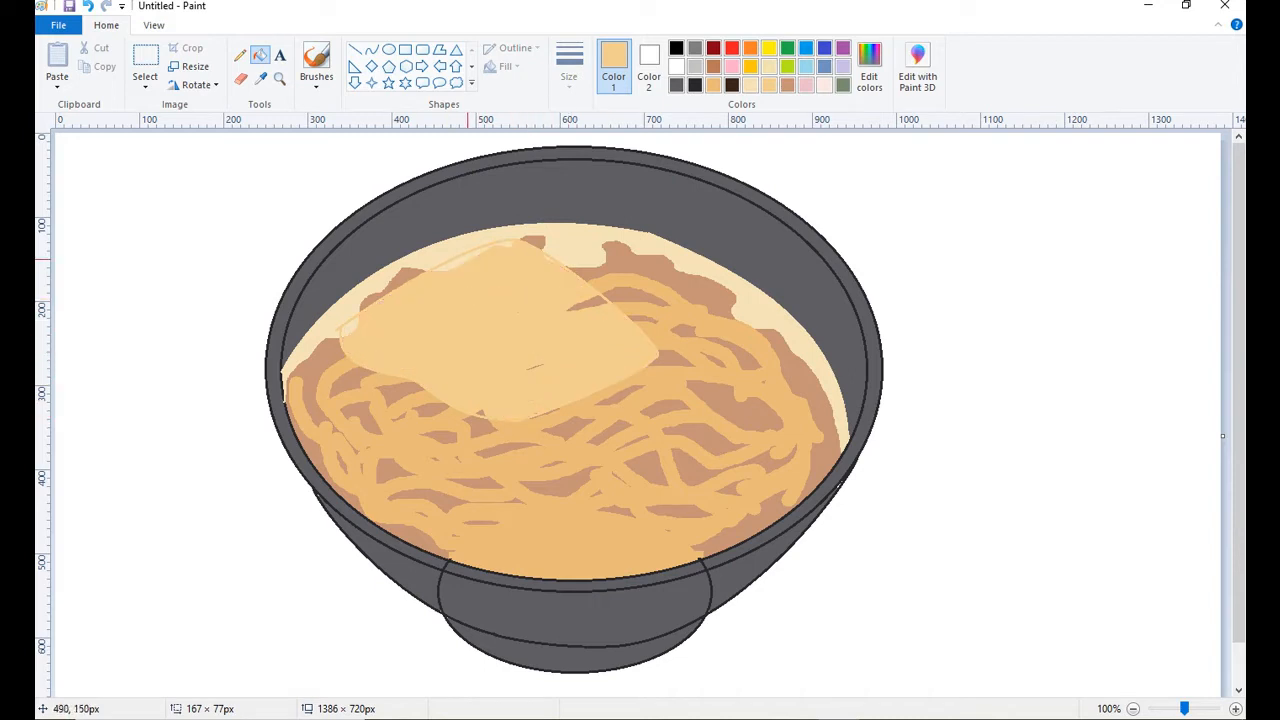
click(585, 303)
click(504, 245)
click(478, 251)
click(351, 326)
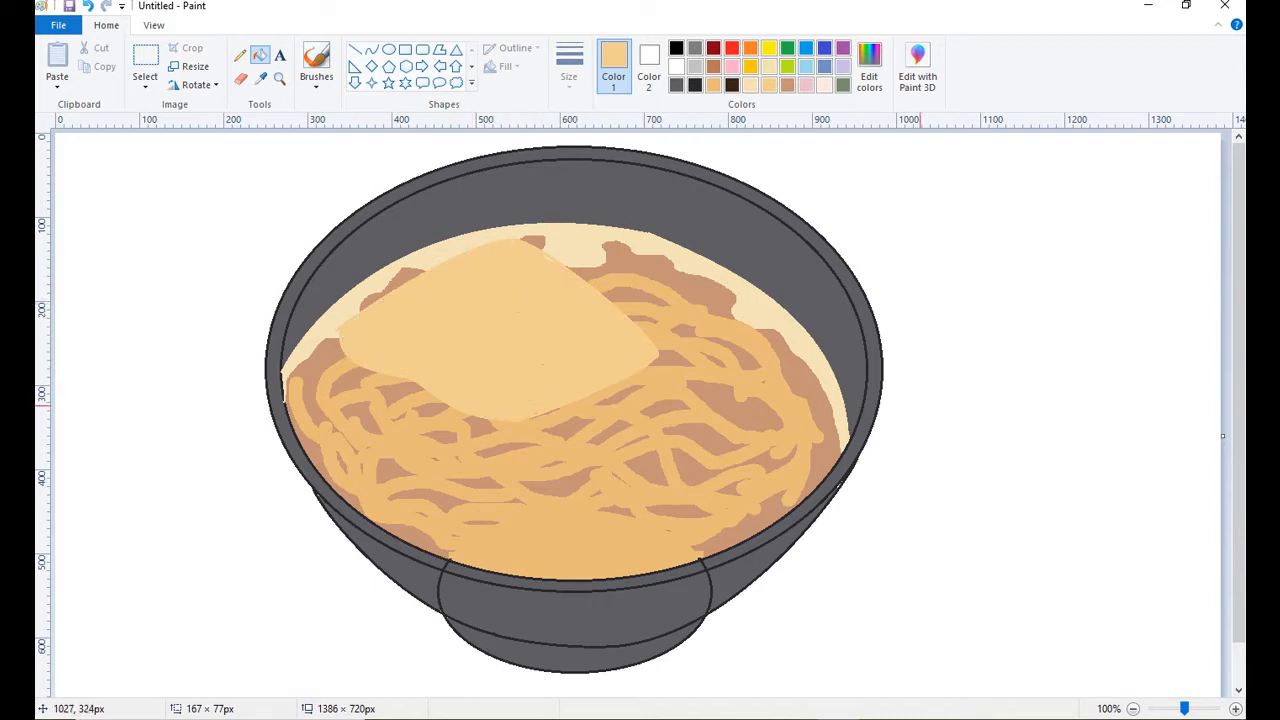
Sample the cream color and draw a thin wavy foam outline with a small inner loop below the topping's lower edge.
click(261, 79)
click(381, 277)
click(240, 55)
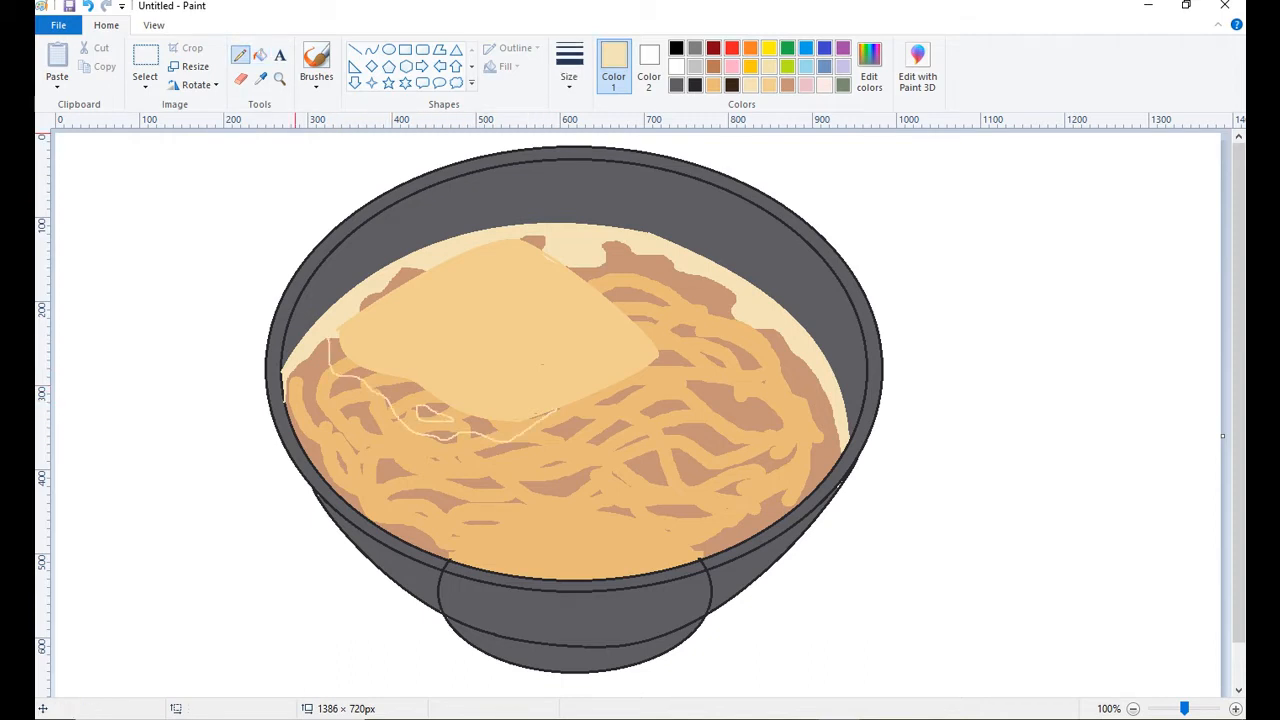
Fill the sections between the wavy foam outline and the topping with cream, undoing the last fill.
click(260, 55)
click(355, 379)
click(416, 396)
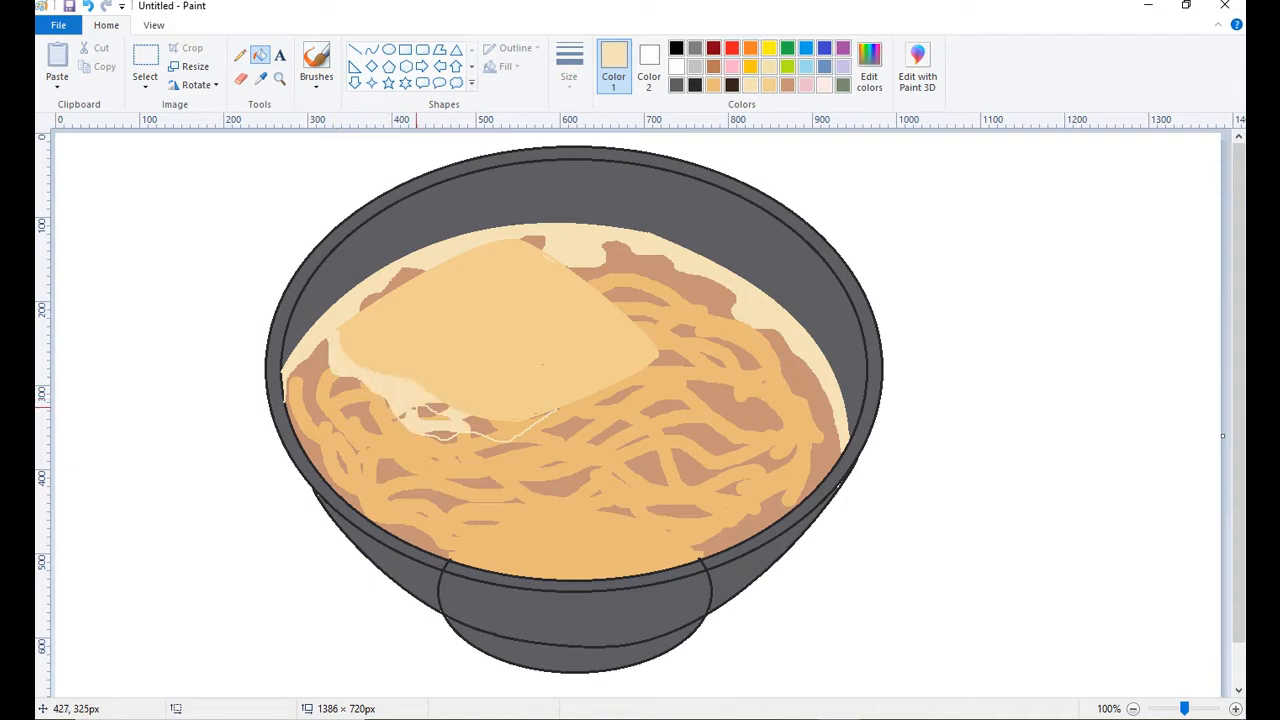
click(440, 434)
click(480, 428)
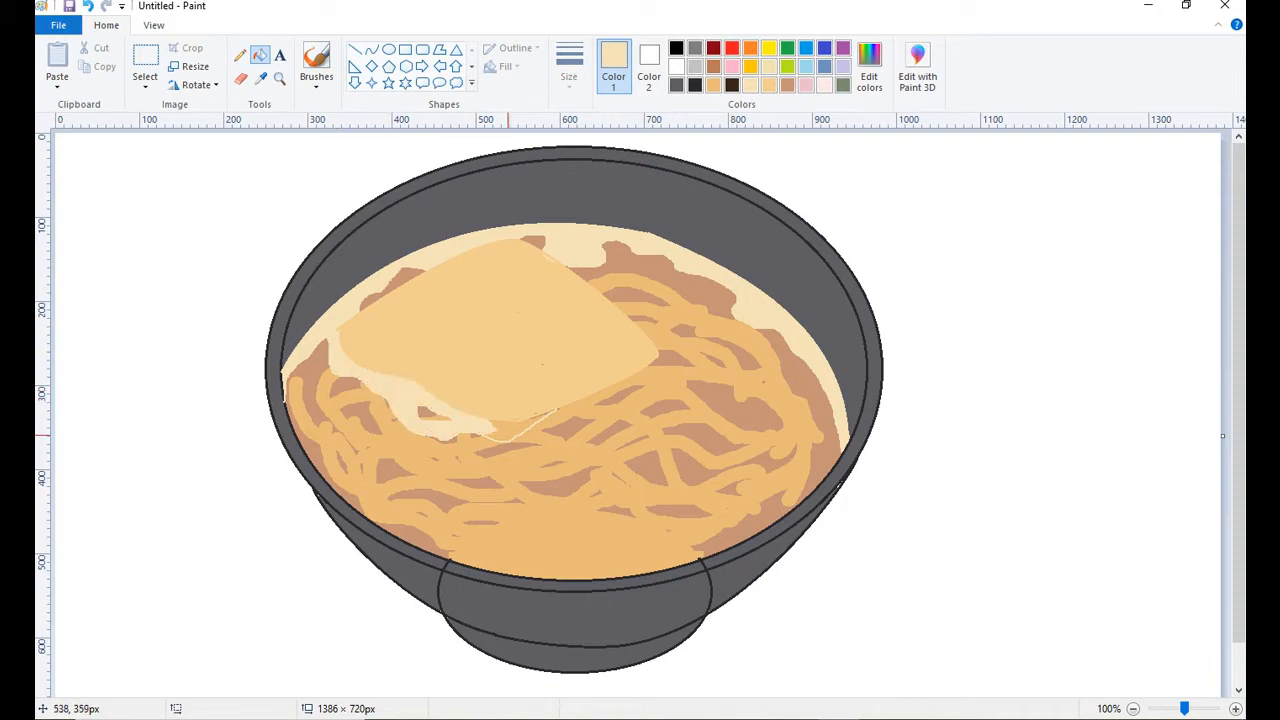
click(508, 435)
click(538, 428)
key(ctrl+z)
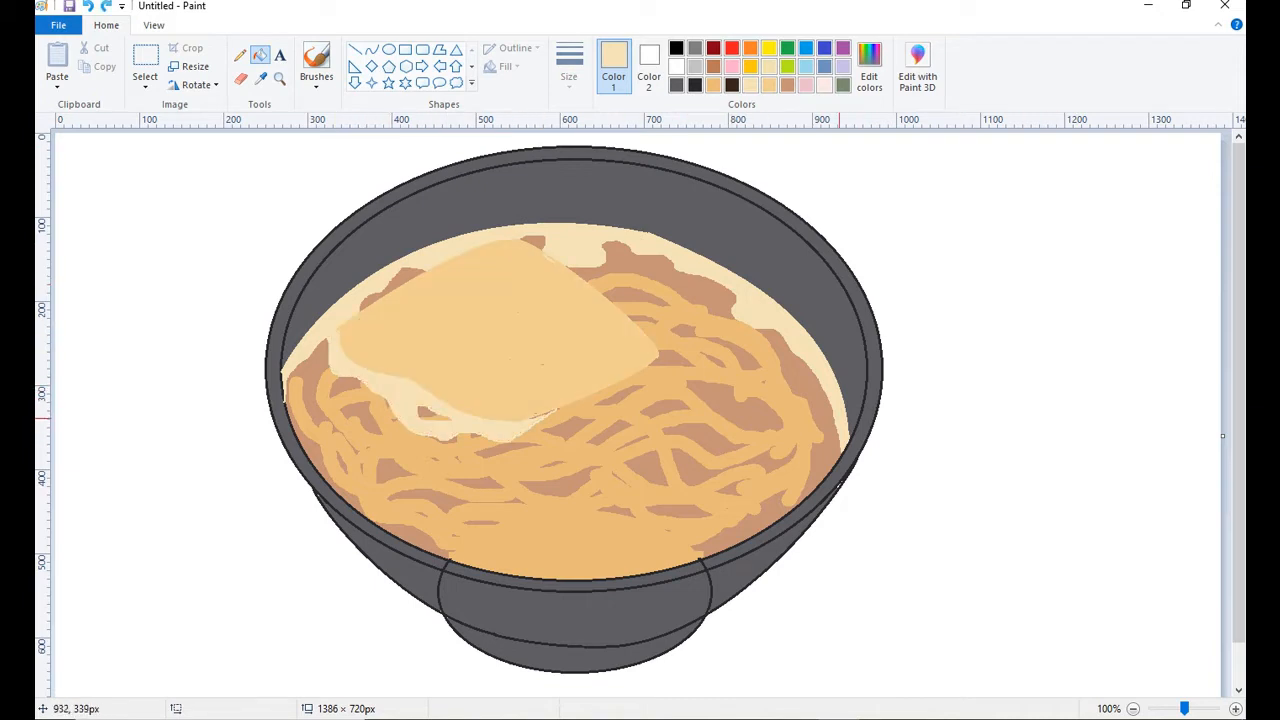
Draw an irregular gray-green outline with the Pencil over the noodles to the right of the topping.
click(843, 84)
click(240, 55)
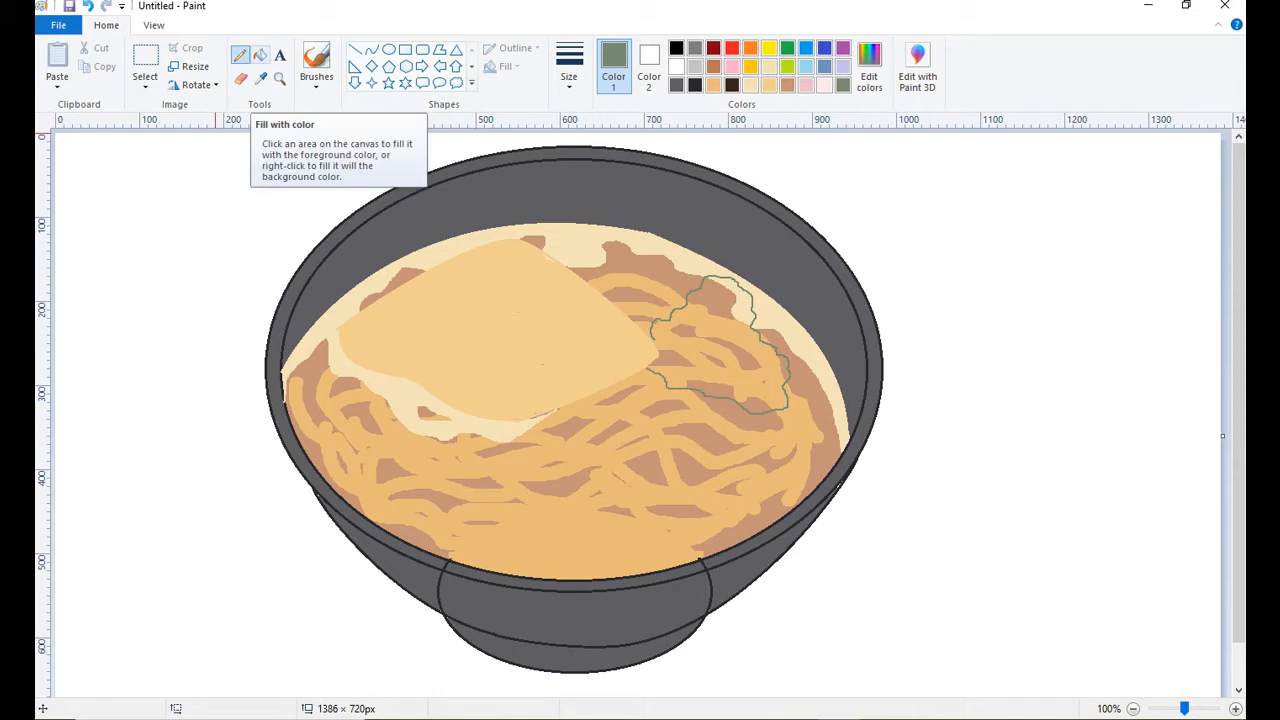
Fill two broth patches inside the lower part of the gray-green outline with gray-green, undoing the last fill.
click(261, 55)
click(682, 362)
click(710, 390)
click(735, 373)
key(ctrl+z)
Close the gaps in the gray-green outline beside the topping's right corner with the Pencil, undoing the trial fill.
click(240, 55)
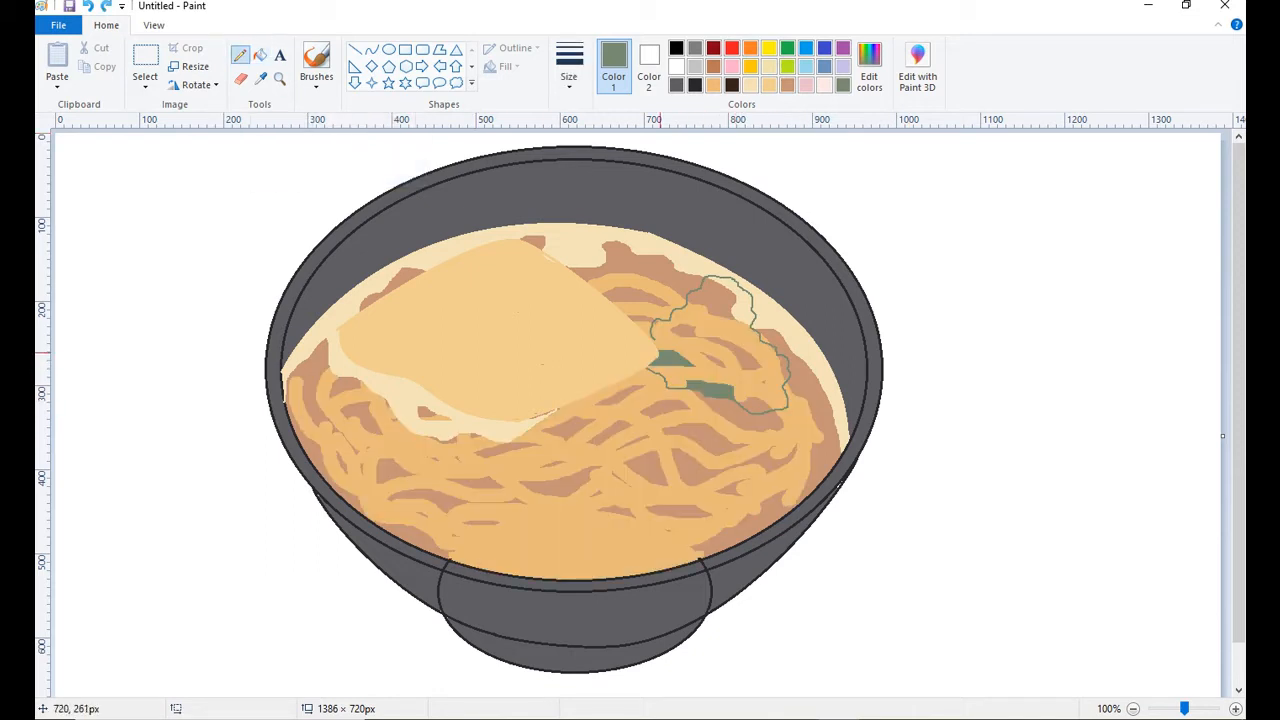
click(261, 55)
click(680, 355)
key(ctrl+z)
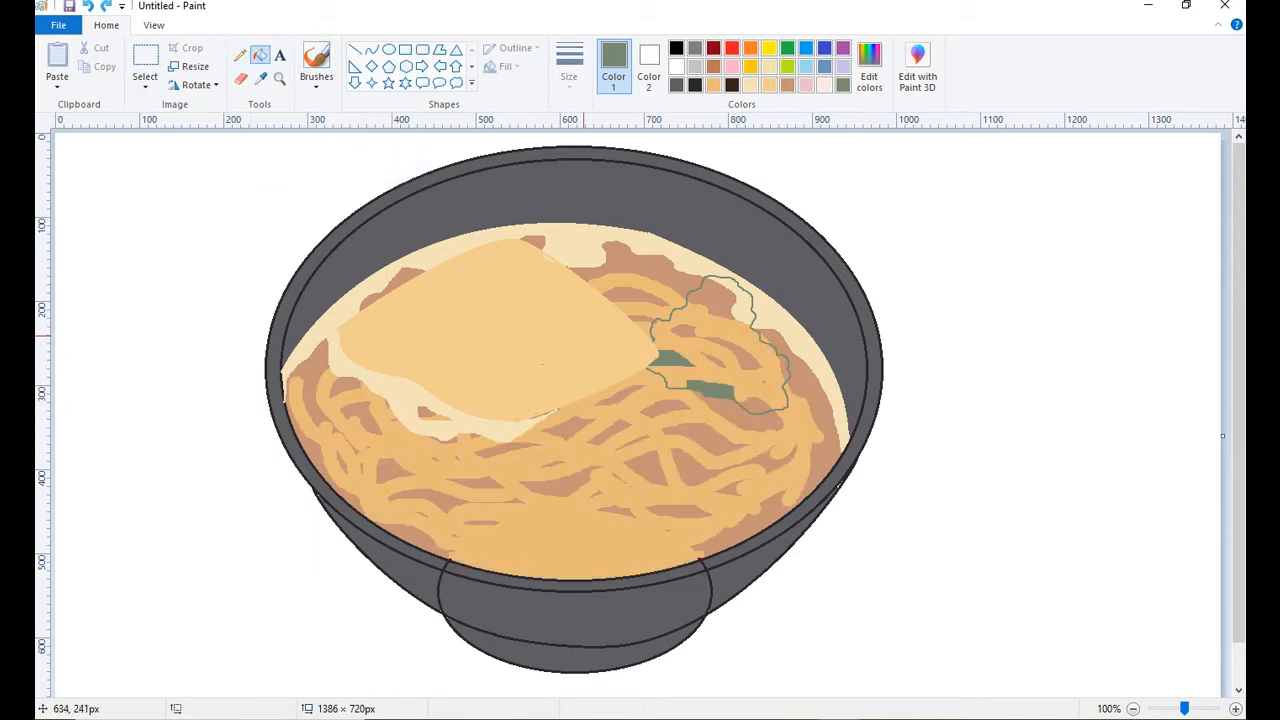
click(240, 55)
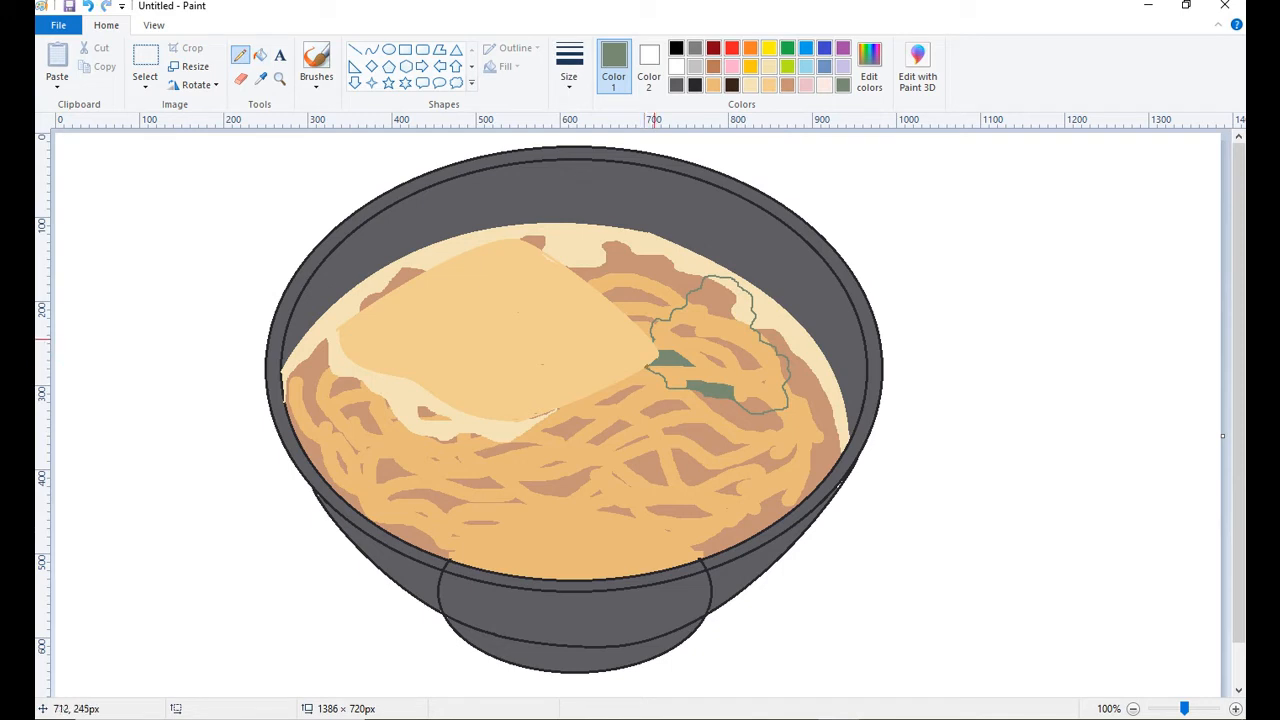
Fill all remaining noodle, broth and cream areas inside the gray-green outline with gray-green.
click(261, 55)
click(700, 360)
click(730, 355)
click(757, 399)
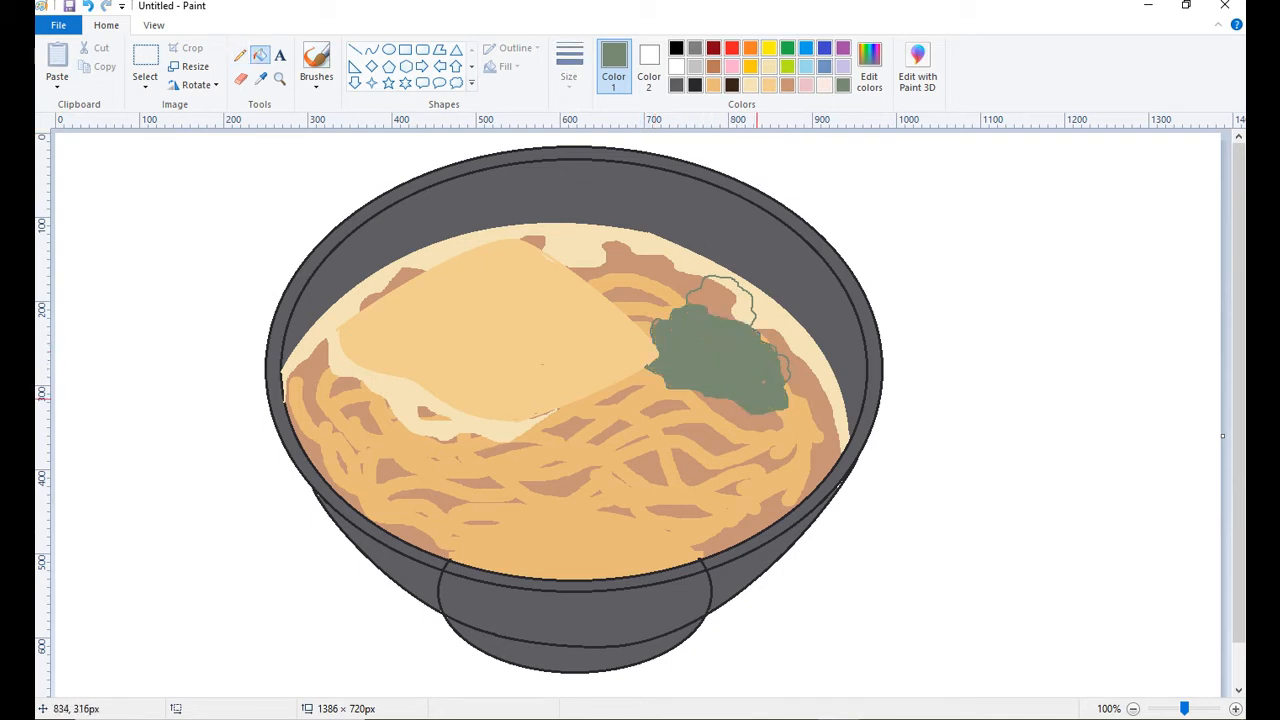
click(712, 296)
click(738, 305)
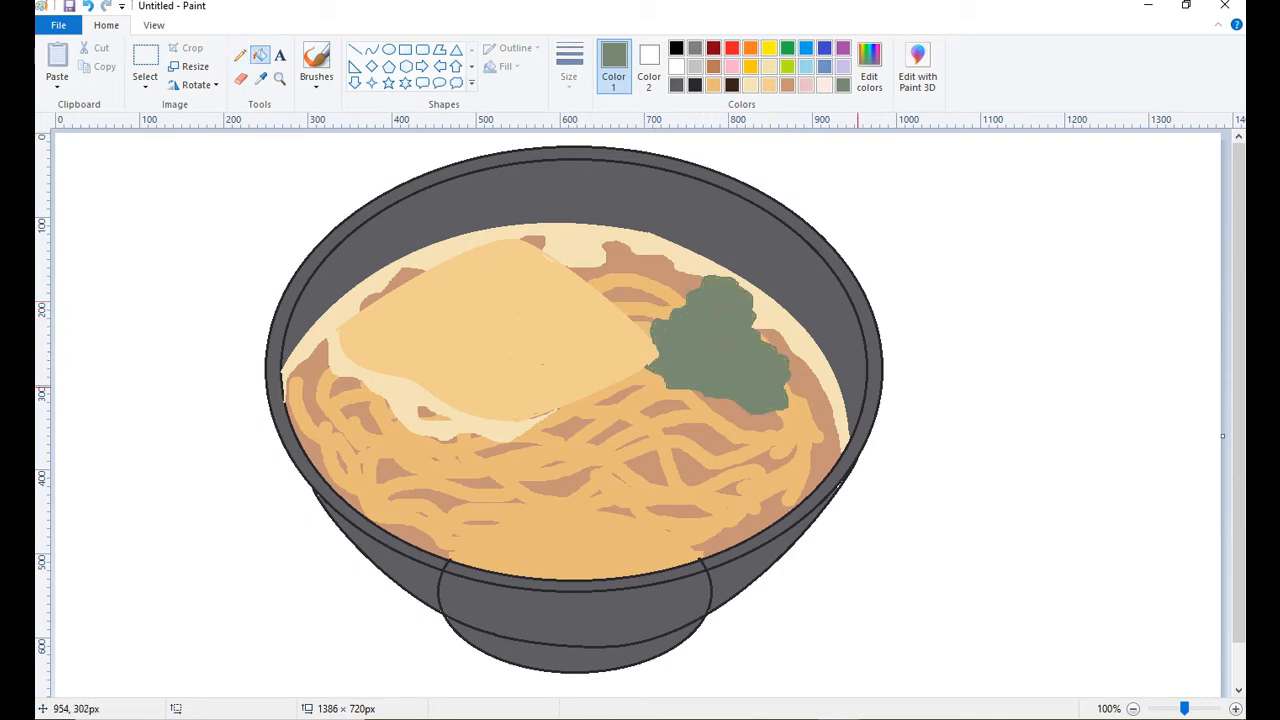
click(240, 55)
click(261, 78)
click(432, 251)
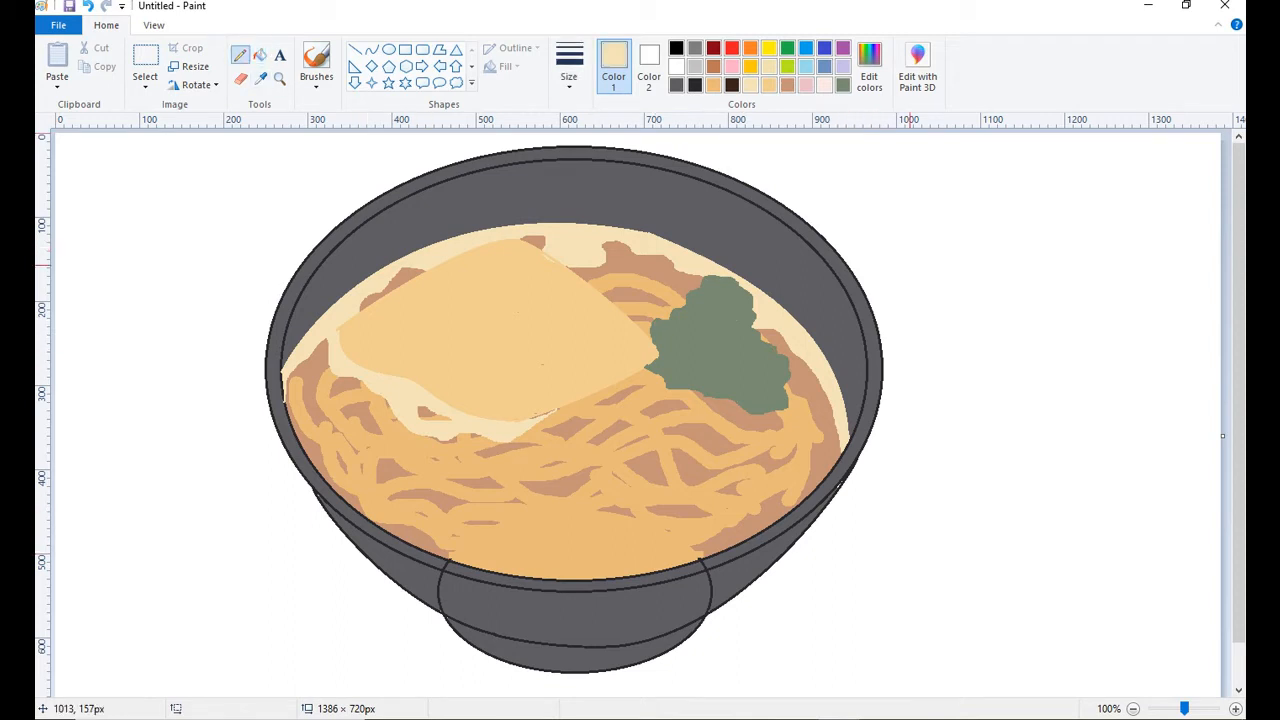
Undo the pink test stroke and draw a pink oval outline with the Curve tool over the noodles below the greens.
click(806, 85)
click(569, 66)
click(608, 215)
drag(677, 430, 685, 460)
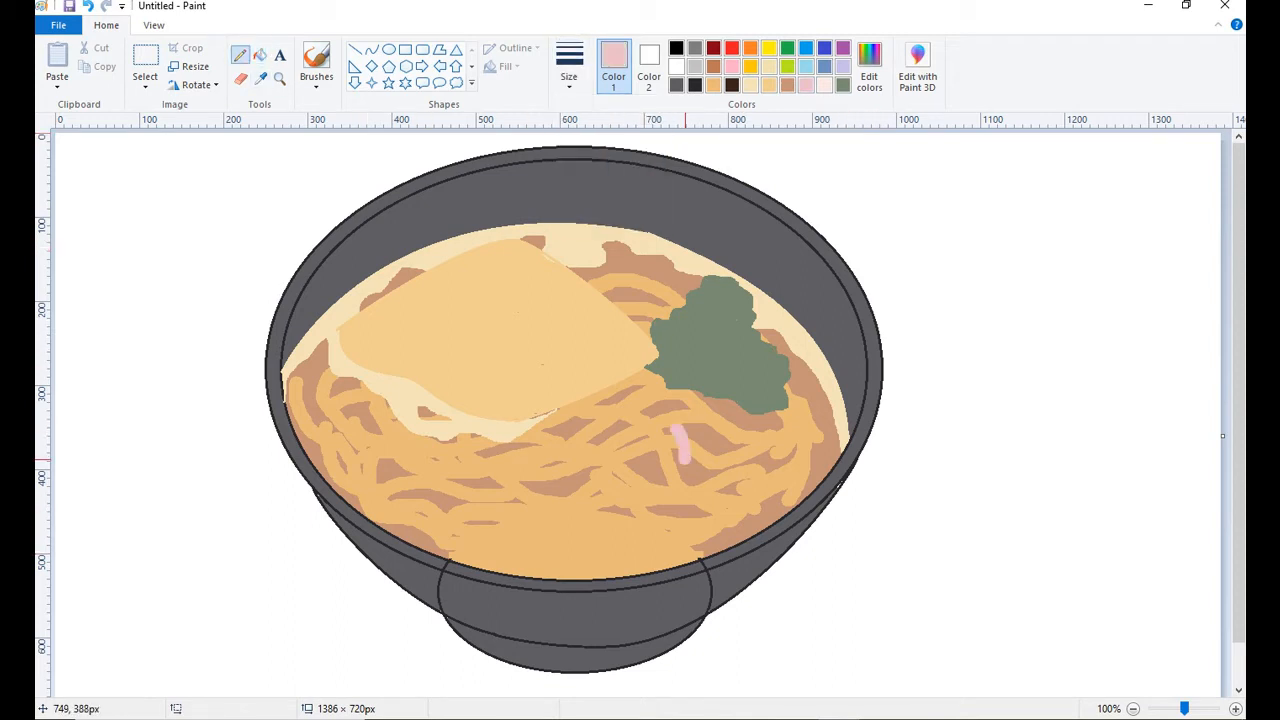
key(ctrl+z)
click(372, 49)
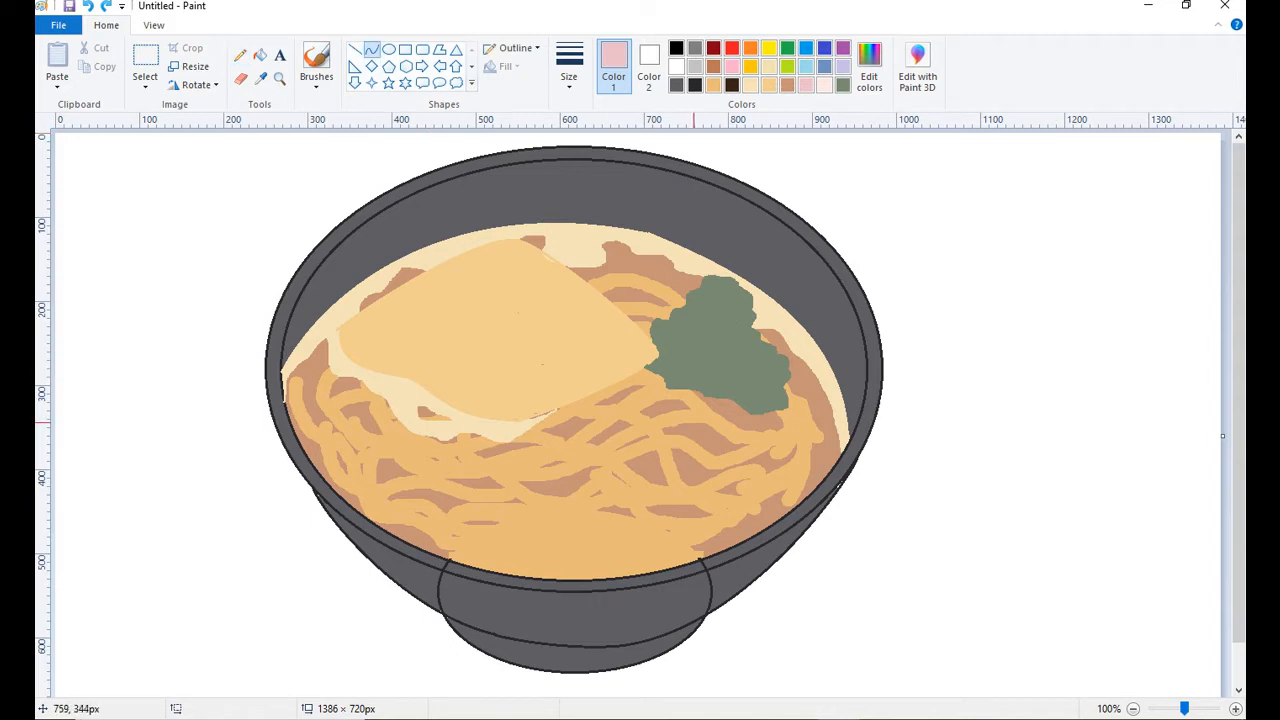
drag(672, 378, 717, 379)
mouse_move(611, 450)
mouse_down()
mouse_move(744, 411)
mouse_move(681, 436)
mouse_move(669, 459)
mouse_up()
click(632, 408)
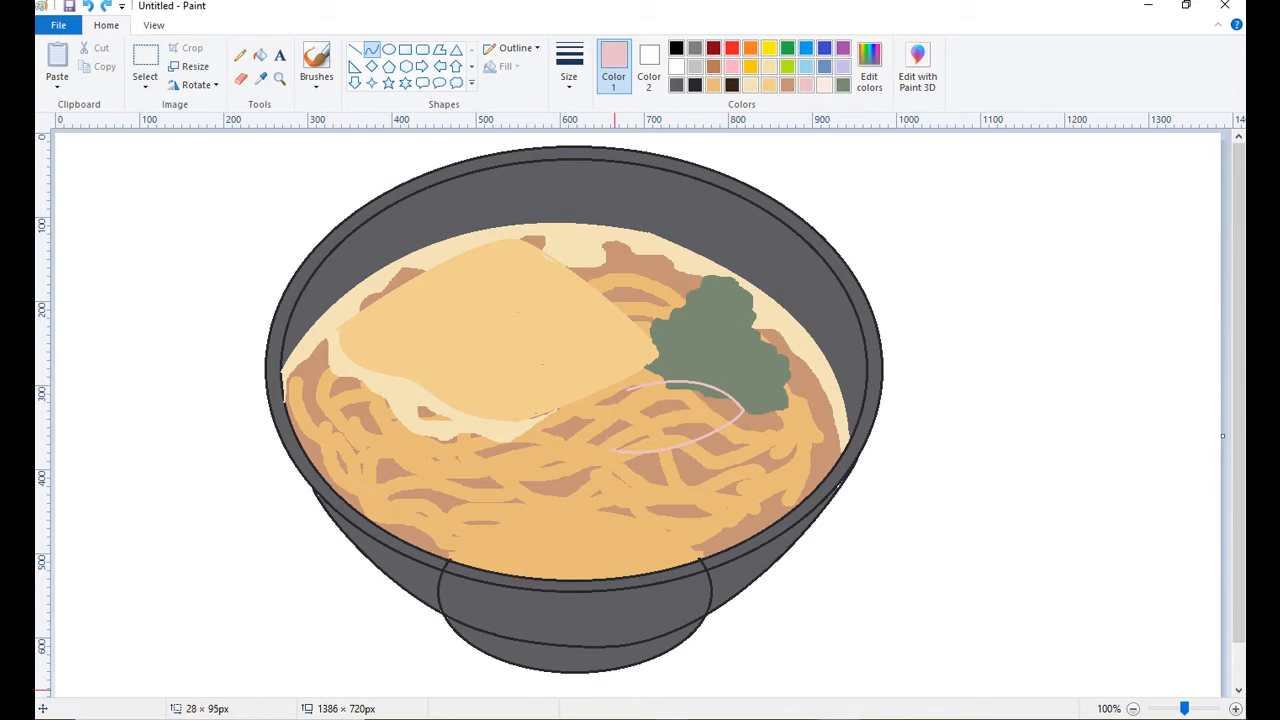
drag(619, 405, 542, 430)
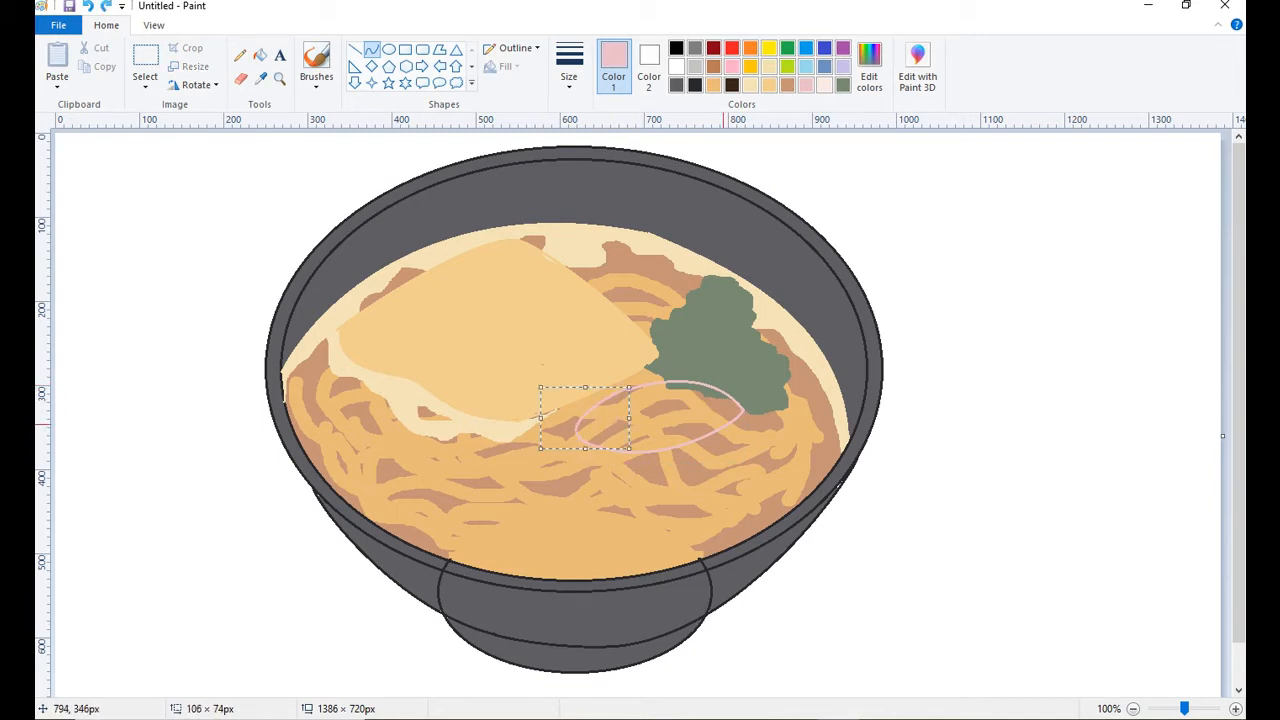
click(720, 482)
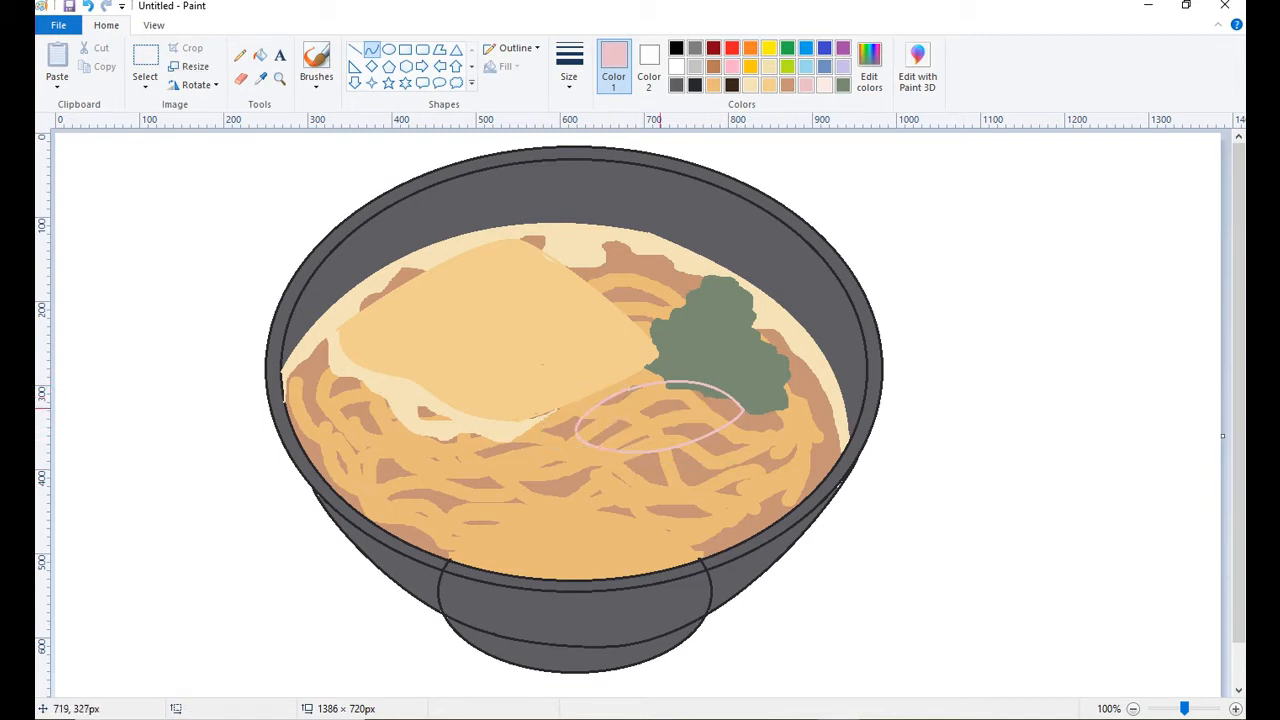
Draw pink curves above, beside and below the oval to form the outer rim of the slice.
drag(595, 397, 744, 398)
click(704, 359)
click(704, 358)
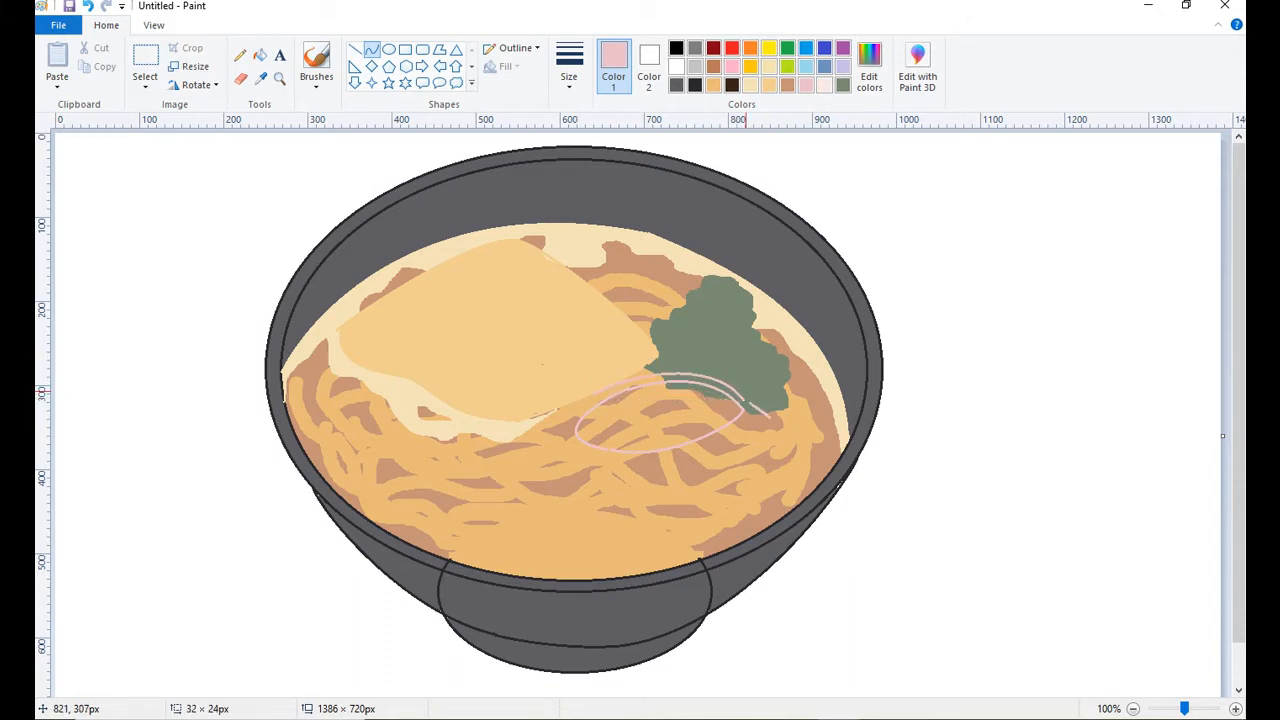
click(755, 424)
click(756, 426)
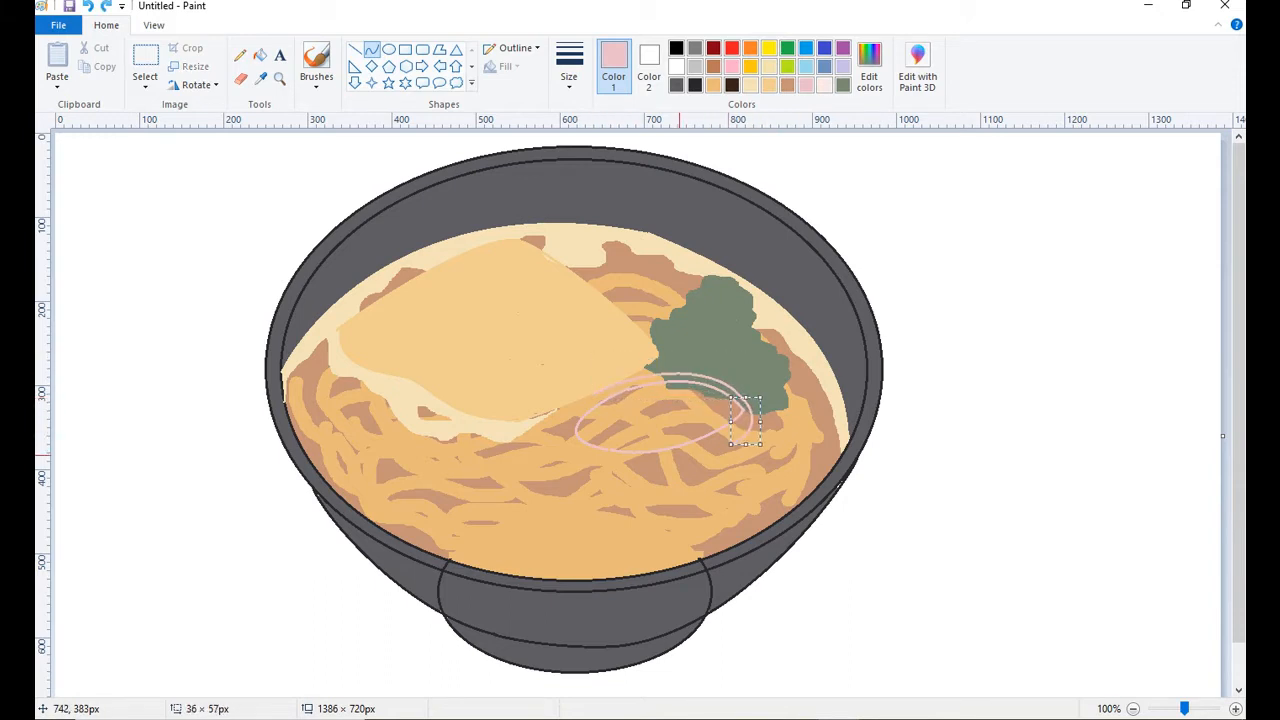
click(764, 446)
drag(733, 444, 612, 477)
click(656, 474)
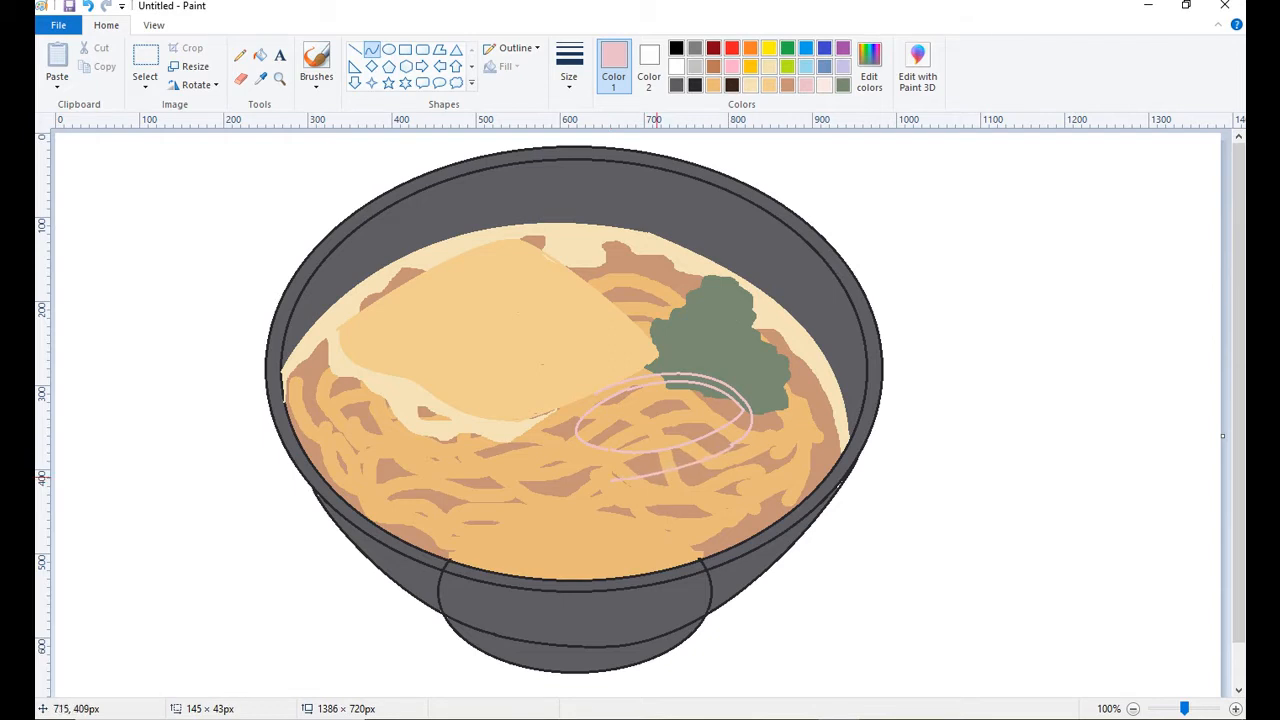
Close the left side of the slice's outer rim with pink curves and start the upper arc of a second slice.
click(703, 464)
click(779, 431)
drag(782, 440, 736, 407)
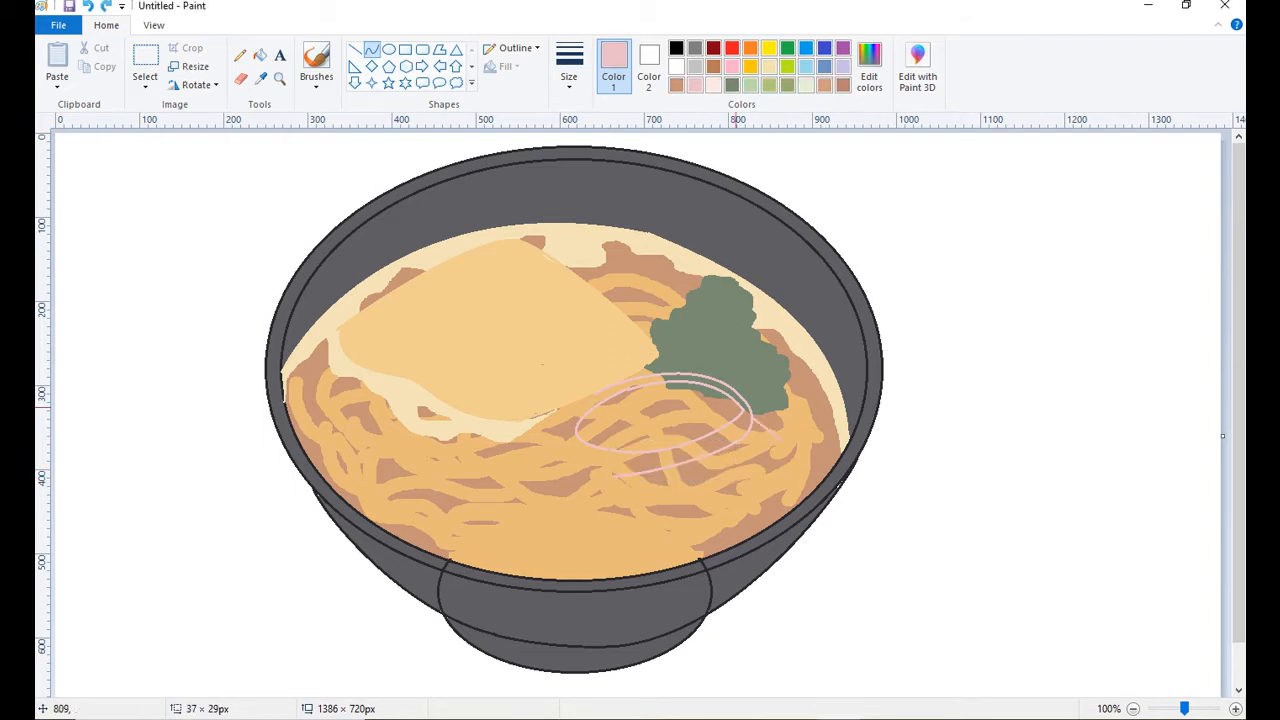
click(560, 426)
mouse_move(597, 392)
mouse_down()
mouse_move(571, 441)
mouse_move(637, 498)
mouse_move(782, 440)
mouse_up()
click(562, 430)
click(596, 481)
click(594, 482)
Draw the inner and outer pink outlines of a second slice overlapping below and to the right of the first.
click(626, 482)
click(629, 488)
click(712, 490)
click(797, 474)
click(621, 491)
click(633, 504)
drag(631, 478, 750, 408)
click(693, 515)
click(780, 496)
click(813, 408)
click(813, 408)
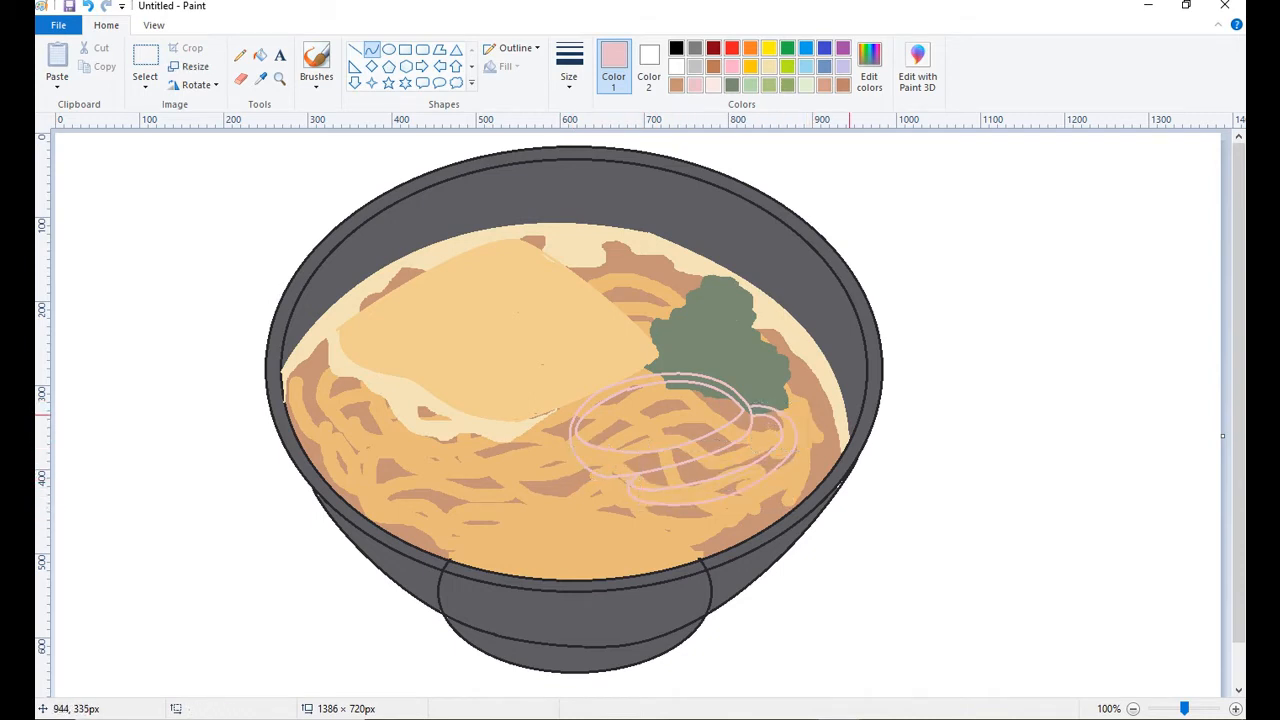
Fill the first slice's upper rim and a patch of its lower rim with pink, undoing the misplaced fill.
click(260, 79)
click(260, 55)
click(656, 377)
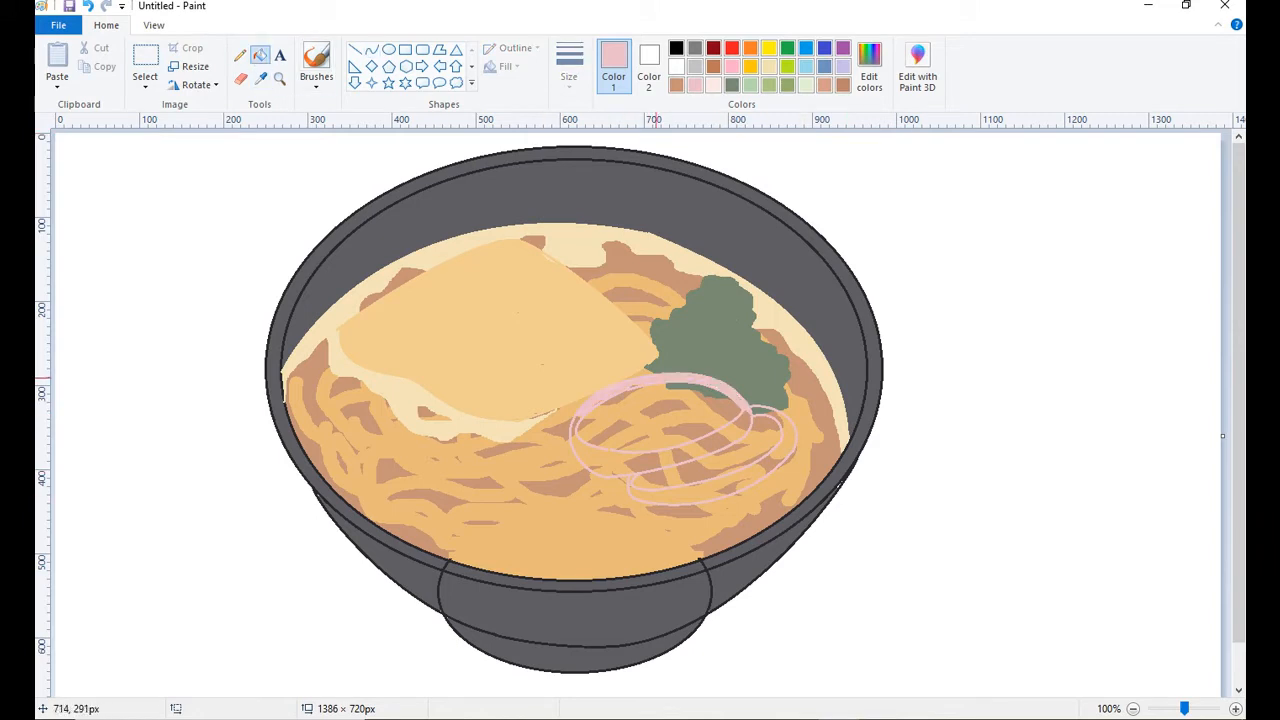
click(595, 462)
key(ctrl+z)
click(643, 460)
click(240, 55)
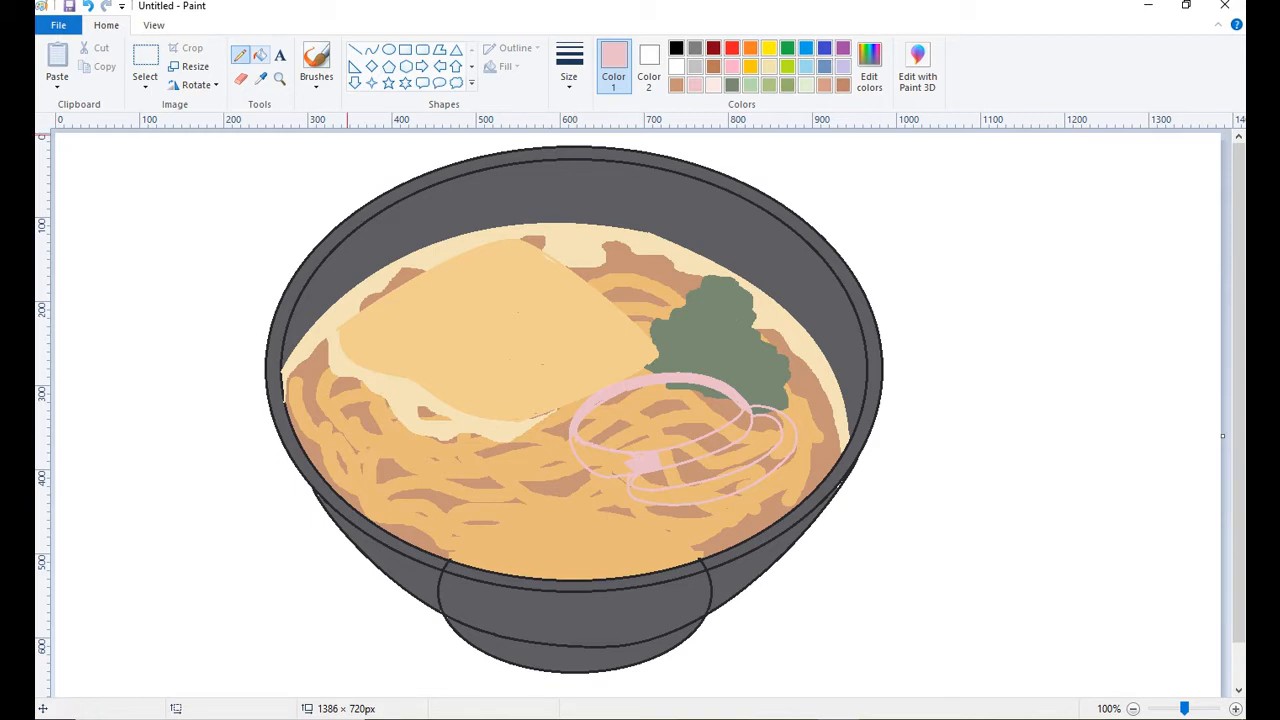
Fill the remaining rim sections of both slices with pink.
click(260, 55)
click(602, 463)
click(710, 447)
click(771, 416)
click(785, 450)
click(690, 496)
Fill every noodle, broth and green patch inside both pink rims with pale pink.
click(713, 85)
click(610, 433)
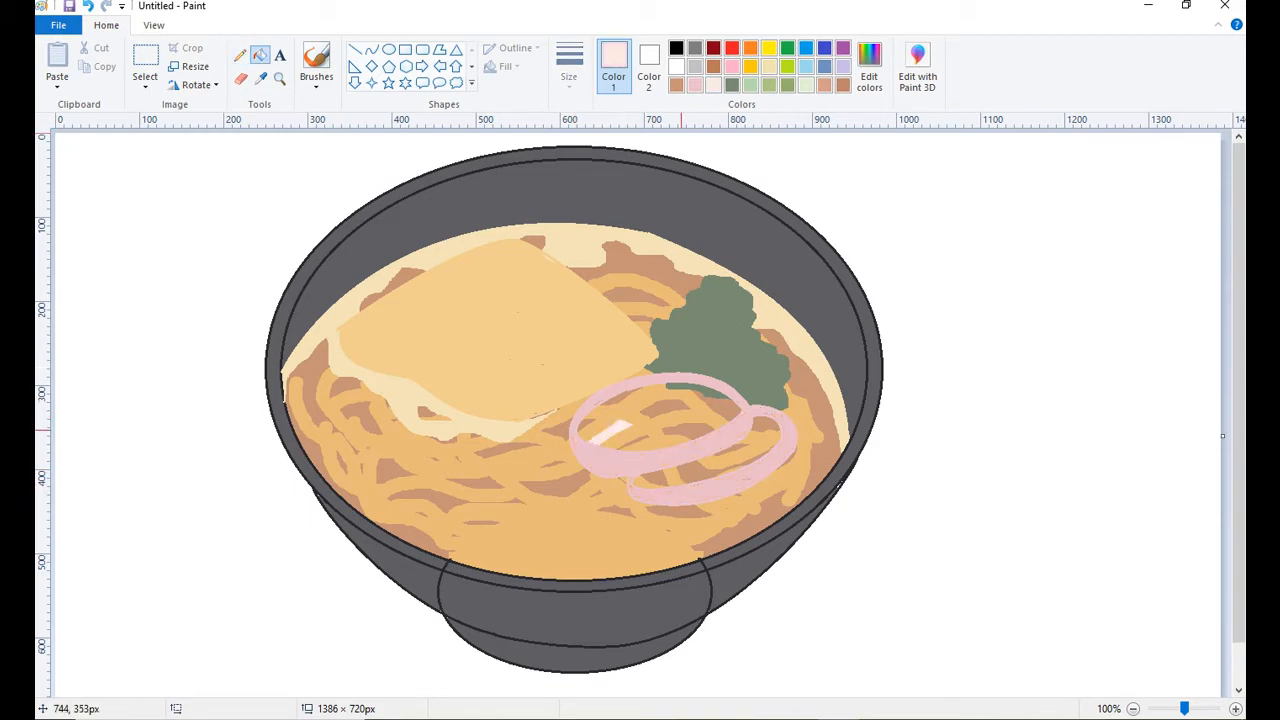
click(681, 430)
click(666, 408)
click(587, 425)
click(700, 388)
click(708, 431)
click(750, 452)
click(735, 468)
click(658, 480)
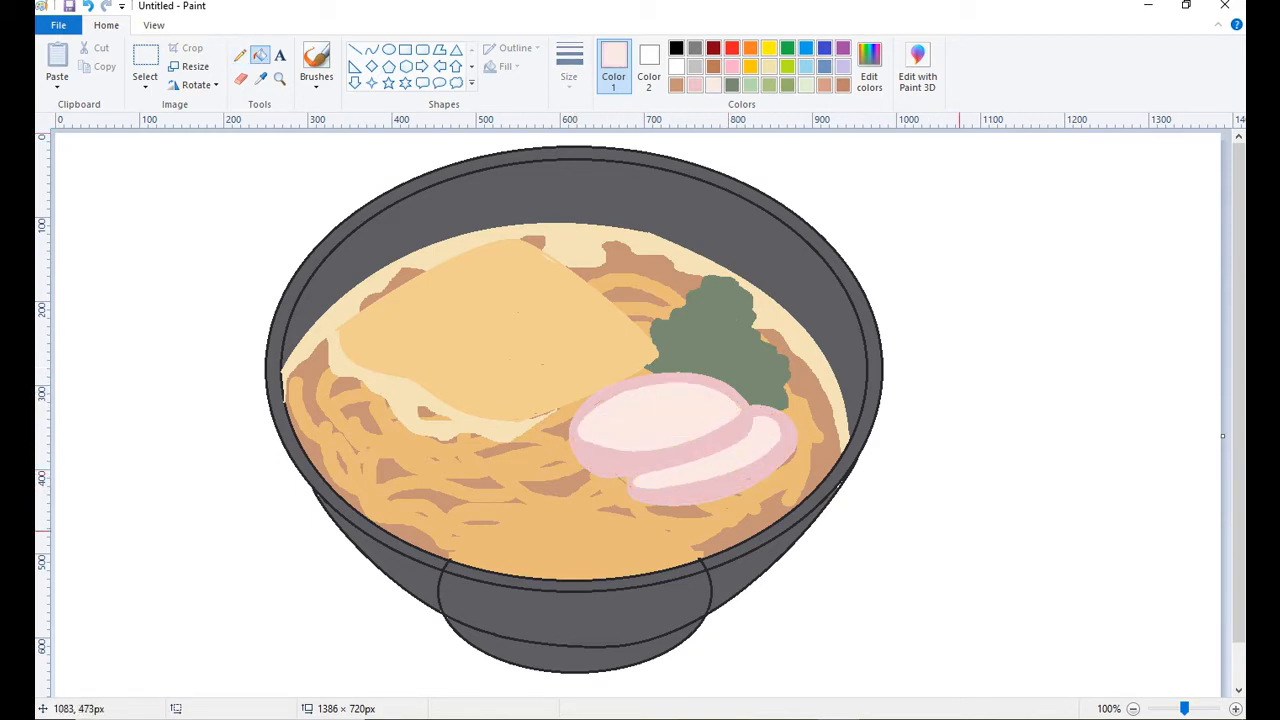
Undo the extra fill and thicken the second slice's lower edge with a pink curve.
click(700, 488)
key(ctrl+z)
click(372, 49)
click(695, 85)
drag(644, 511, 725, 497)
click(680, 513)
click(690, 513)
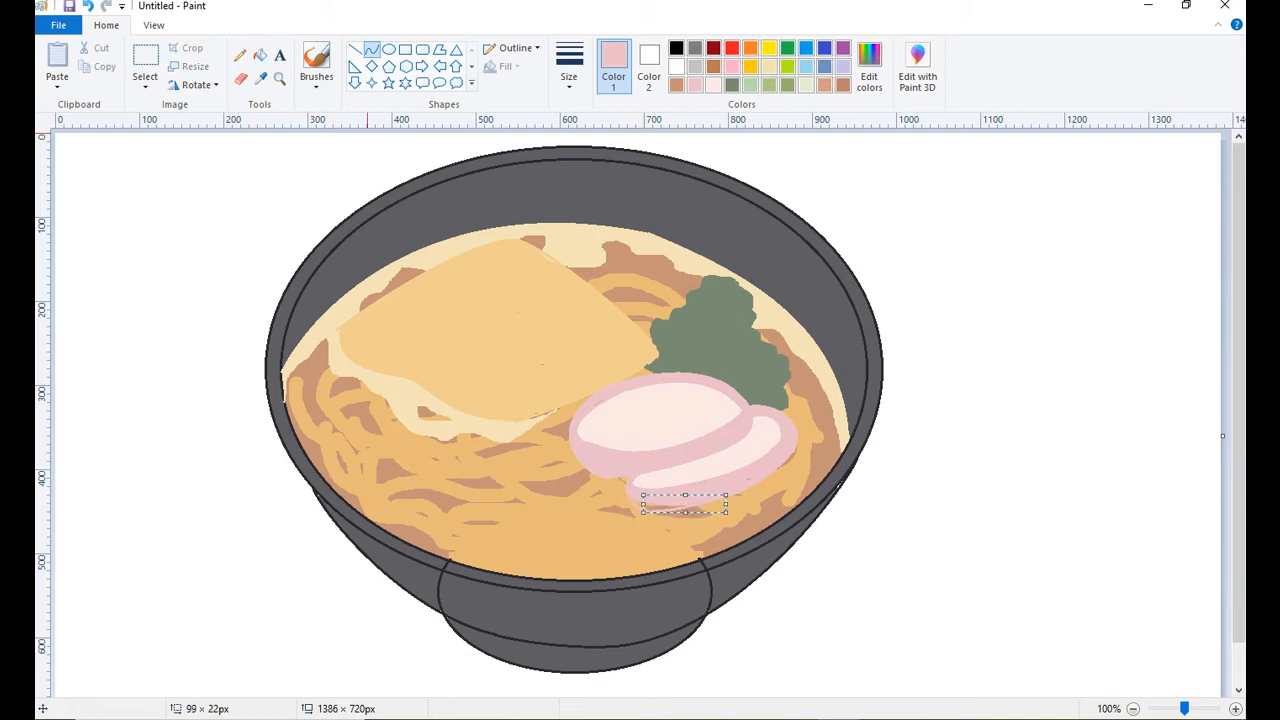
click(240, 55)
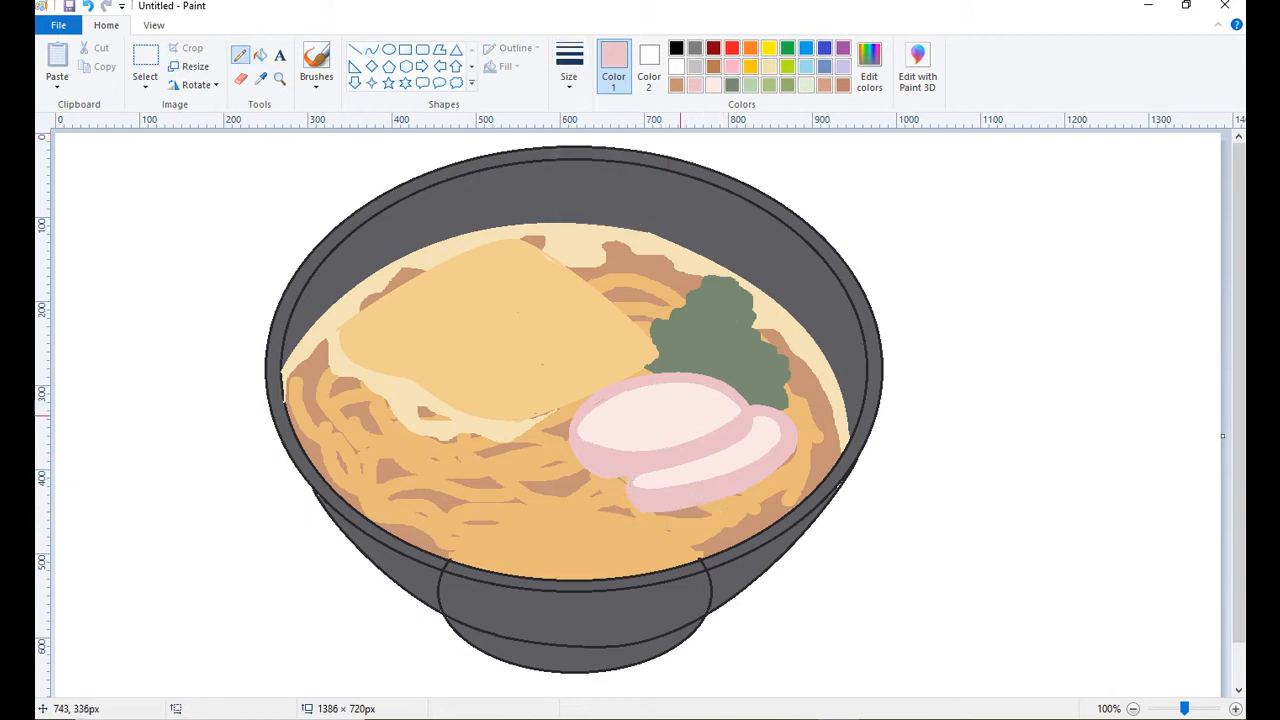
Draw a brown outline across the noodles below the topping's foam, from the broth's left edge to the pink slice.
click(843, 85)
drag(332, 392, 451, 474)
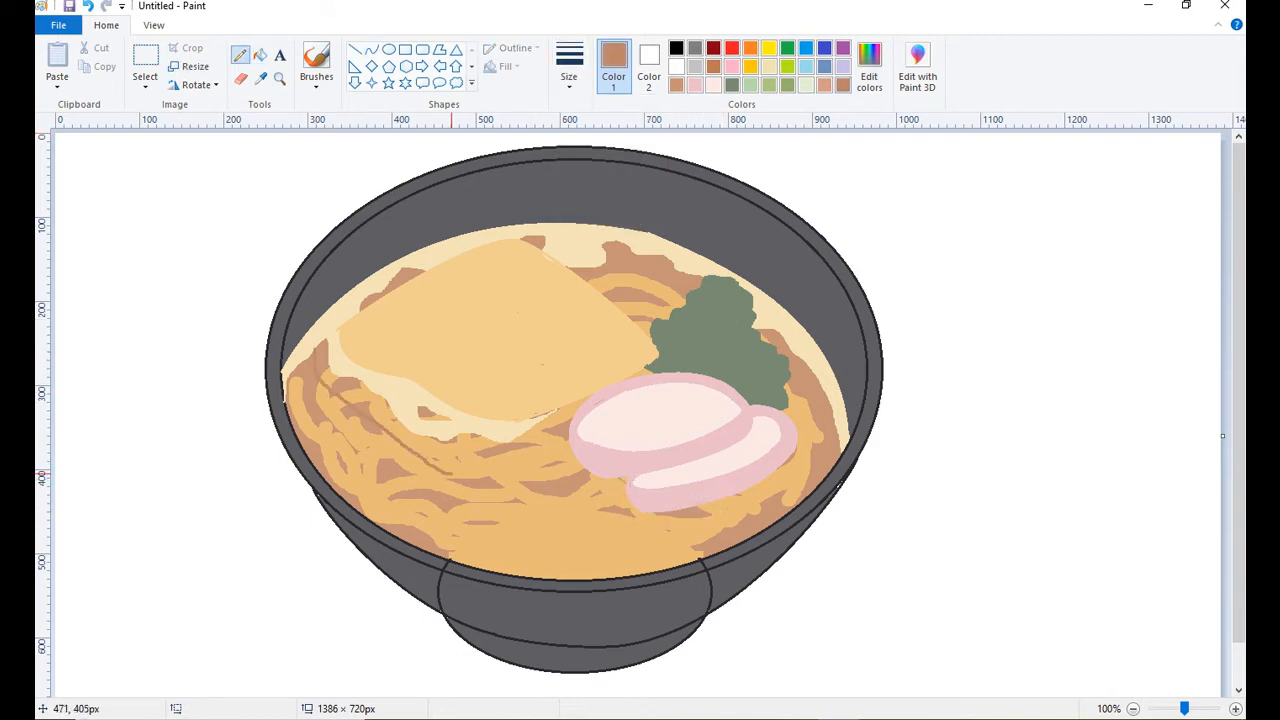
key(ctrl+z)
drag(311, 379, 465, 480)
drag(465, 480, 570, 432)
drag(522, 460, 530, 483)
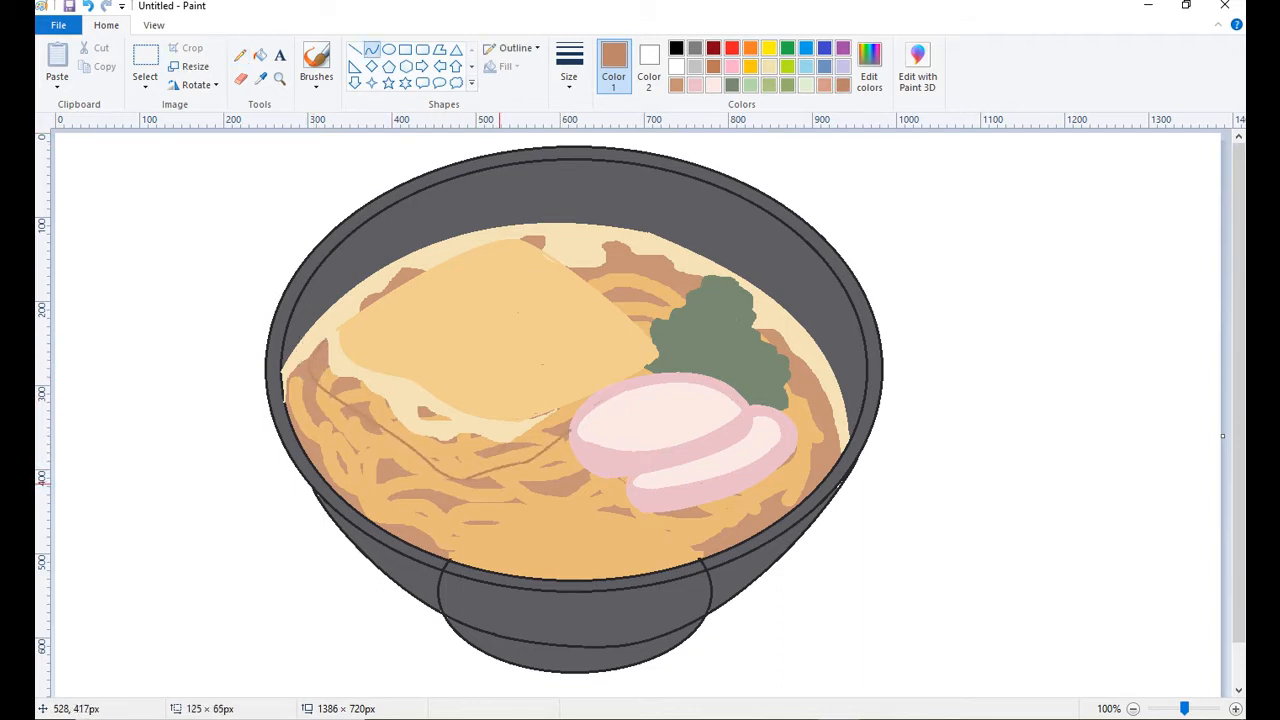
click(525, 450)
click(611, 456)
Undo the trial fill and fill the noodle and broth patches between the foam and the brown outline with white.
click(260, 55)
click(436, 452)
key(ctrl+z)
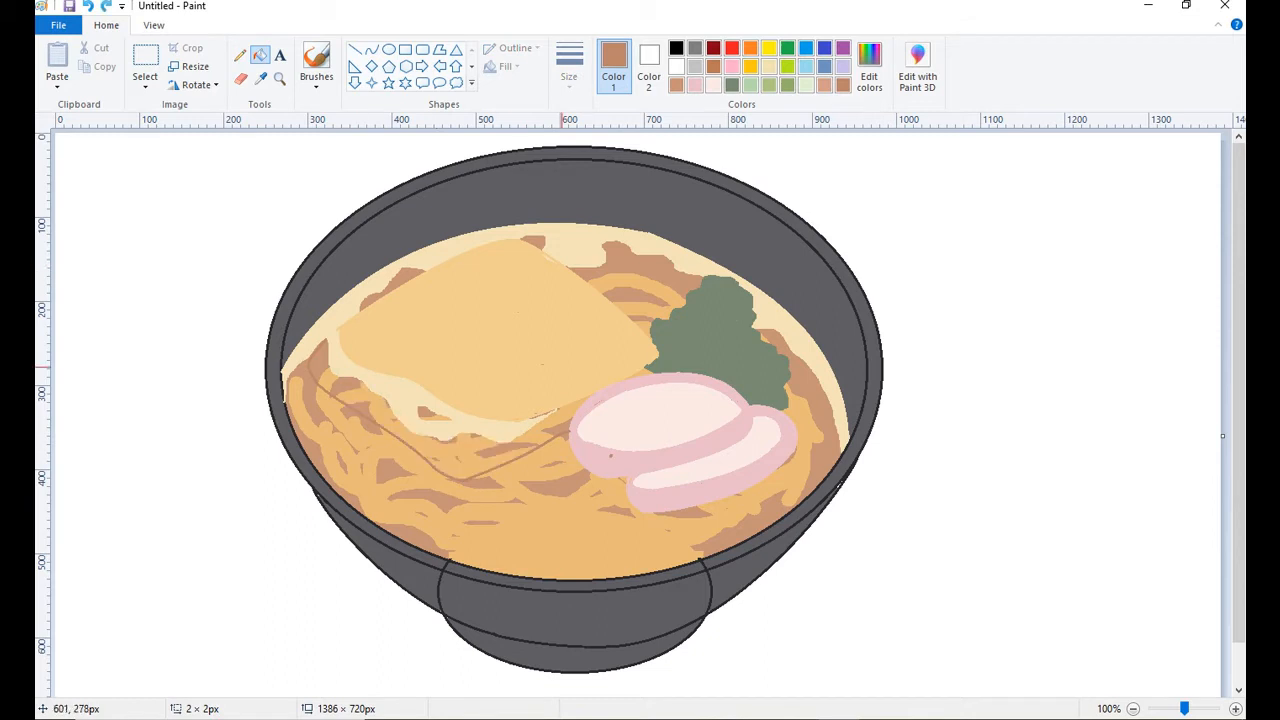
click(261, 79)
click(324, 372)
click(320, 361)
right_click(469, 450)
right_click(576, 404)
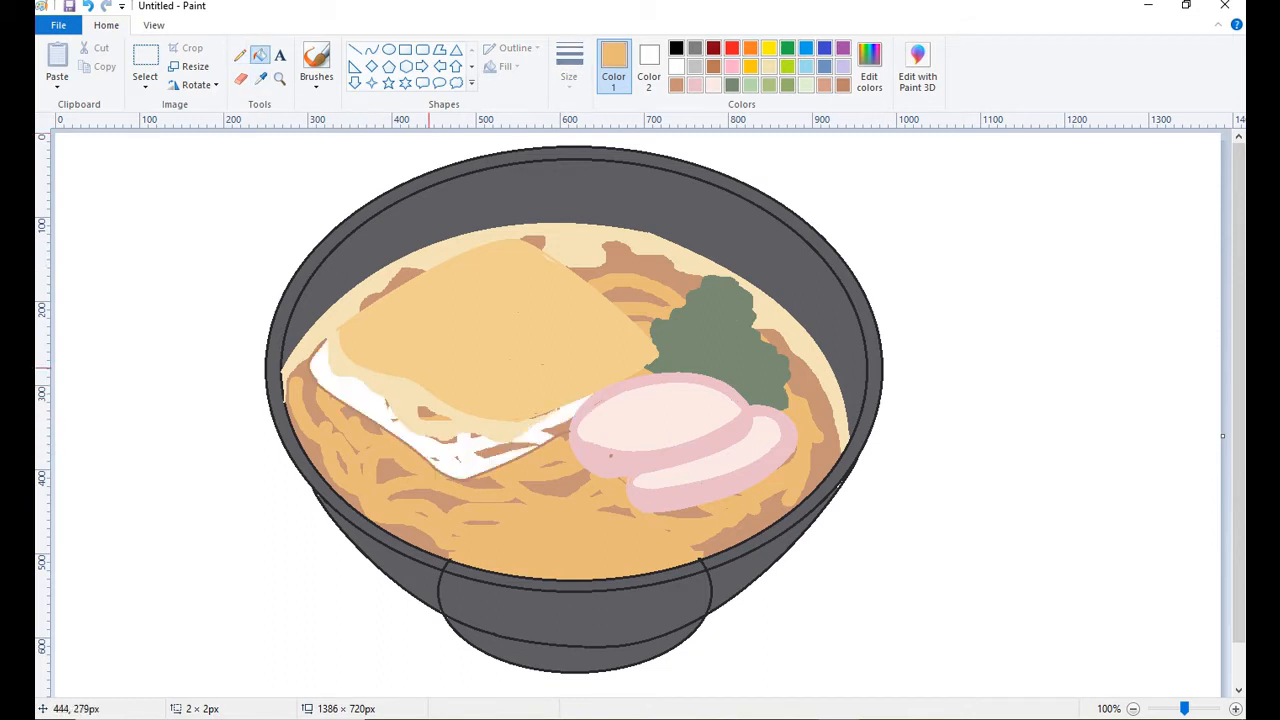
Sample the outline's brown and fill the white area below the foam with it.
click(261, 79)
click(503, 449)
right_click(503, 449)
click(488, 460)
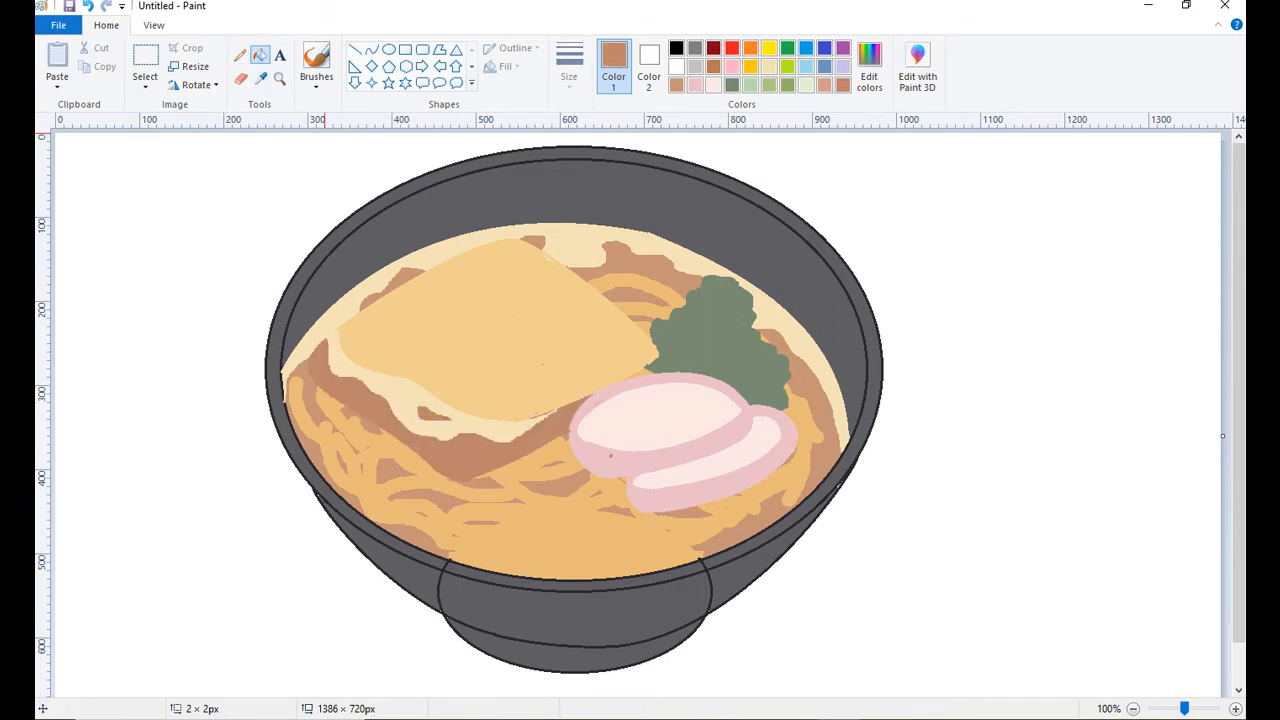
click(787, 85)
click(389, 49)
mouse_move(562, 370)
mouse_down()
mouse_move(566, 394)
mouse_move(570, 360)
mouse_move(552, 392)
mouse_up()
key(ctrl+z)
click(240, 55)
key(ctrl+z)
click(569, 72)
key(ctrl+z)
Cover the brown speck on the first slice with pink and clean up the brown marks along the topping's lower edge.
click(372, 49)
click(280, 79)
click(579, 393)
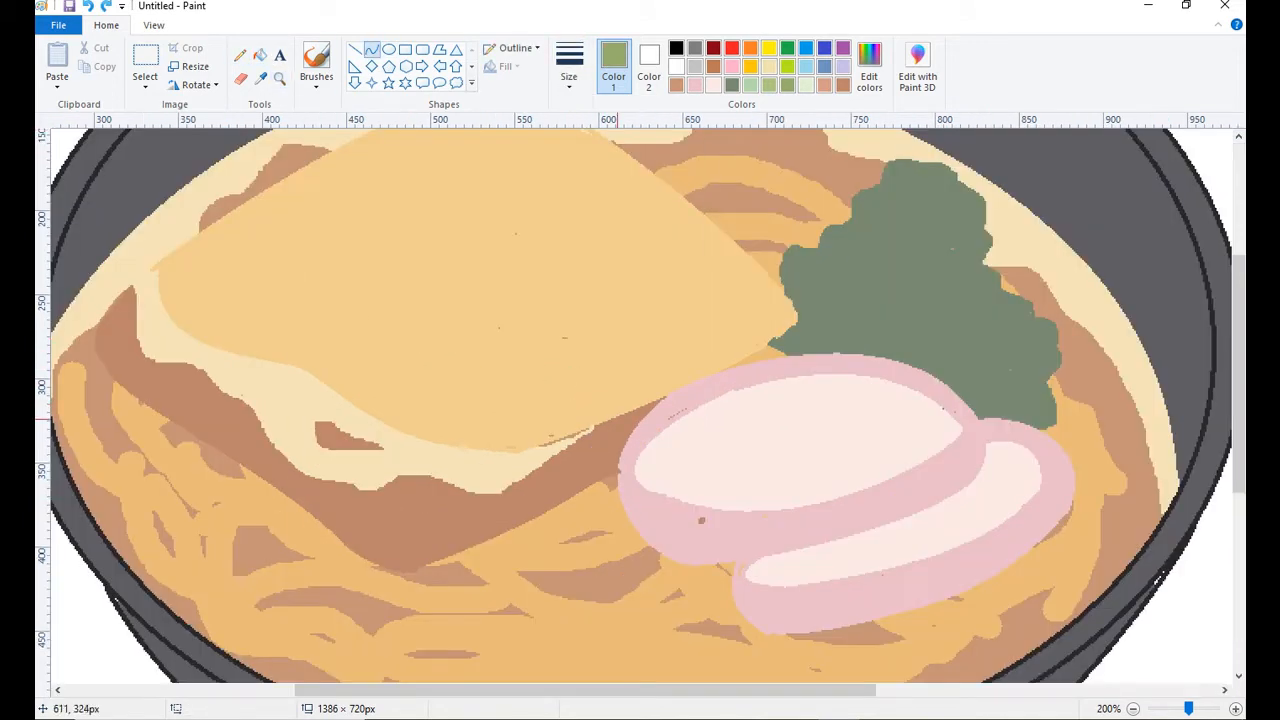
click(240, 55)
click(695, 85)
drag(702, 516, 699, 521)
click(261, 78)
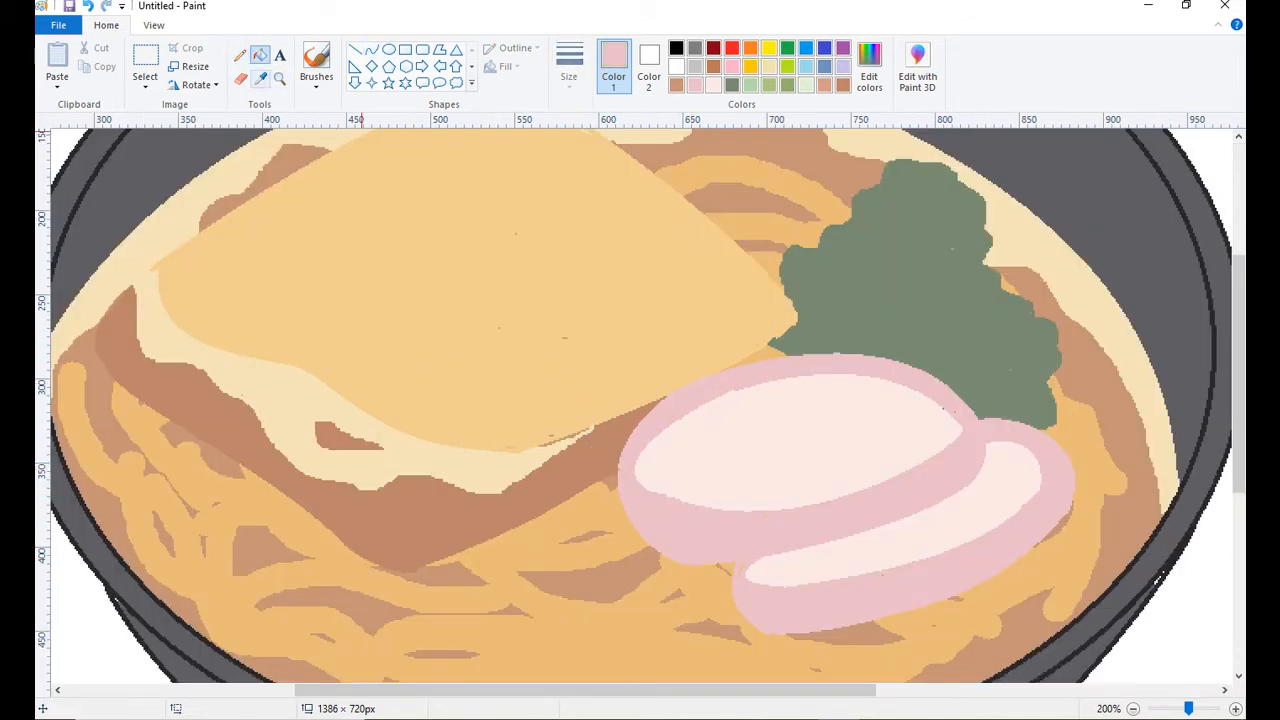
click(552, 440)
Draw the olive-green outline of a small onion slice with curves near the topping's lower right edge.
click(787, 85)
click(372, 49)
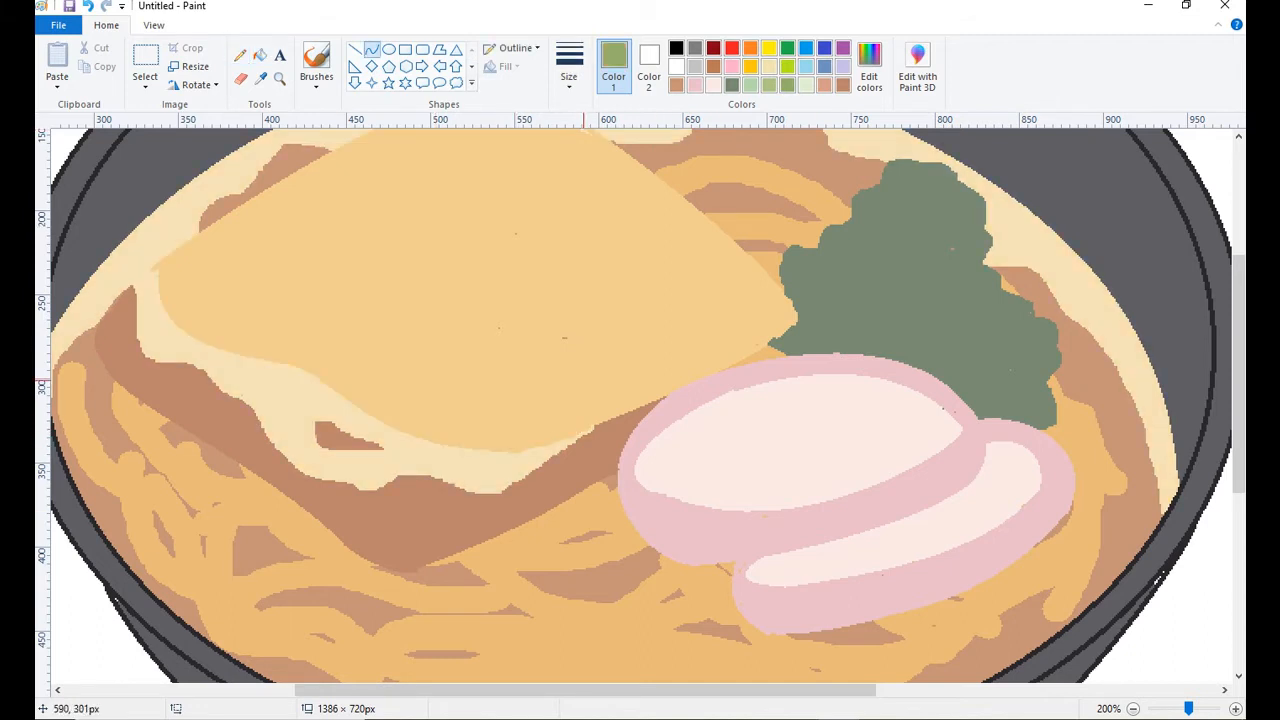
click(583, 343)
mouse_move(562, 379)
mouse_down()
mouse_move(616, 358)
mouse_move(604, 383)
mouse_up()
click(577, 395)
mouse_move(611, 353)
mouse_down()
mouse_move(594, 403)
mouse_move(623, 367)
mouse_up()
click(624, 374)
click(568, 402)
click(568, 402)
click(625, 394)
click(625, 394)
Fill the onion slice's side with olive green and its top with pale green.
click(241, 55)
click(261, 55)
click(604, 393)
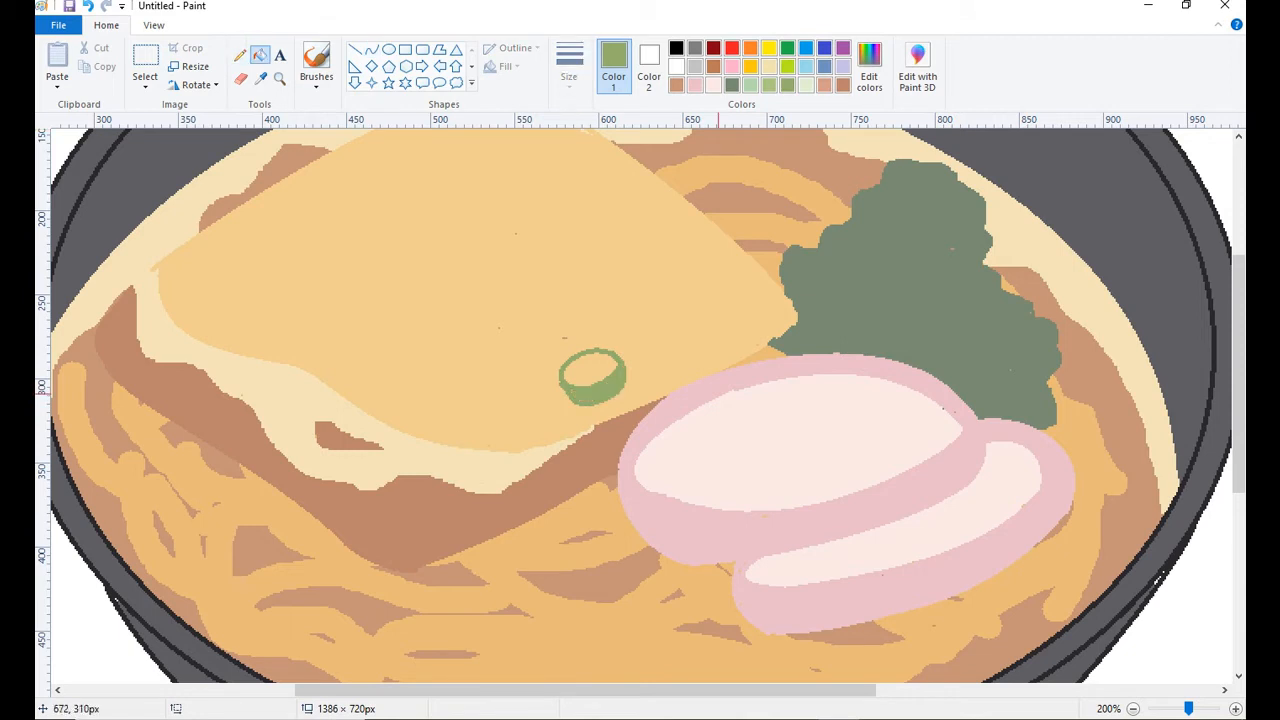
click(769, 85)
click(597, 367)
click(806, 85)
click(597, 368)
Draw the top of a second onion slice directly below the first and fill it with mint green.
click(769, 85)
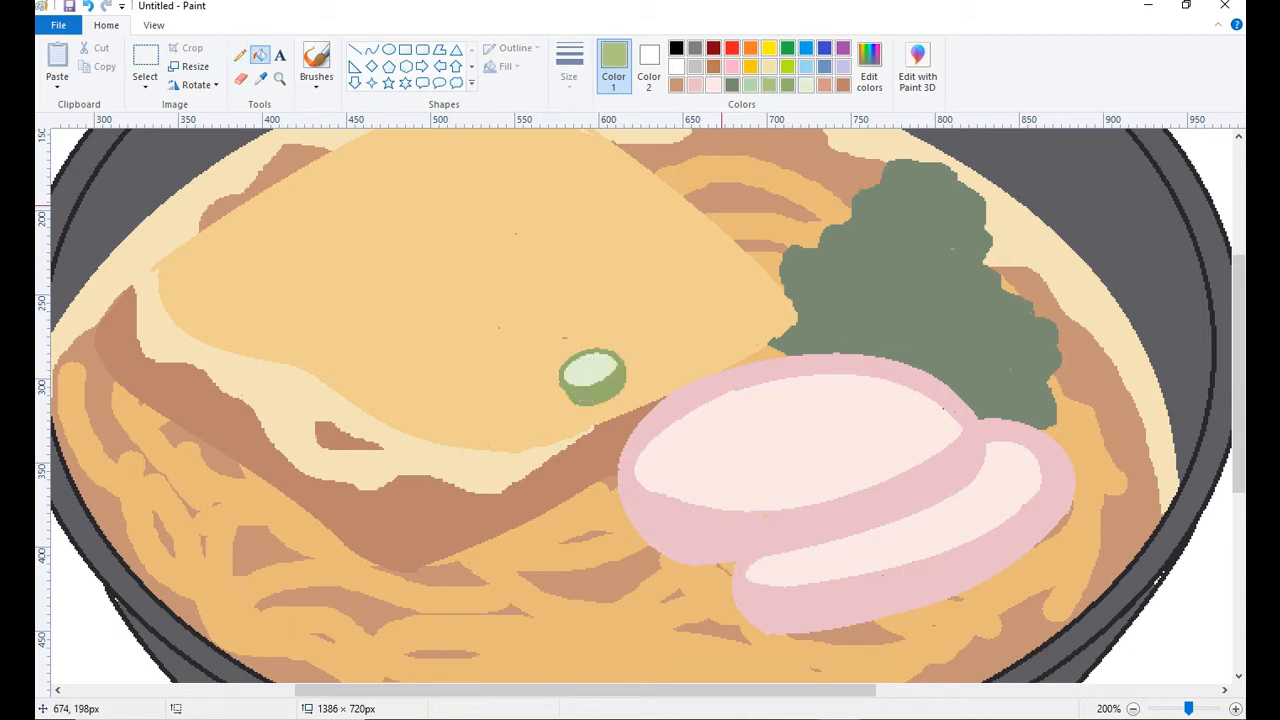
click(751, 85)
click(372, 49)
click(550, 409)
click(550, 409)
drag(569, 397, 567, 441)
click(604, 422)
click(261, 55)
Add the second onion slice's side with light green curves and fill, and recolor its top pale green.
click(769, 85)
click(372, 49)
click(550, 436)
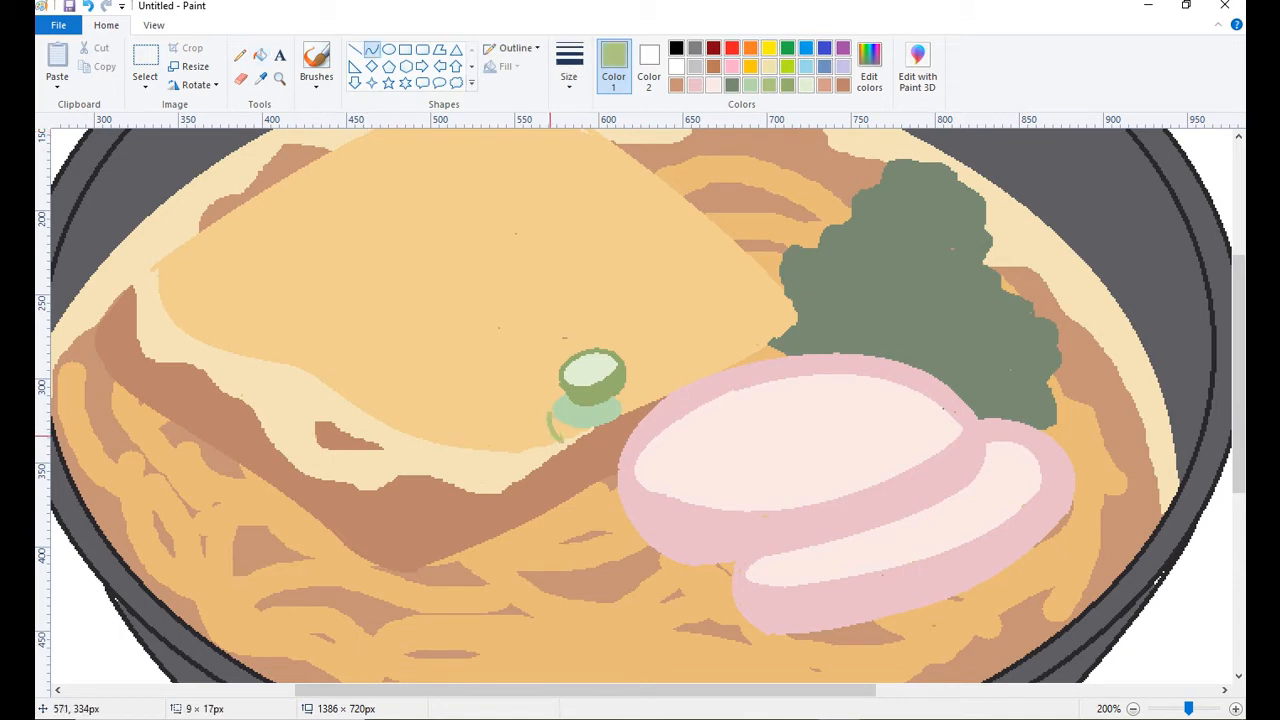
click(550, 436)
drag(620, 407, 599, 446)
click(619, 441)
click(580, 430)
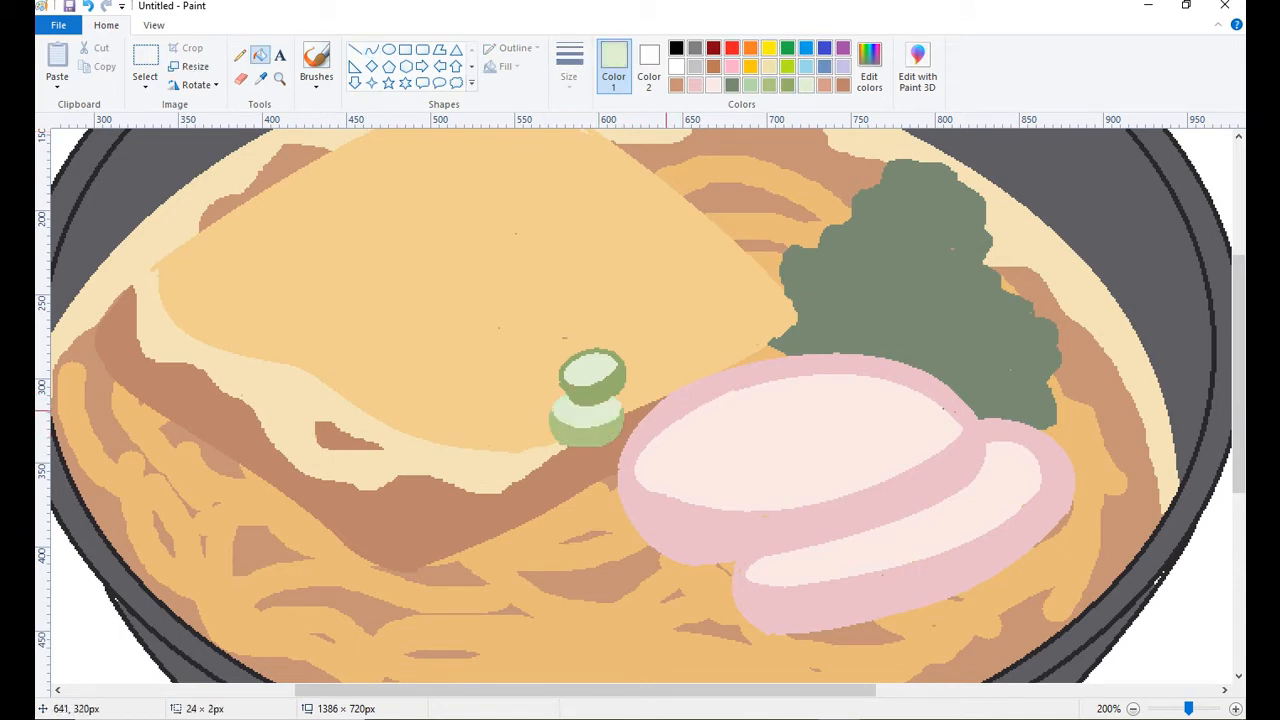
Draw the olive-green outline of a third onion slice over the left edge of the first pink slice.
click(372, 48)
key(ctrl+z)
click(787, 85)
drag(601, 458, 612, 496)
click(604, 478)
mouse_move(659, 438)
mouse_down()
mouse_move(630, 483)
mouse_move(668, 475)
mouse_up()
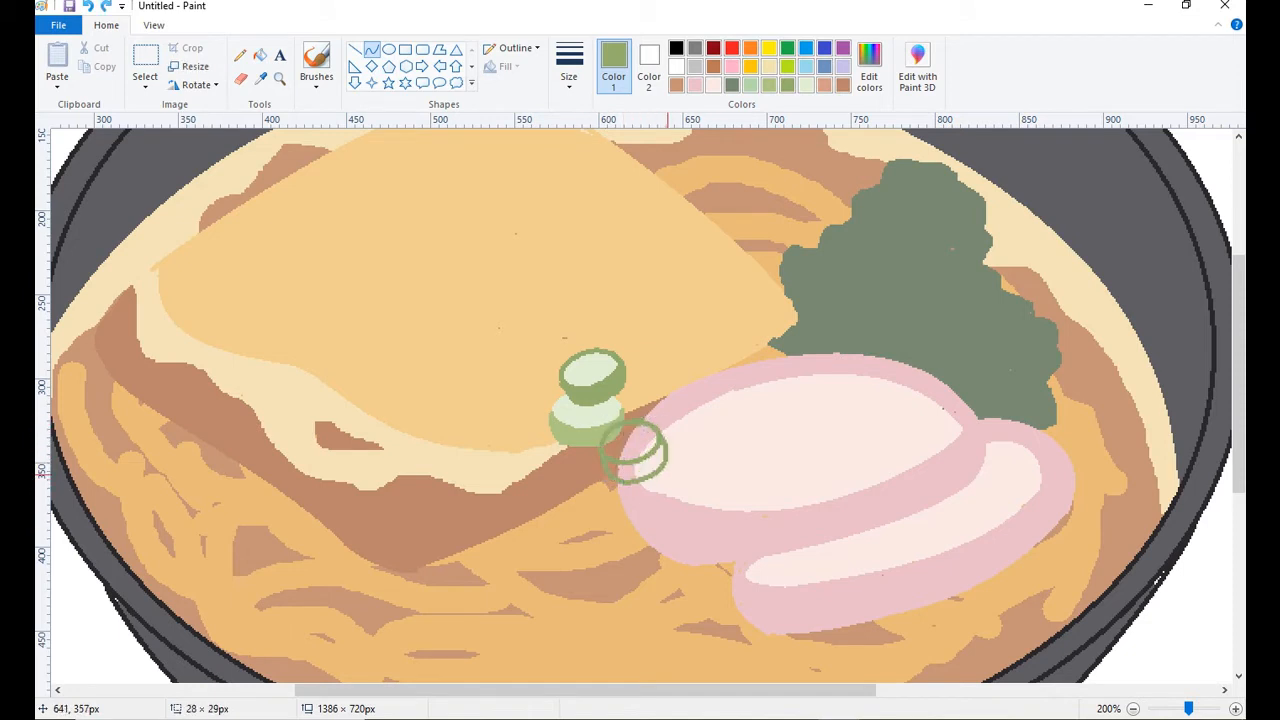
Finish the third onion slice by filling its side with olive green and its top with pale green.
click(668, 475)
click(260, 55)
click(611, 471)
click(648, 466)
click(626, 471)
click(641, 447)
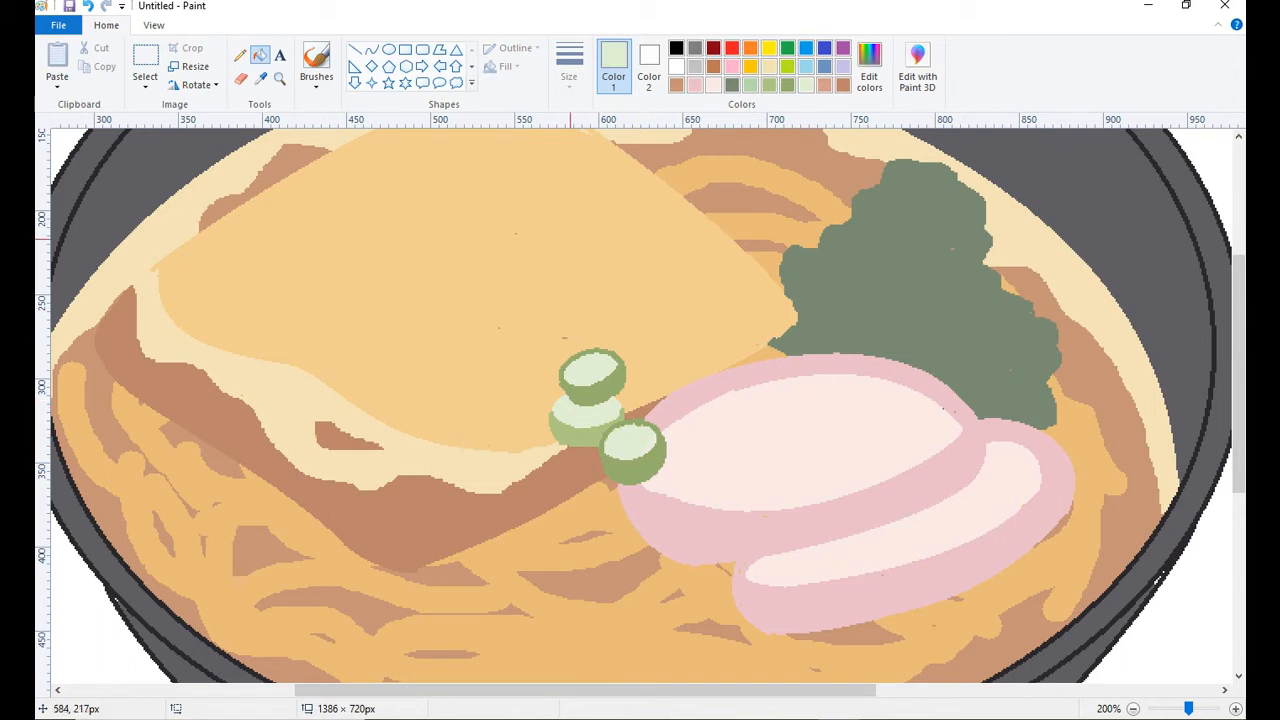
Outline two more onion slice tops: a dark green curve beneath the second slice and an olive oval at its lower left.
click(372, 49)
click(769, 85)
click(732, 85)
click(518, 434)
mouse_move(597, 461)
mouse_down()
mouse_move(552, 434)
mouse_move(541, 464)
mouse_move(566, 468)
mouse_up()
click(553, 473)
key(ctrl+z)
click(788, 85)
click(501, 443)
click(521, 493)
click(540, 530)
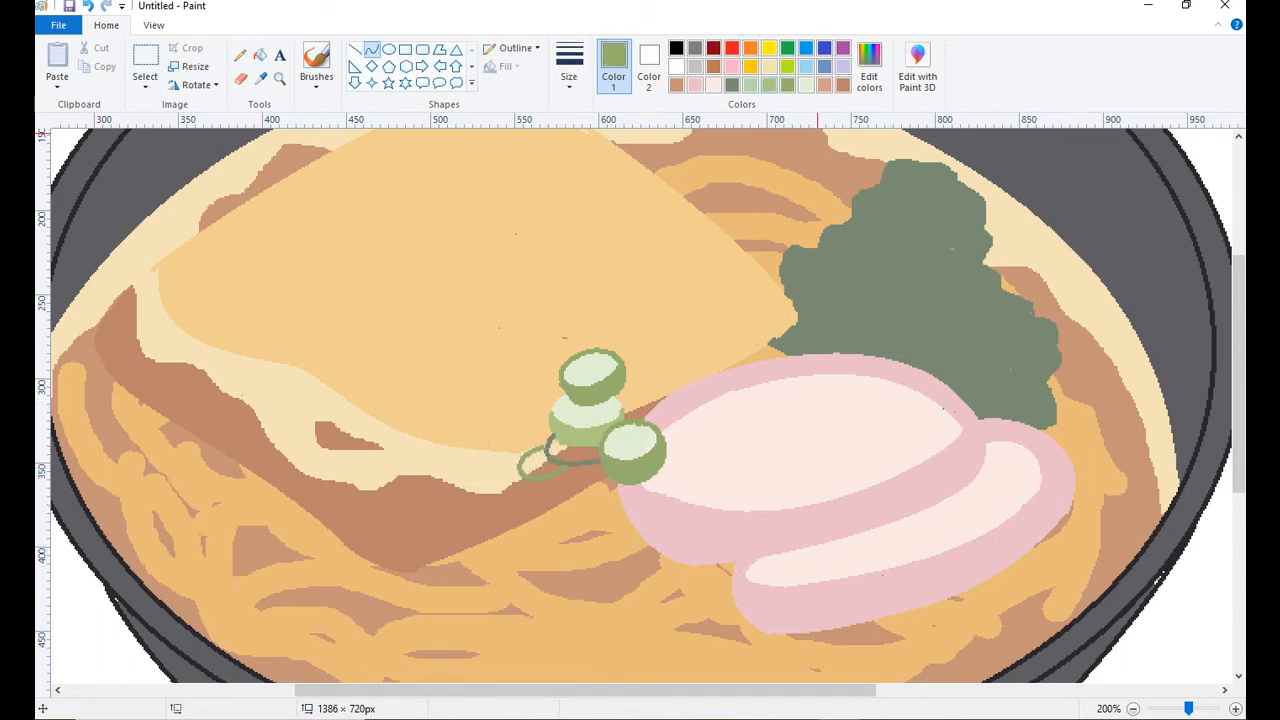
Add a dark green oval slice top on the pile's left and fill the three newly outlined tops with pale green.
click(732, 85)
drag(550, 420, 512, 448)
click(518, 415)
click(540, 458)
click(806, 85)
click(260, 54)
click(530, 438)
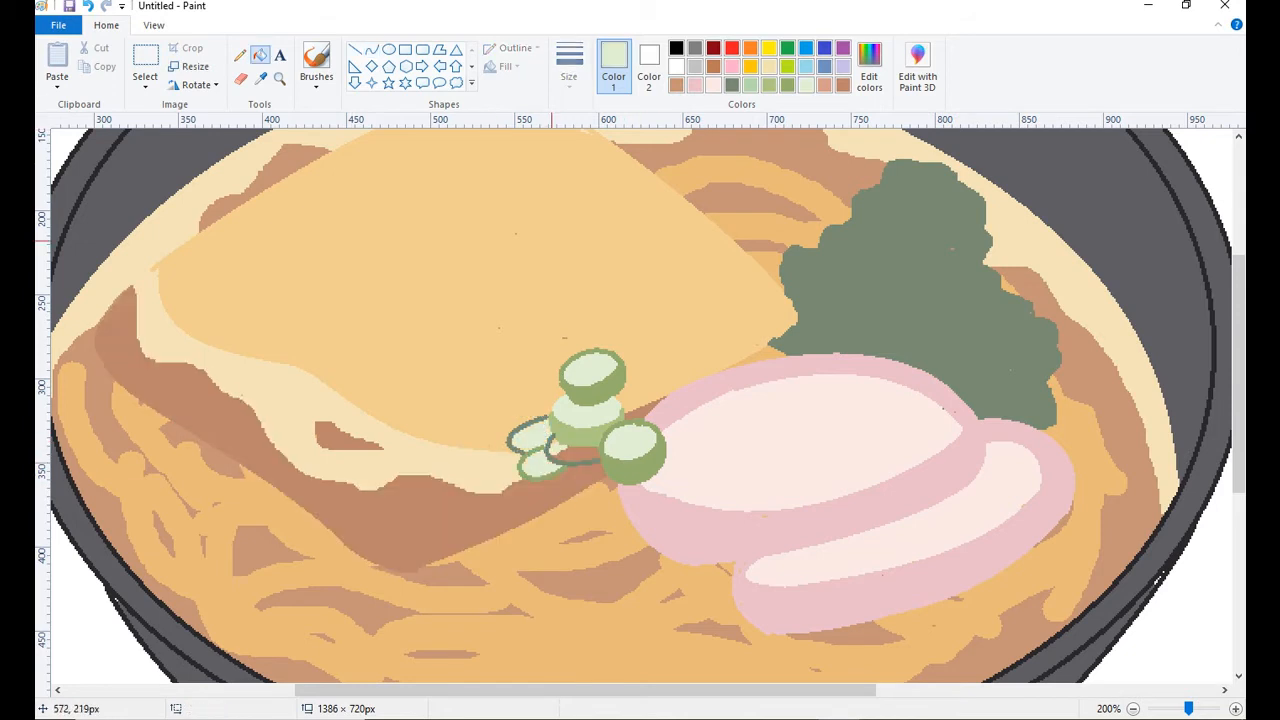
click(240, 54)
click(260, 54)
click(578, 455)
Draw the sides of the two leftmost onion slices and fill them with dark green and olive green.
click(240, 54)
click(732, 85)
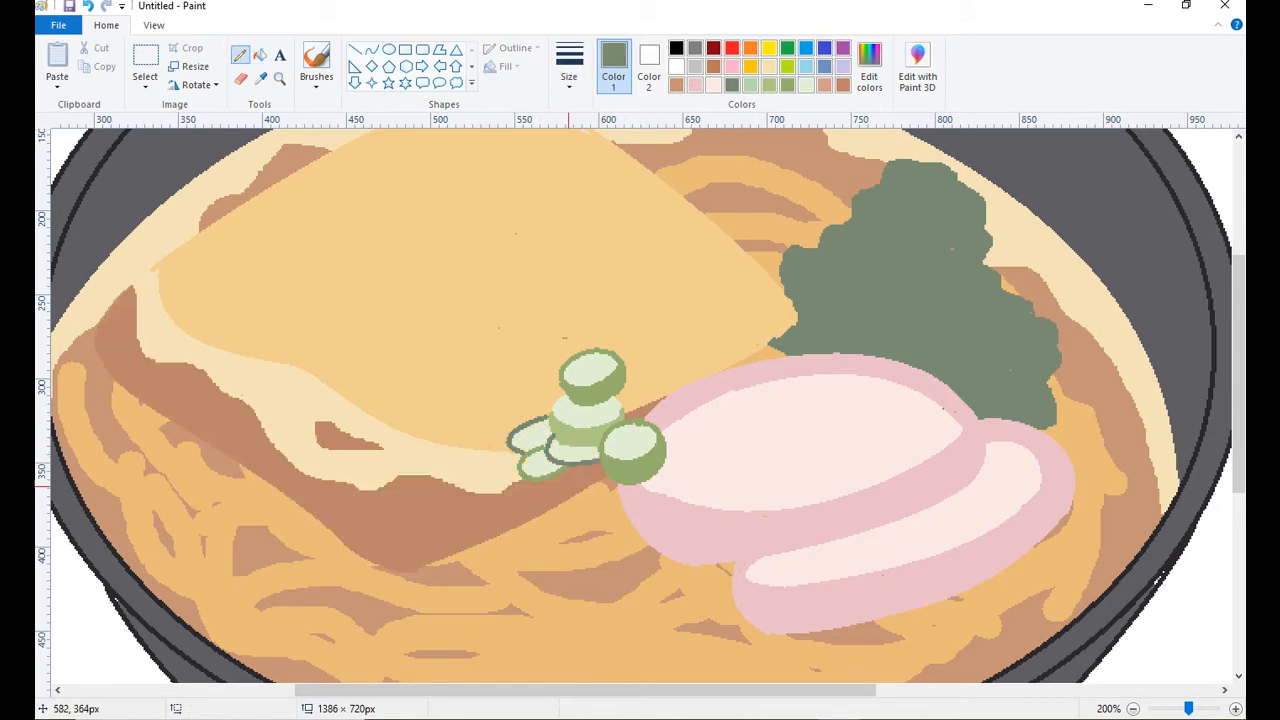
click(788, 85)
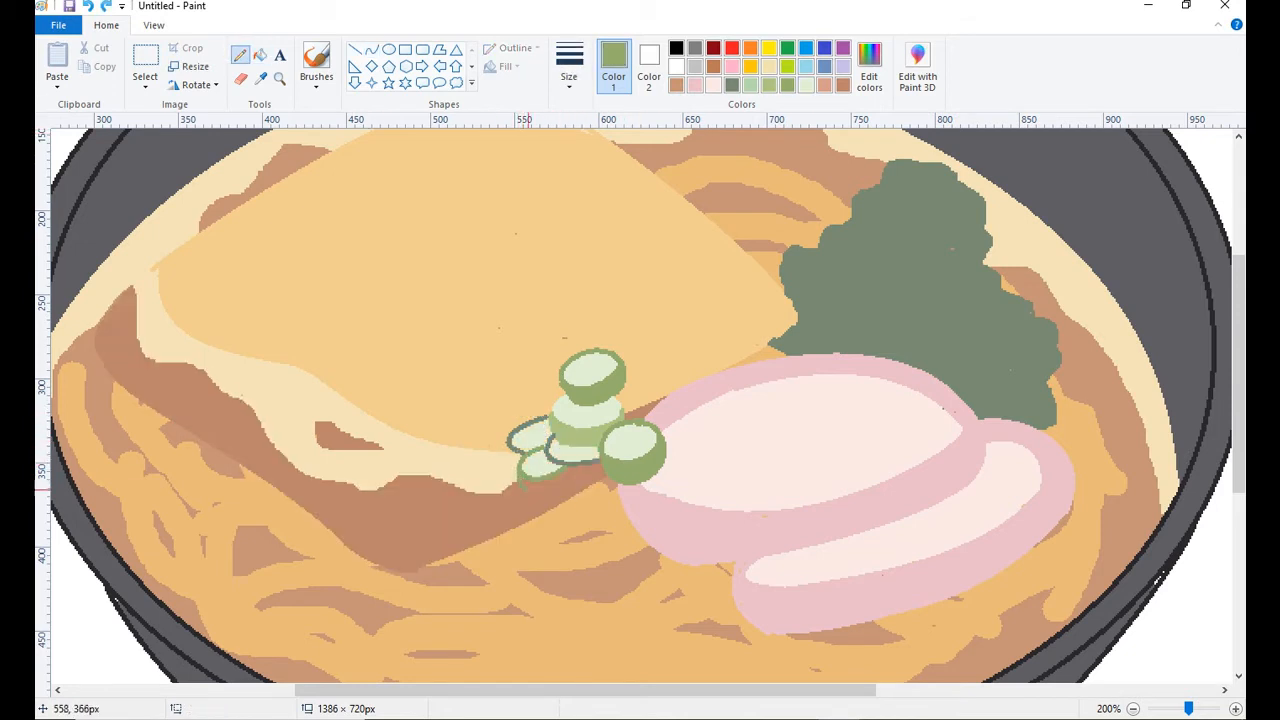
click(732, 85)
drag(507, 443, 515, 470)
click(260, 54)
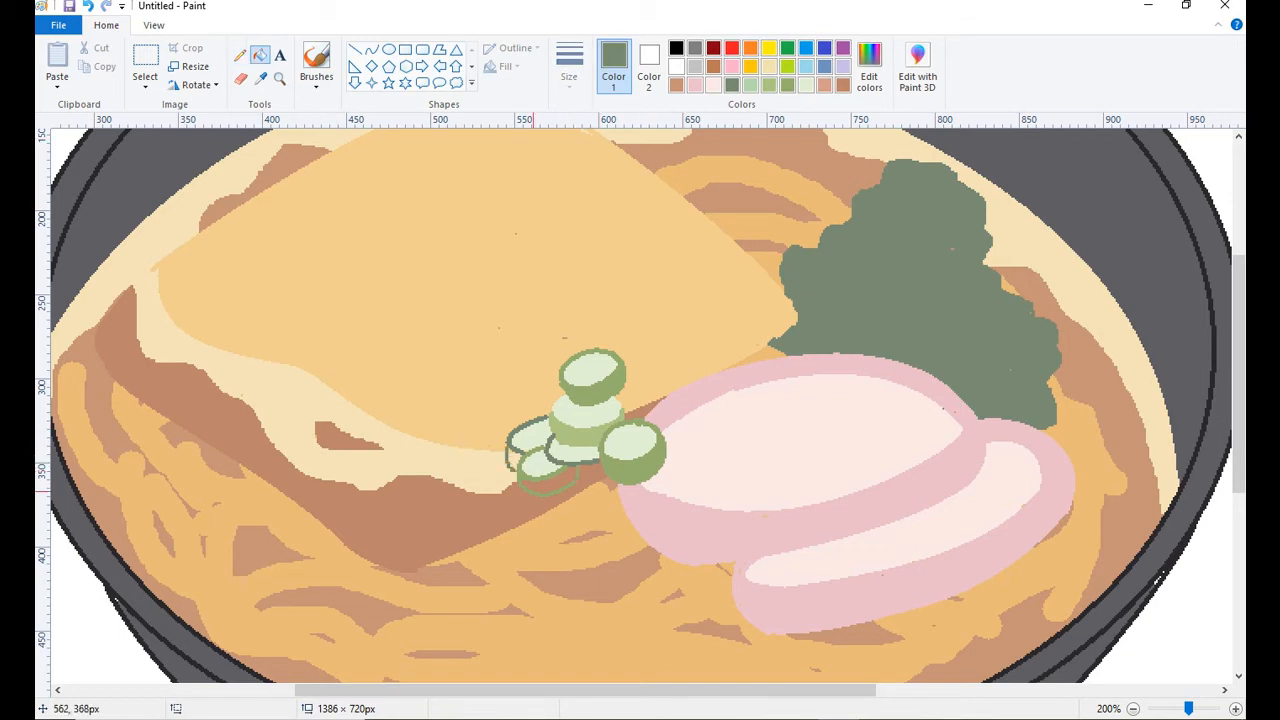
click(788, 85)
click(556, 486)
Mix a soft light green and add an onion slice at the pile's base with a medium green side and light top.
click(806, 85)
click(869, 67)
click(486, 477)
click(240, 54)
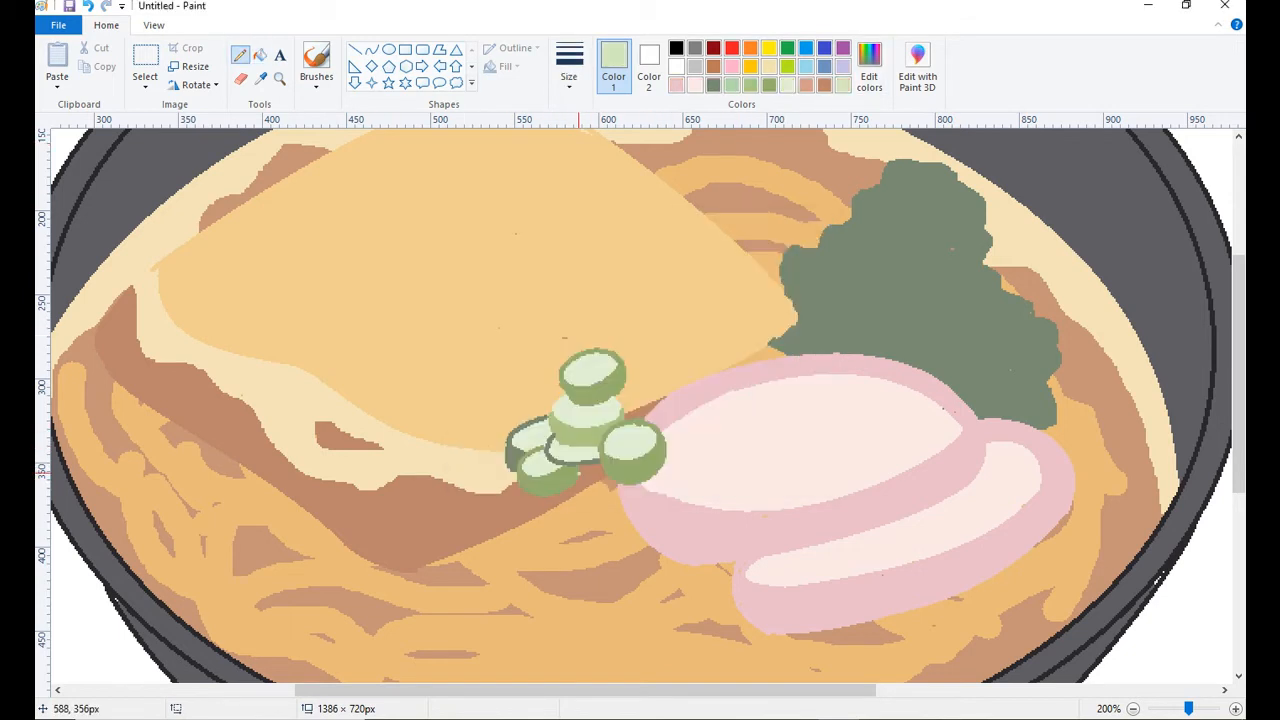
drag(579, 476, 609, 479)
click(751, 85)
click(260, 54)
click(597, 492)
click(612, 484)
click(842, 85)
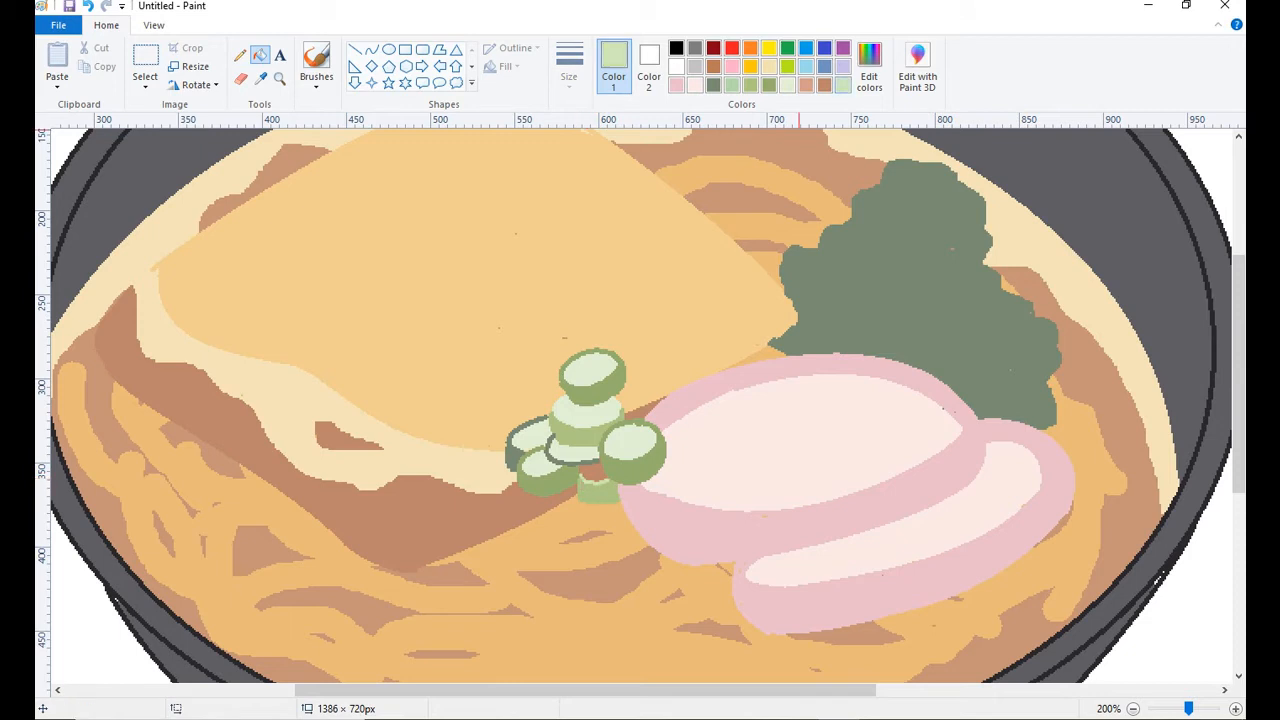
click(593, 473)
Add another onion slice behind the pile beside the pink slice, with a pale green top and medium green side and rim.
click(788, 85)
click(372, 49)
mouse_move(632, 389)
mouse_down()
mouse_move(621, 419)
mouse_move(656, 402)
mouse_move(623, 420)
mouse_move(655, 398)
mouse_move(645, 386)
mouse_up()
click(260, 54)
click(637, 402)
click(751, 85)
click(240, 54)
click(260, 54)
click(653, 415)
click(645, 412)
click(372, 49)
drag(615, 389, 619, 409)
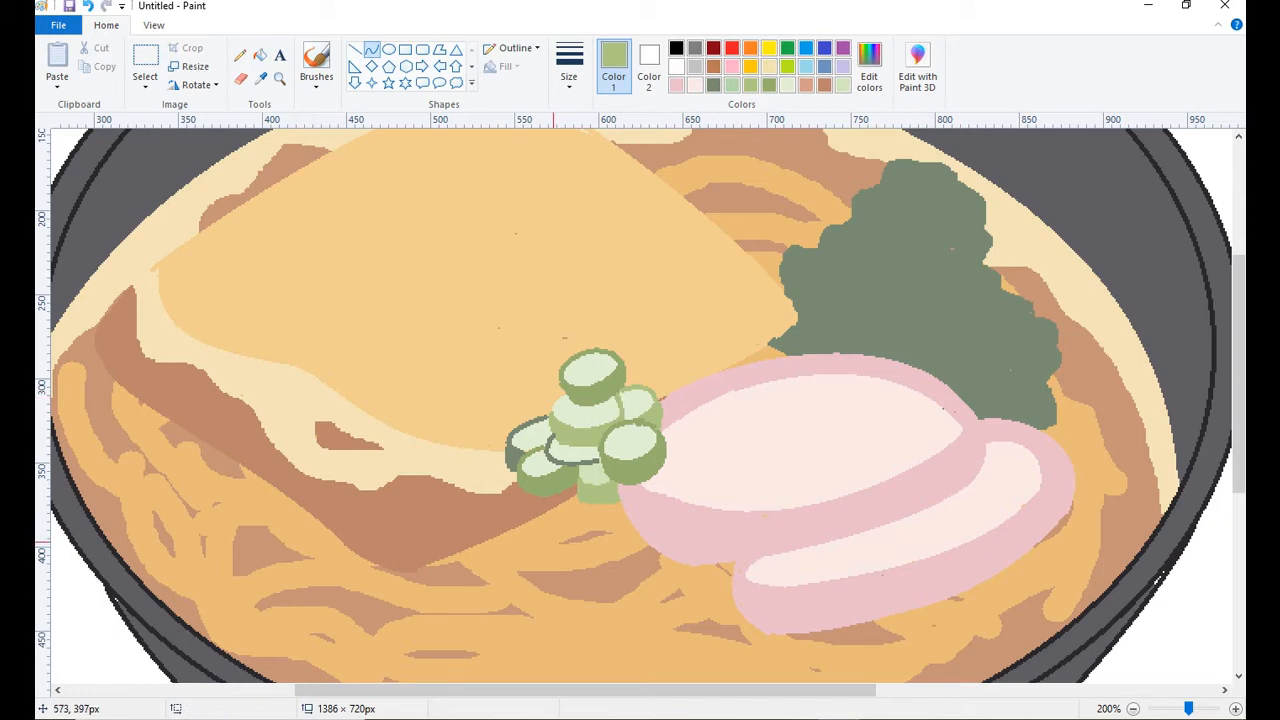
Draw thin olive green spiral lines on the cut faces of the onion slices with the Pencil.
click(240, 54)
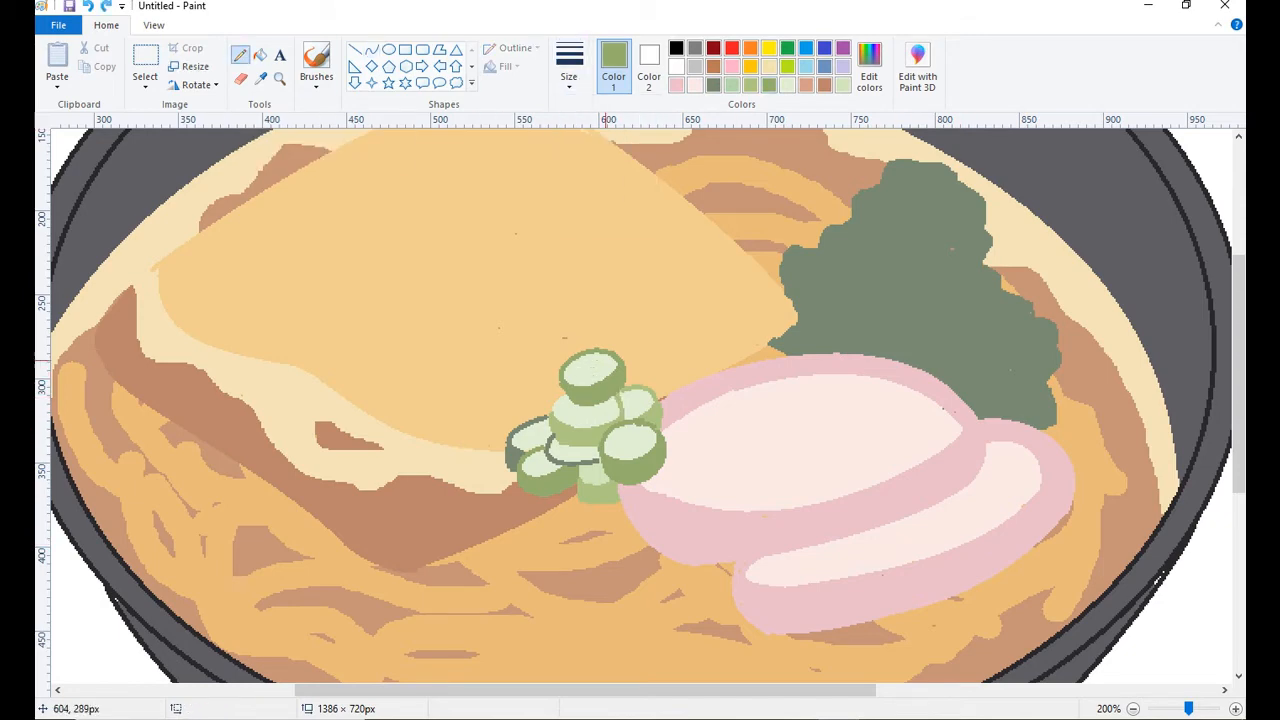
scroll(450, 310, up, 1)
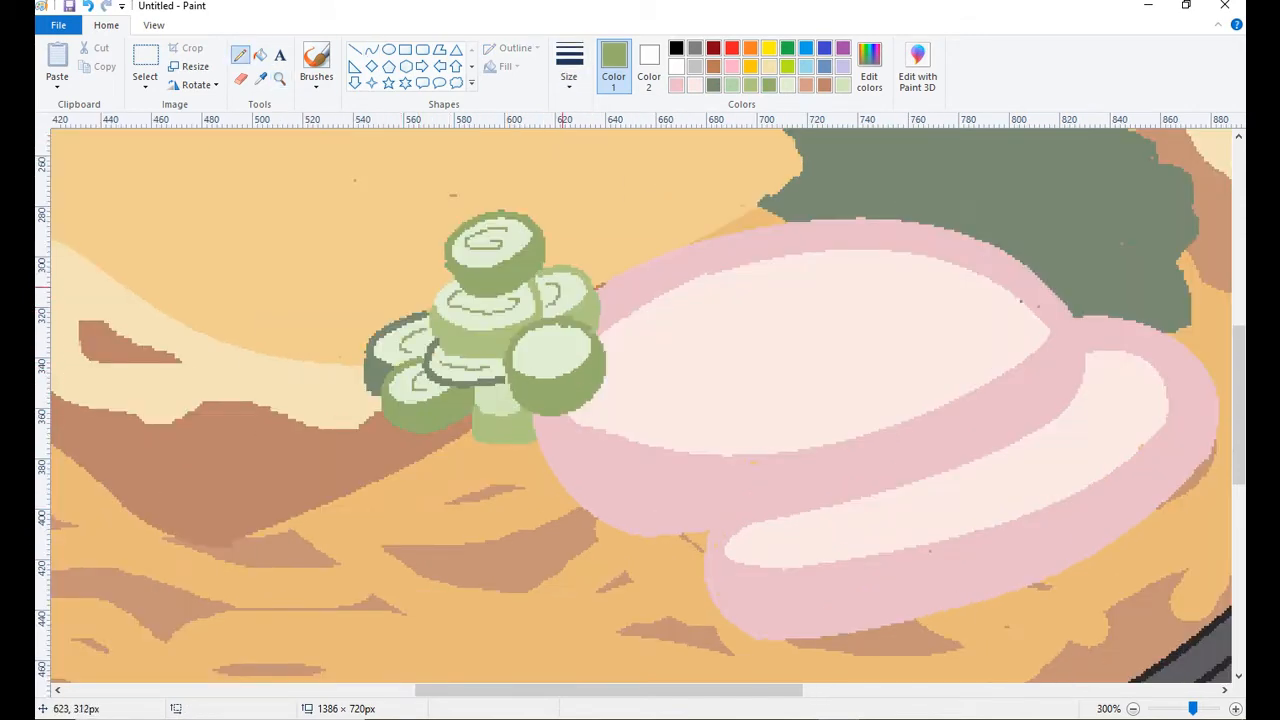
scroll(620, 325, down, 2)
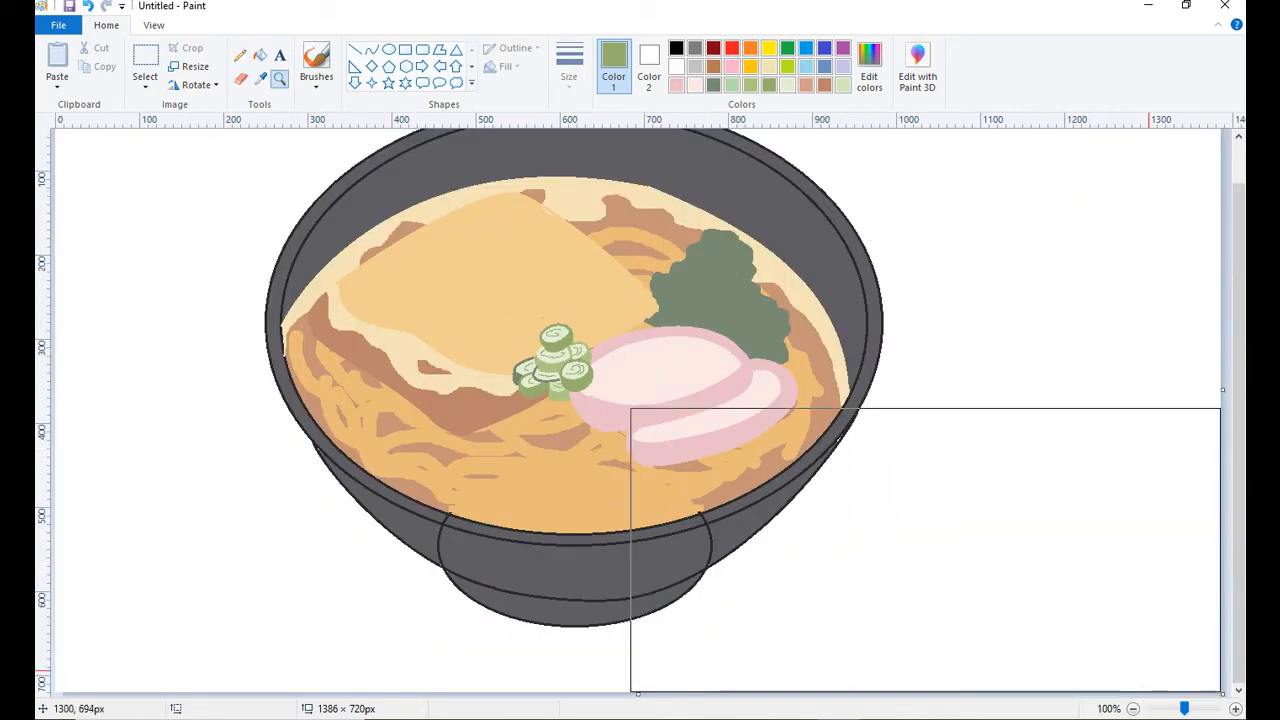
Draw a jagged cream edge along the bottom of the greens above the pink slices and fill it with cream.
scroll(660, 248, up, 1)
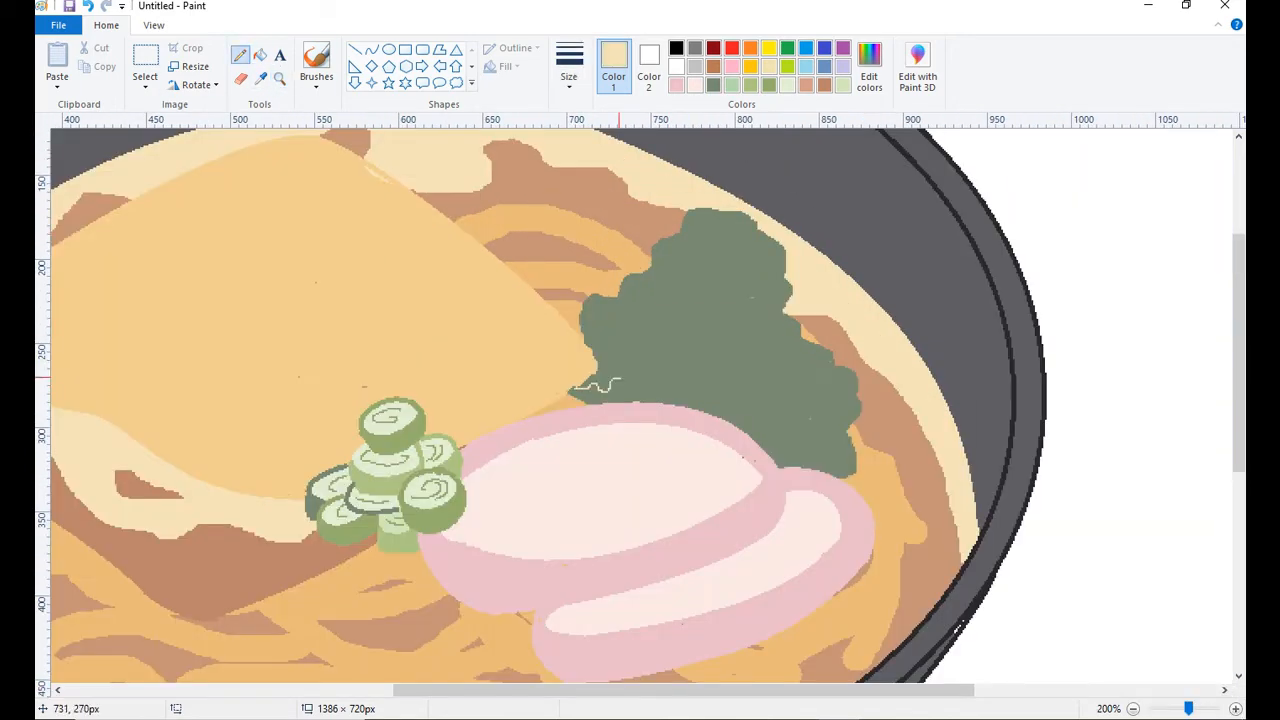
click(261, 55)
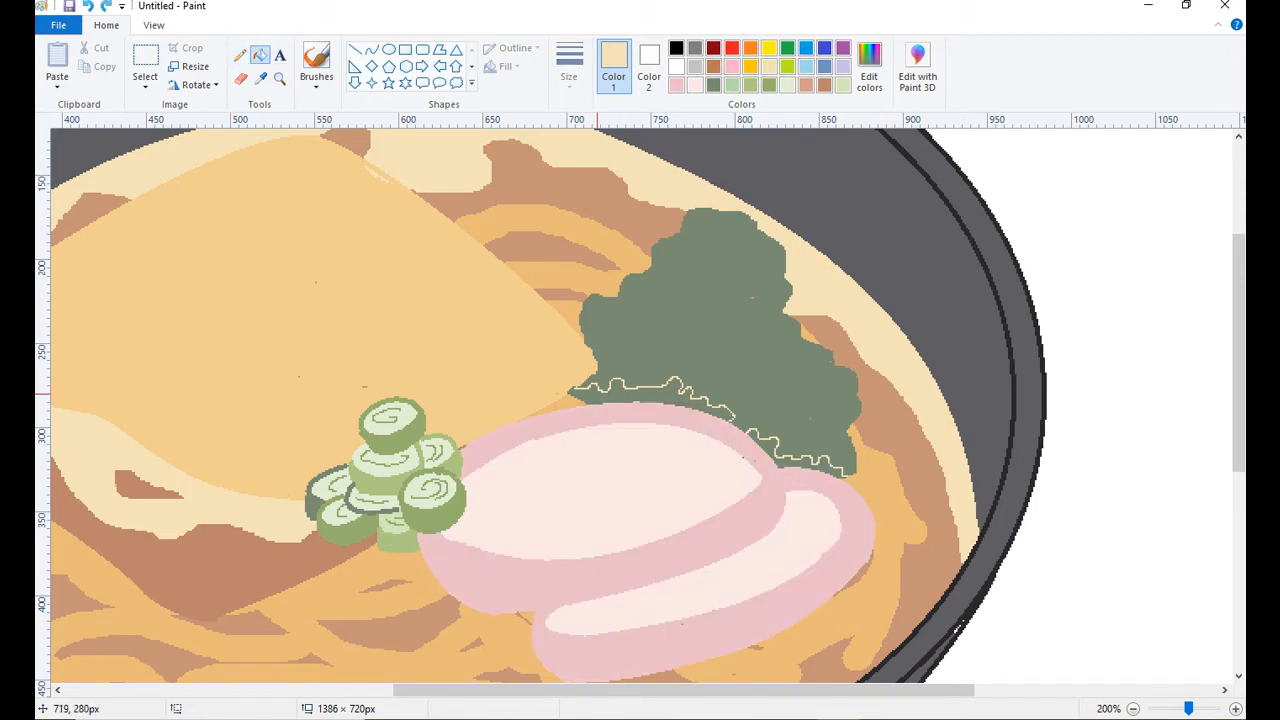
click(694, 398)
click(808, 467)
click(562, 405)
Draw wavy cream bands across the lower left parts of both pink slices and fill them.
drag(1239, 430, 1239, 449)
click(240, 55)
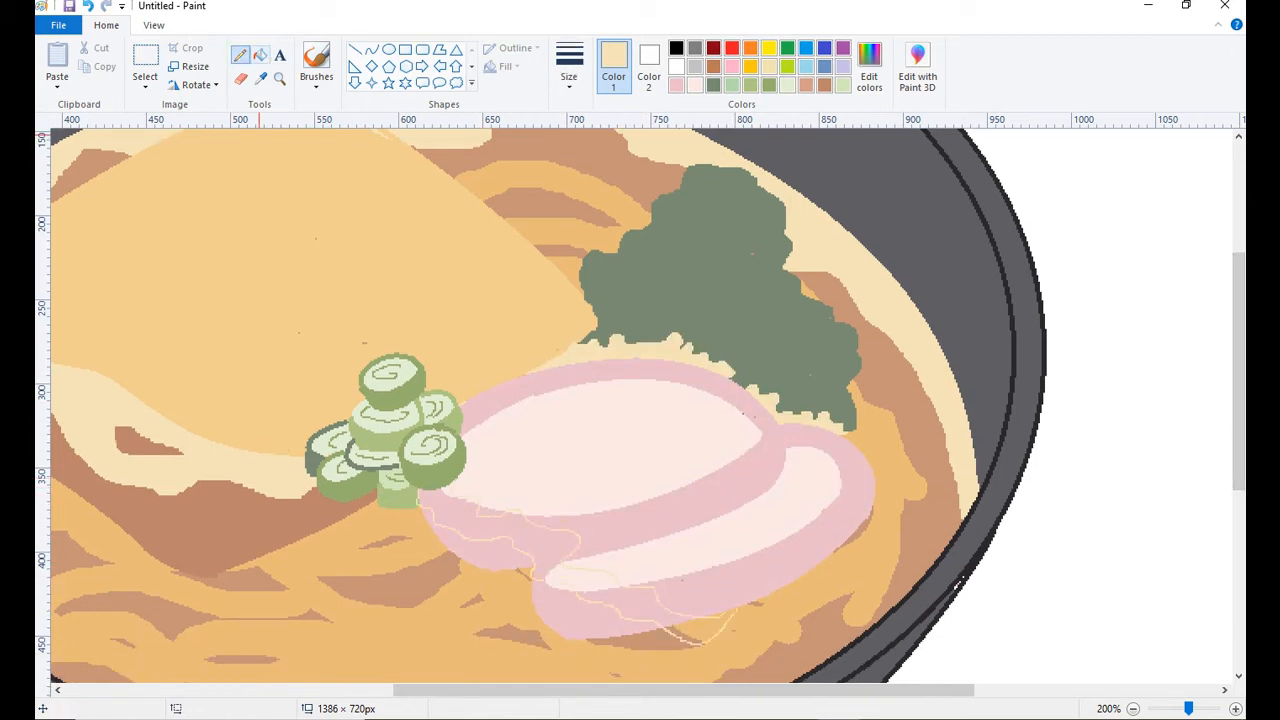
click(261, 55)
click(462, 502)
click(478, 524)
click(582, 577)
click(628, 602)
click(717, 624)
click(688, 633)
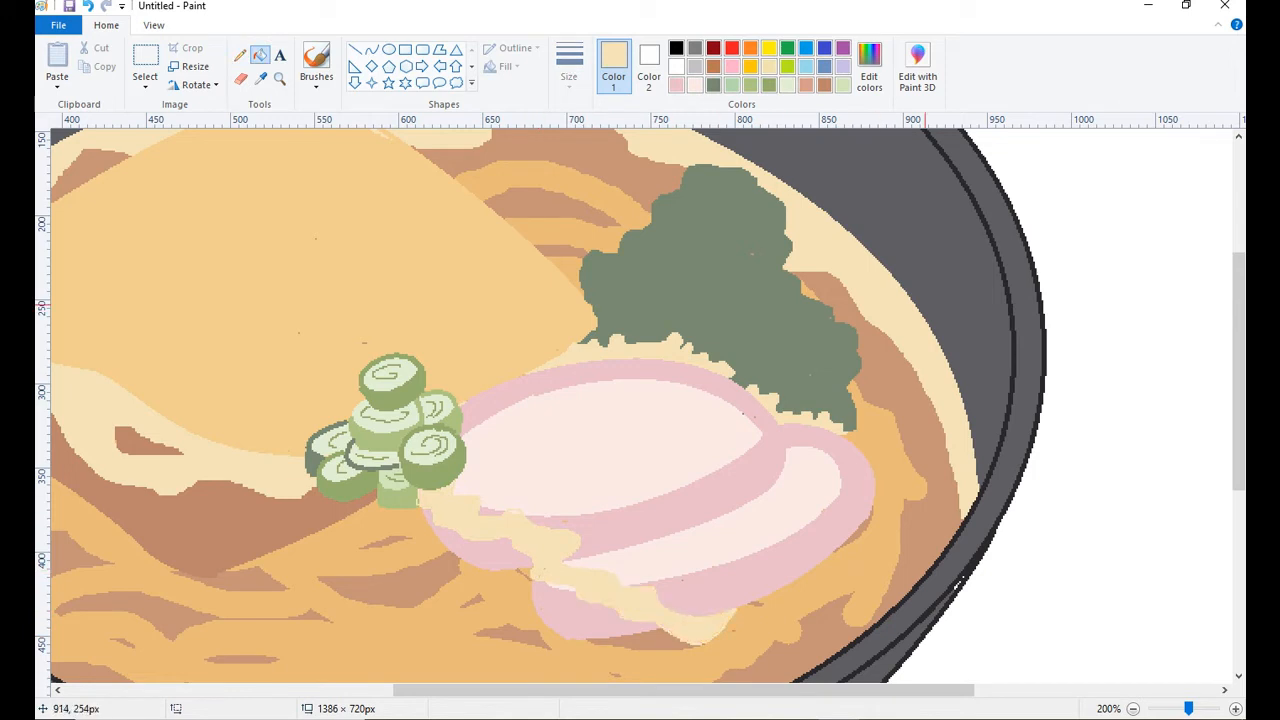
Fill the parts of both pink slices below the cream bands with salmon.
click(806, 85)
click(588, 616)
click(482, 552)
Texture the leafy greens with watercolor brush strokes in gray-green, light green and olive green.
drag(1239, 380, 1239, 354)
click(714, 85)
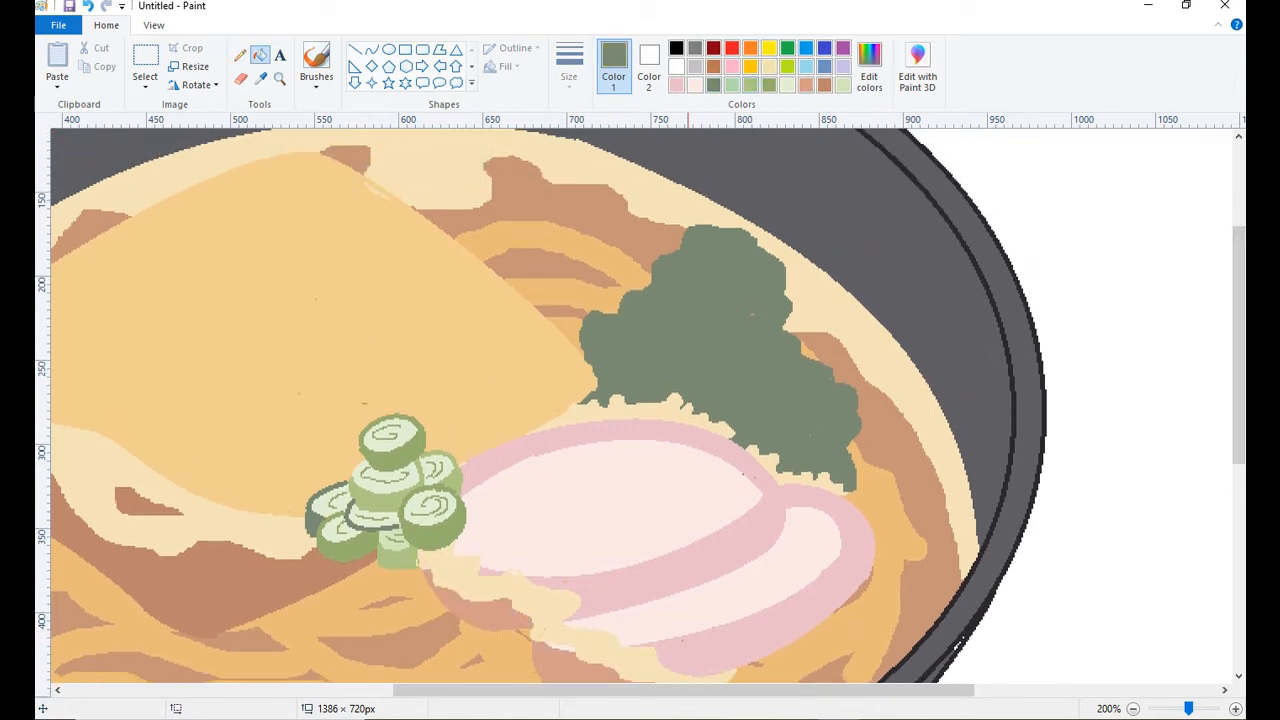
click(732, 85)
click(240, 55)
click(316, 82)
click(316, 177)
mouse_move(762, 268)
mouse_down()
mouse_move(710, 243)
mouse_move(742, 256)
mouse_move(723, 270)
mouse_move(668, 264)
mouse_up()
click(751, 85)
mouse_move(692, 272)
mouse_down()
mouse_move(711, 262)
mouse_move(768, 286)
mouse_up()
click(769, 85)
mouse_move(653, 350)
mouse_down()
mouse_move(671, 374)
mouse_move(796, 426)
mouse_up()
Mix a darker green from the greens' color and brush dark shading into the leaves.
click(261, 79)
click(724, 335)
click(869, 66)
mouse_move(660, 364)
mouse_down()
mouse_move(635, 369)
mouse_move(665, 342)
mouse_move(792, 430)
mouse_move(700, 330)
mouse_move(780, 340)
mouse_move(733, 367)
mouse_move(700, 320)
mouse_move(790, 380)
mouse_move(720, 280)
mouse_move(720, 330)
mouse_move(770, 400)
mouse_move(762, 340)
mouse_move(640, 315)
mouse_move(726, 244)
mouse_move(676, 340)
mouse_up()
Shade the onion slices' sides with a darkened olive green and a smaller brush, and touch their tops with light green.
click(751, 85)
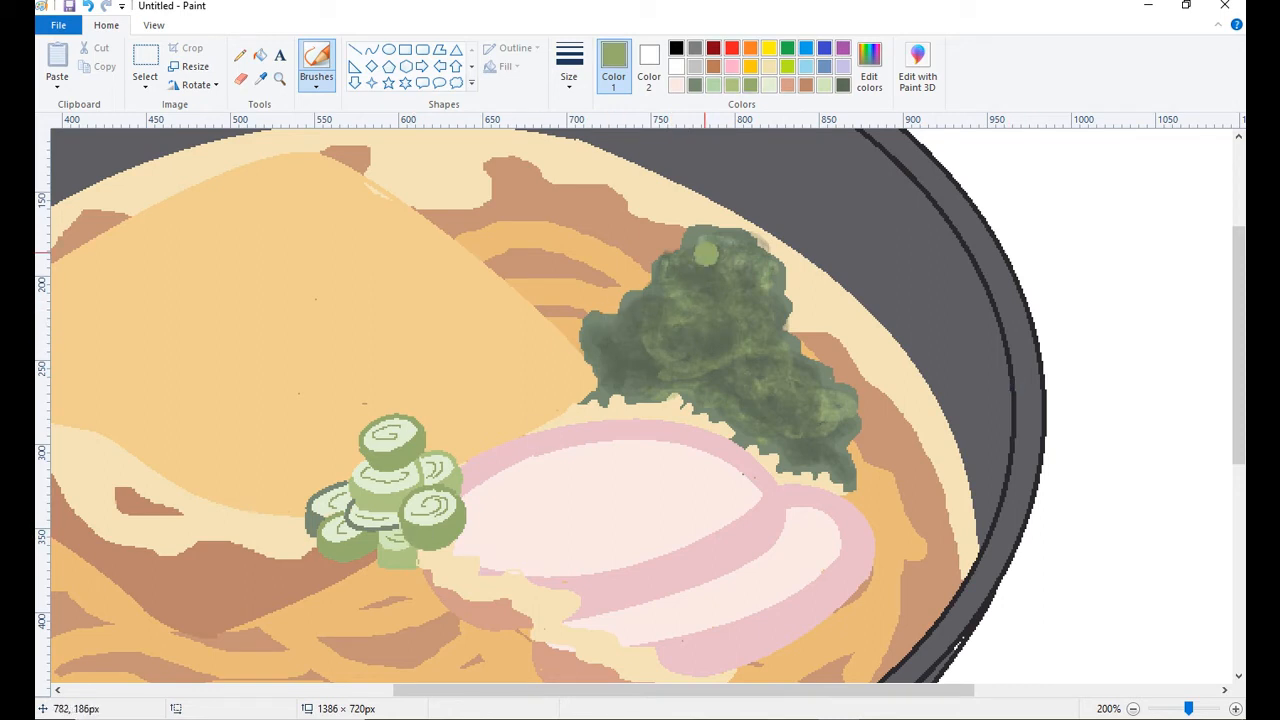
click(869, 66)
drag(827, 313, 827, 329)
click(481, 478)
click(569, 66)
click(608, 112)
drag(412, 535, 434, 542)
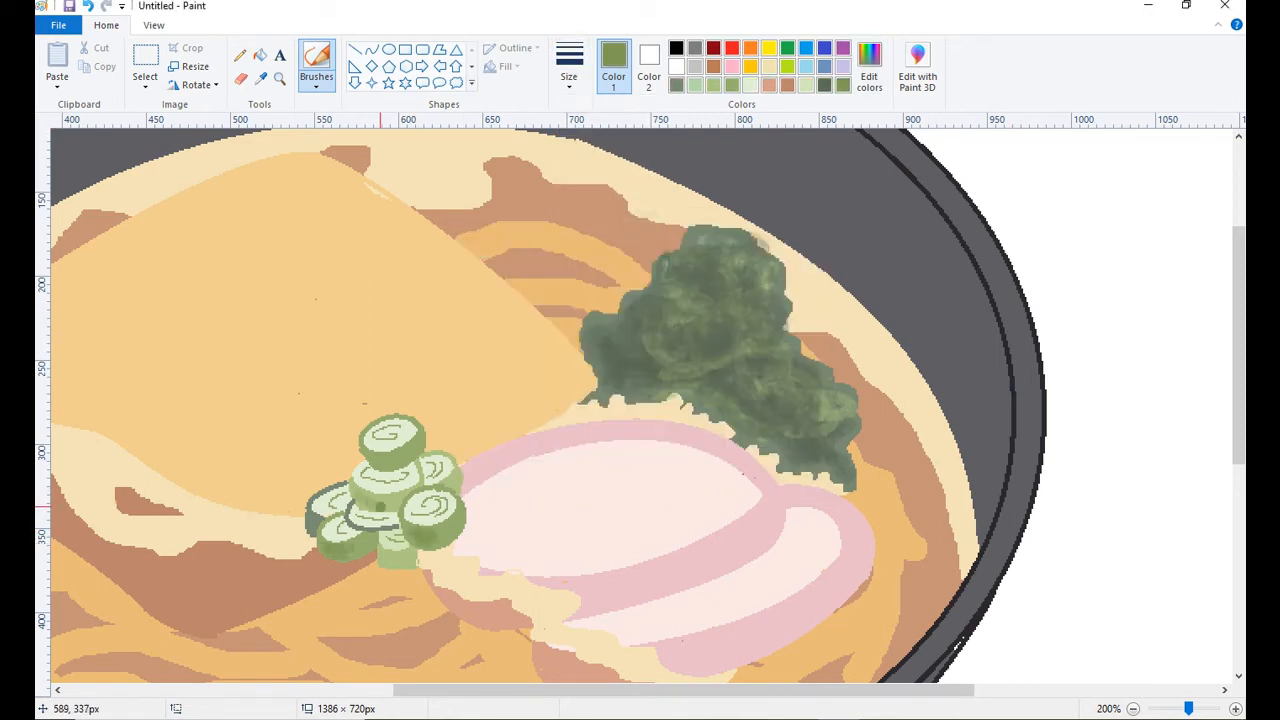
drag(380, 507, 398, 498)
drag(408, 558, 370, 555)
click(806, 86)
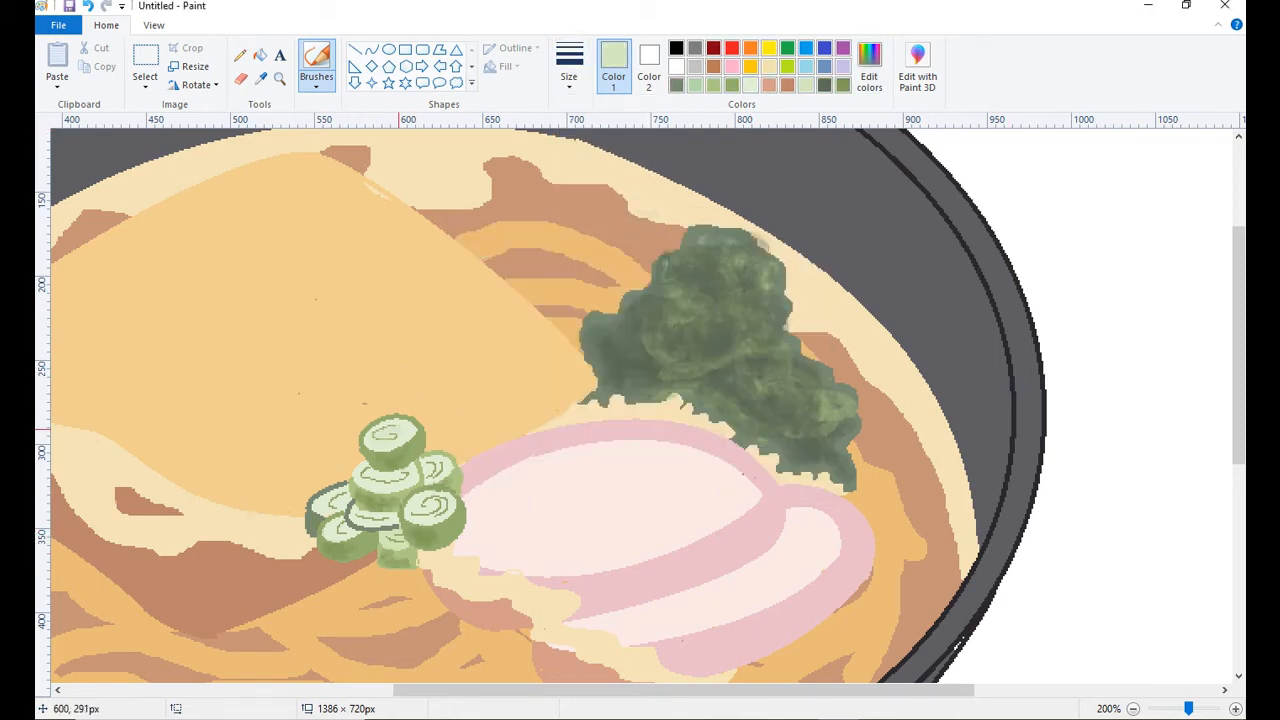
Sample the fried topping's color and mix a deeper orange from it.
click(280, 79)
right_click(560, 283)
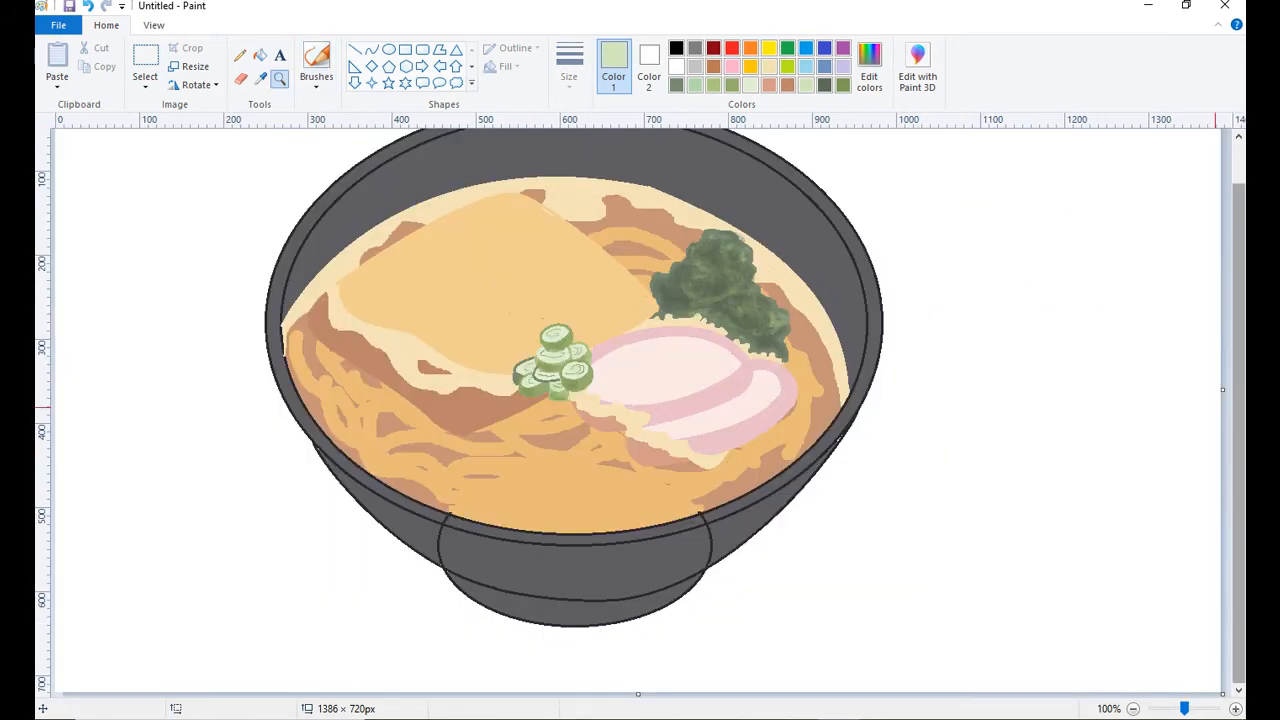
click(261, 79)
click(511, 360)
click(869, 66)
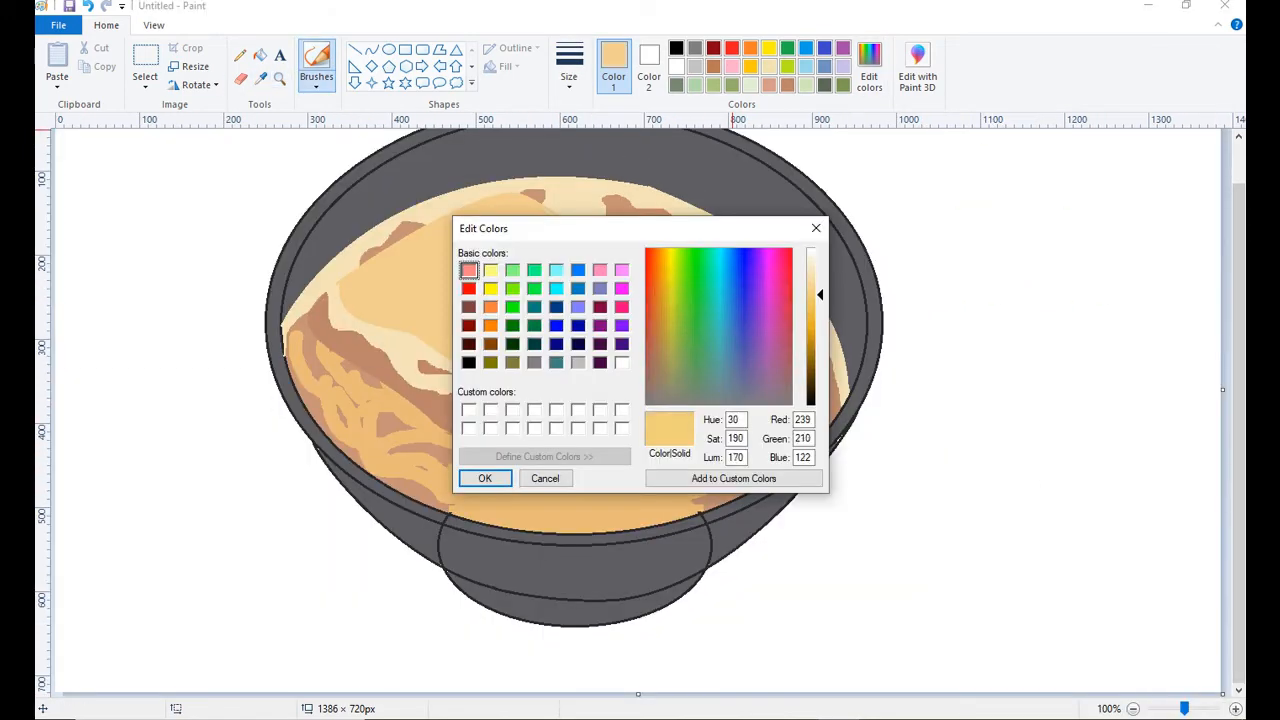
drag(663, 281, 660, 281)
click(812, 302)
click(485, 478)
Draw a jagged orange shadow outline along the fried topping's lower edge and fill the area below it.
click(280, 79)
click(473, 290)
click(240, 55)
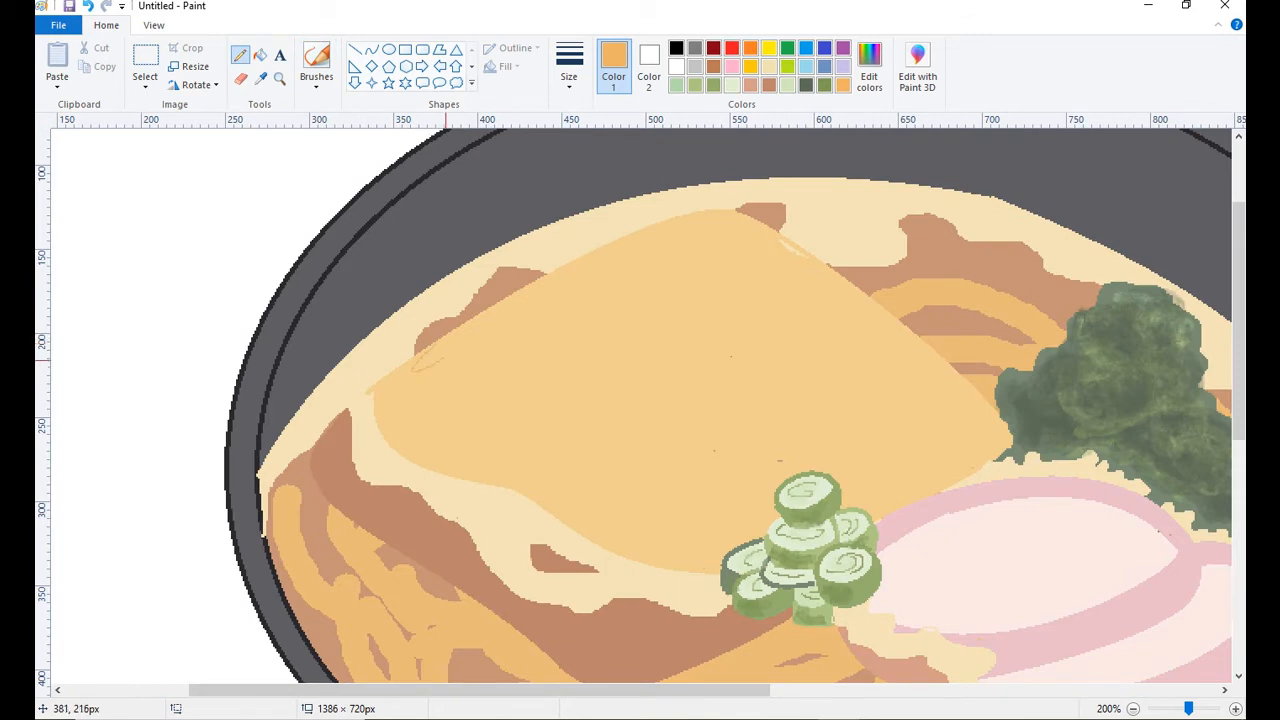
drag(480, 431, 650, 505)
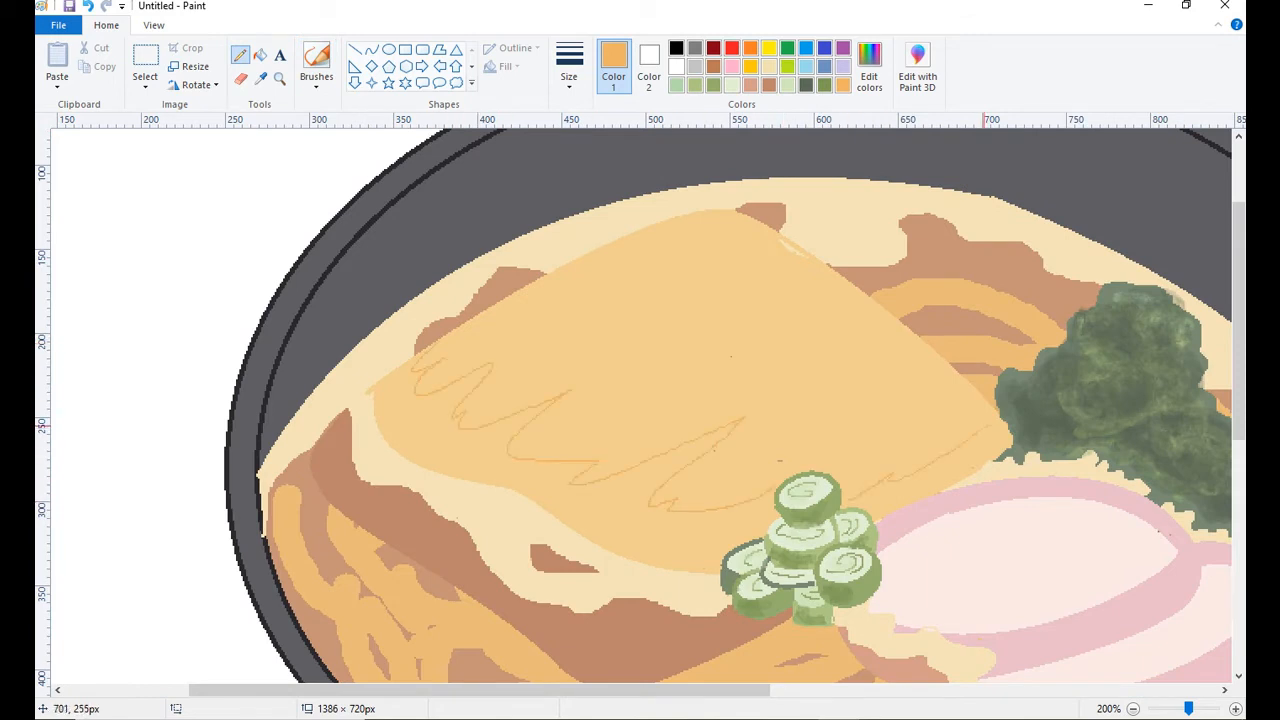
click(261, 55)
click(650, 530)
click(883, 505)
Draw a thin curved orange band near the fried topping's top corner and fill it.
click(240, 55)
mouse_move(583, 284)
mouse_down()
mouse_move(789, 265)
mouse_move(583, 284)
mouse_up()
click(372, 49)
drag(712, 271, 720, 227)
click(261, 55)
click(700, 244)
Blend the edges of the topping's orange shading with thicker brush strokes in a lighter orange mixed from its base color.
click(261, 79)
click(720, 270)
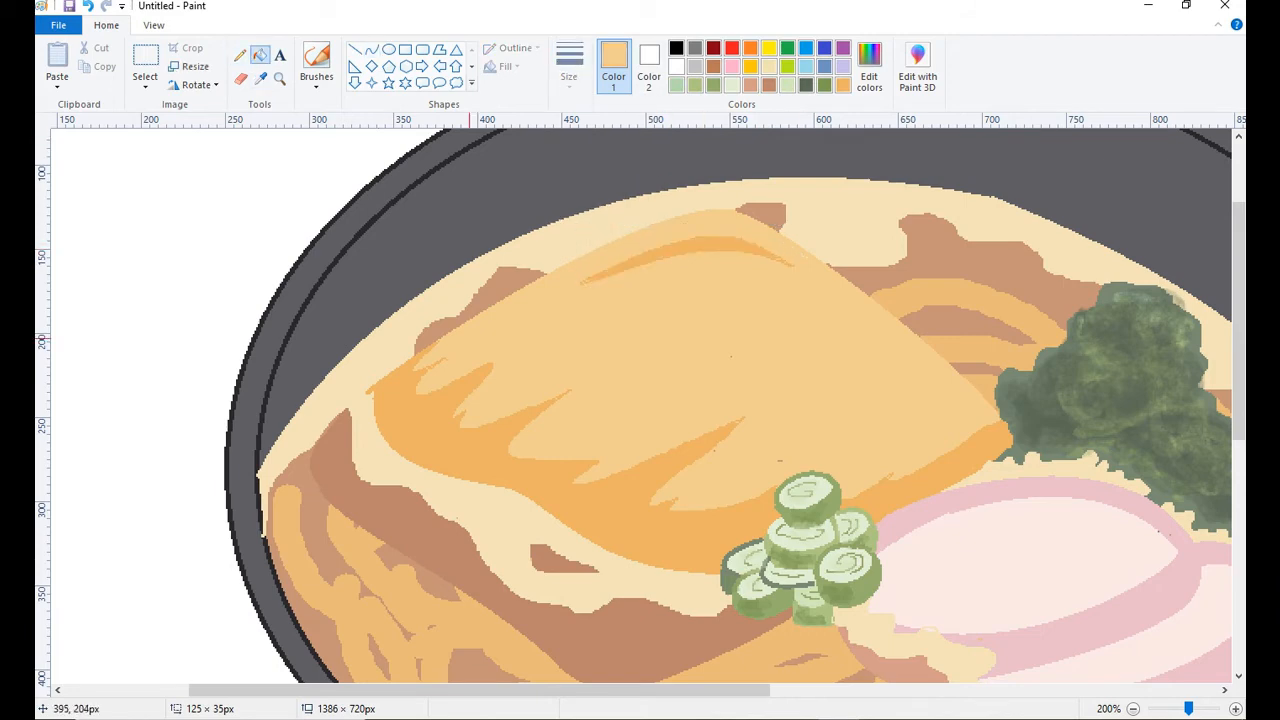
click(261, 79)
click(869, 66)
click(486, 477)
click(317, 57)
click(569, 66)
click(605, 152)
drag(522, 447, 612, 439)
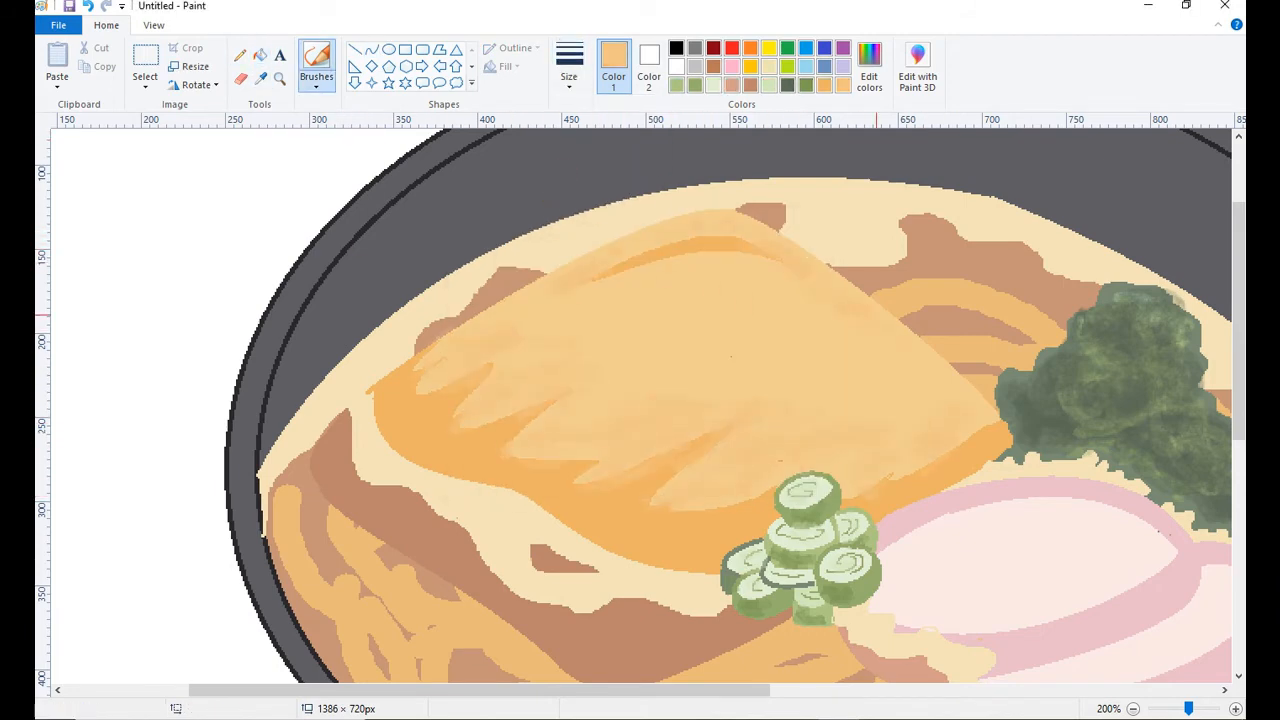
drag(743, 268, 598, 280)
Spray a slightly darker orange grainy texture over the middle and right of the fried topping with the Airbrush.
click(317, 82)
click(419, 114)
click(569, 66)
click(605, 215)
click(869, 66)
click(826, 290)
click(486, 477)
drag(572, 342, 787, 358)
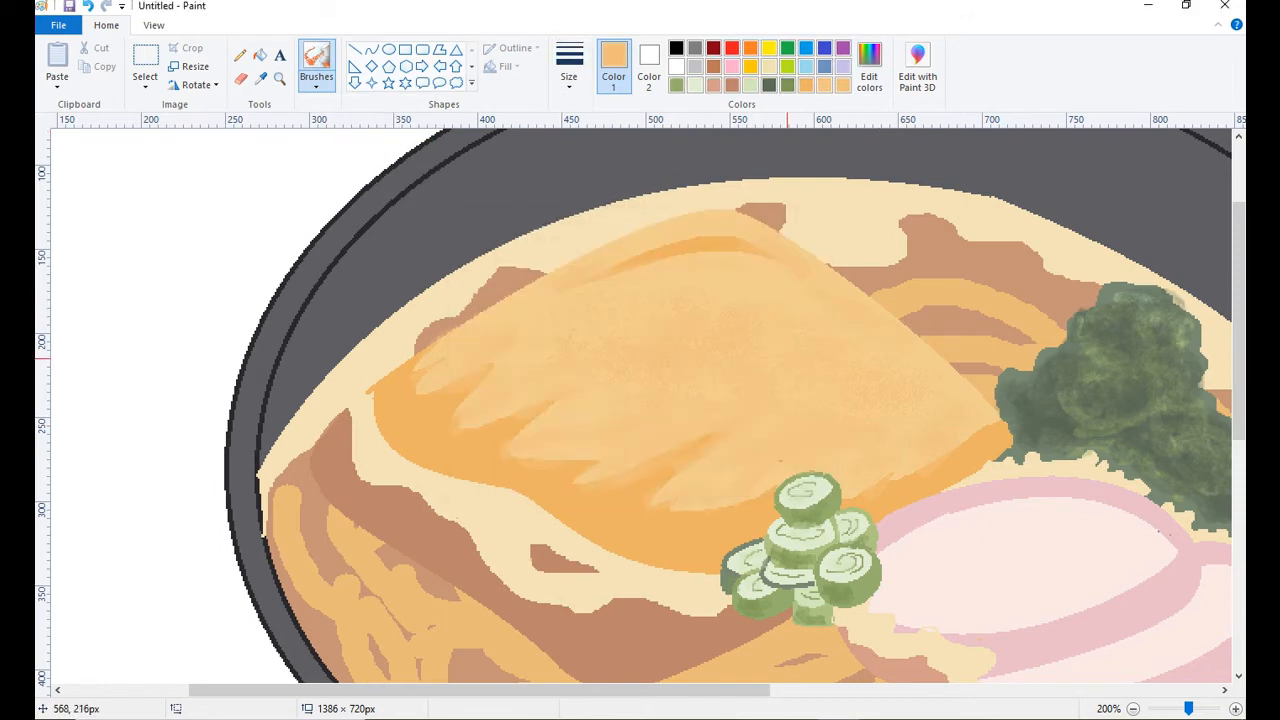
drag(632, 297, 838, 390)
Brush a lighter orange watercolor highlight along the topping's upper part, and undo the stroke on its left edge.
click(317, 82)
click(317, 184)
click(869, 66)
click(822, 282)
click(486, 477)
drag(545, 304, 653, 283)
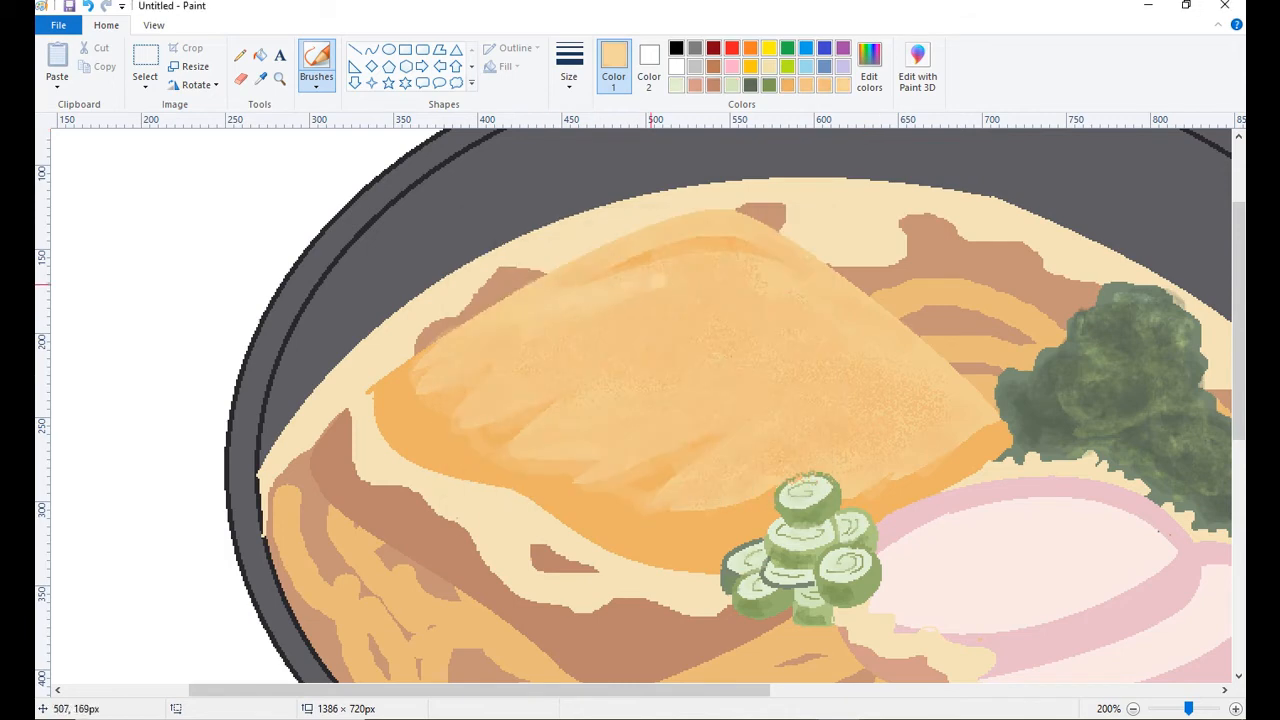
drag(374, 396, 378, 436)
key(ctrl+z)
Brush a darker orange mixed from the fried topping's edge color along its lower left edge.
click(261, 79)
click(448, 432)
click(869, 66)
click(824, 290)
click(486, 477)
key(ctrl+z)
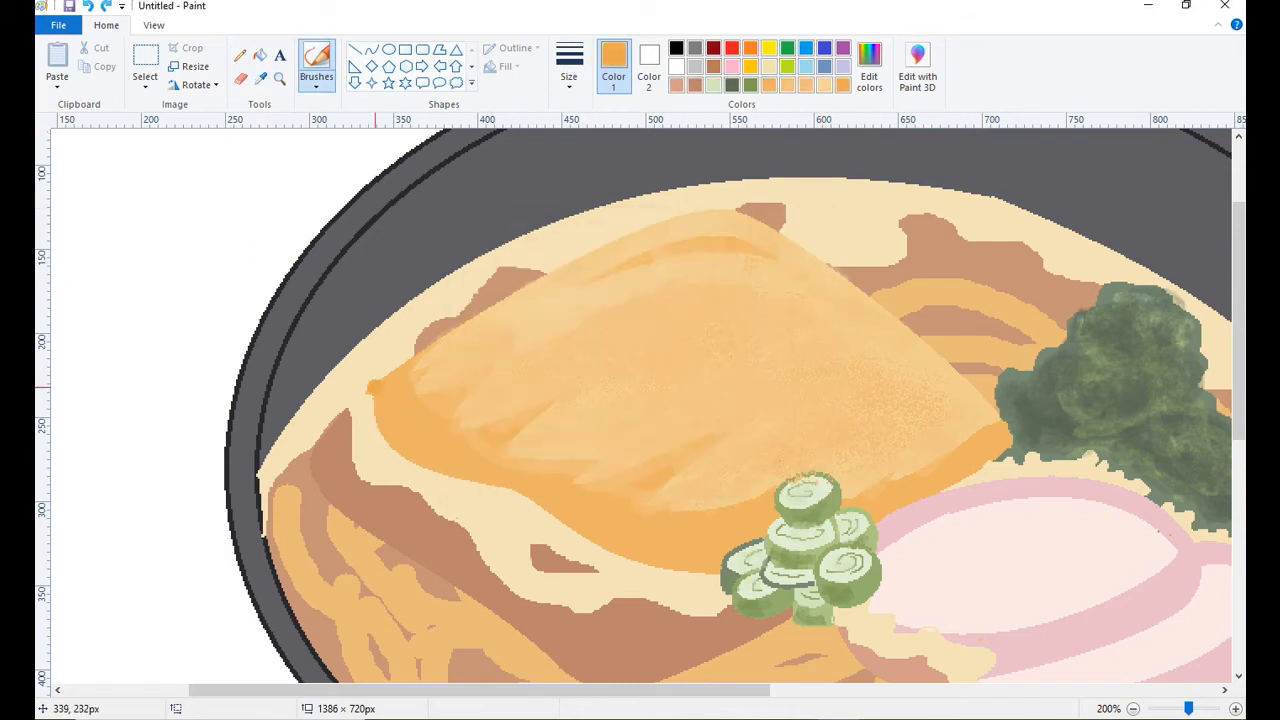
drag(374, 388, 533, 497)
Shade the brown band below the fried topping with brush strokes in a darker brown mixed from its base color.
scroll(640, 452, down, 2)
click(261, 79)
click(448, 448)
click(869, 66)
click(823, 314)
click(486, 477)
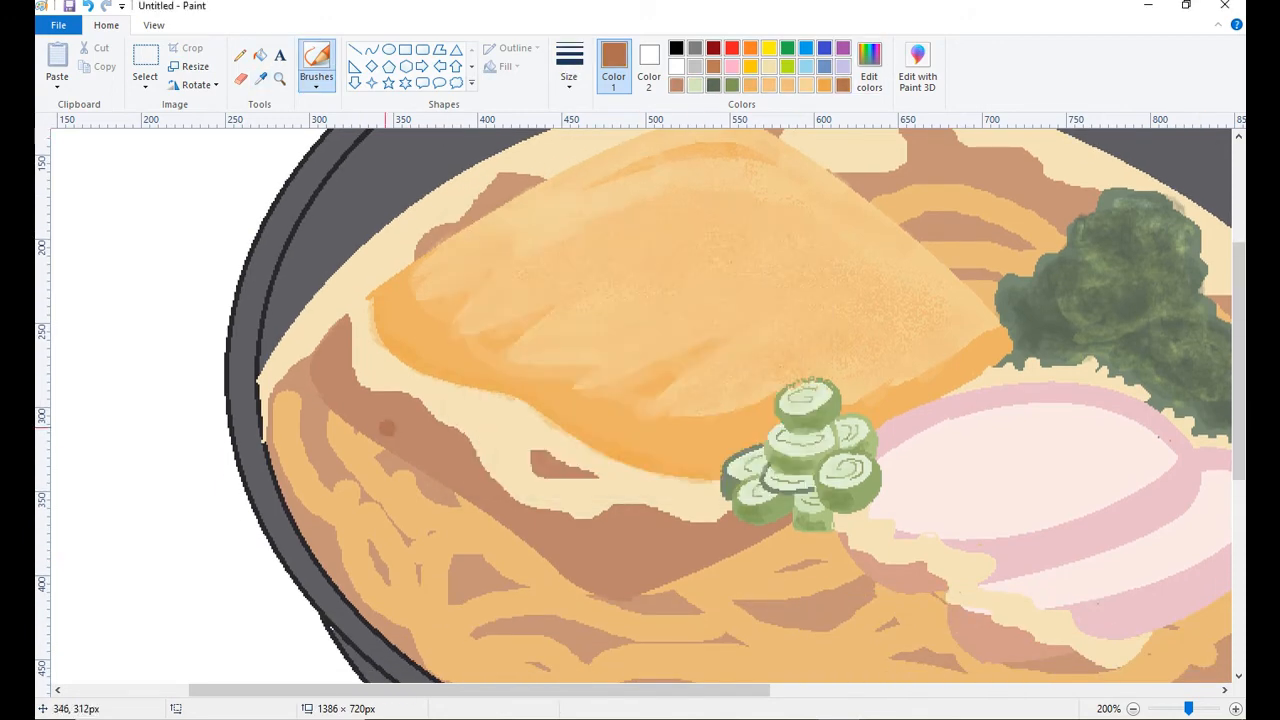
mouse_move(326, 370)
mouse_down()
mouse_move(580, 552)
mouse_move(776, 560)
mouse_up()
key(ctrl+z)
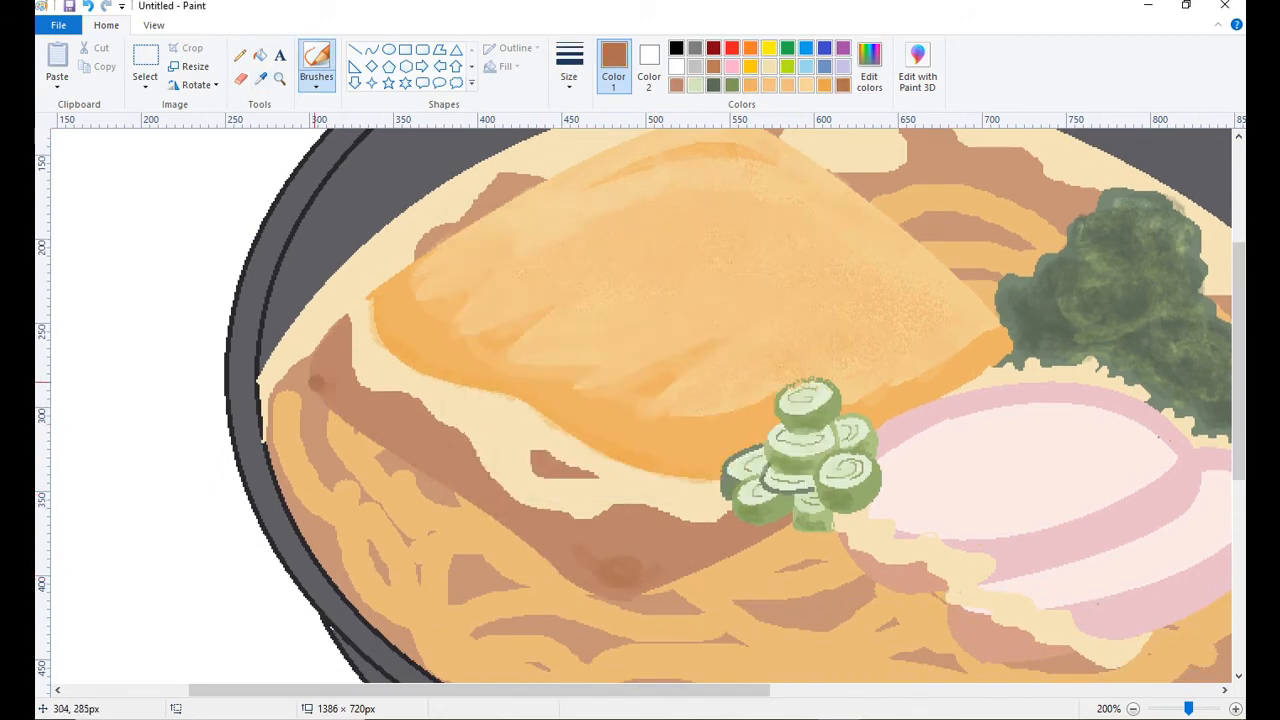
mouse_move(350, 405)
mouse_down()
mouse_move(500, 505)
mouse_move(650, 566)
mouse_move(368, 399)
mouse_move(691, 550)
mouse_move(745, 541)
mouse_up()
click(869, 66)
click(823, 340)
click(484, 485)
drag(326, 377, 342, 402)
key(ctrl+z)
Spray a grainy darker brown texture over the brown band below the fried topping with the Airbrush.
click(316, 84)
click(421, 115)
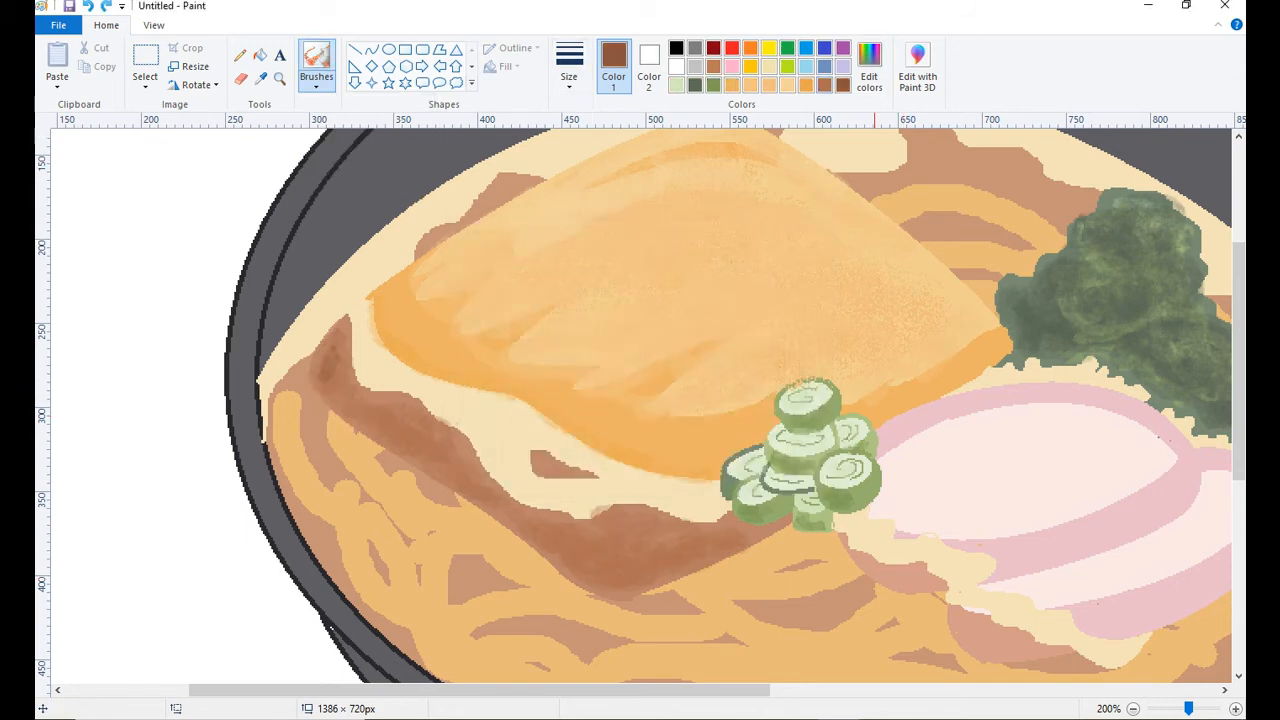
click(869, 66)
click(822, 329)
click(486, 477)
drag(331, 357, 338, 401)
key(ctrl+z)
click(569, 68)
click(602, 146)
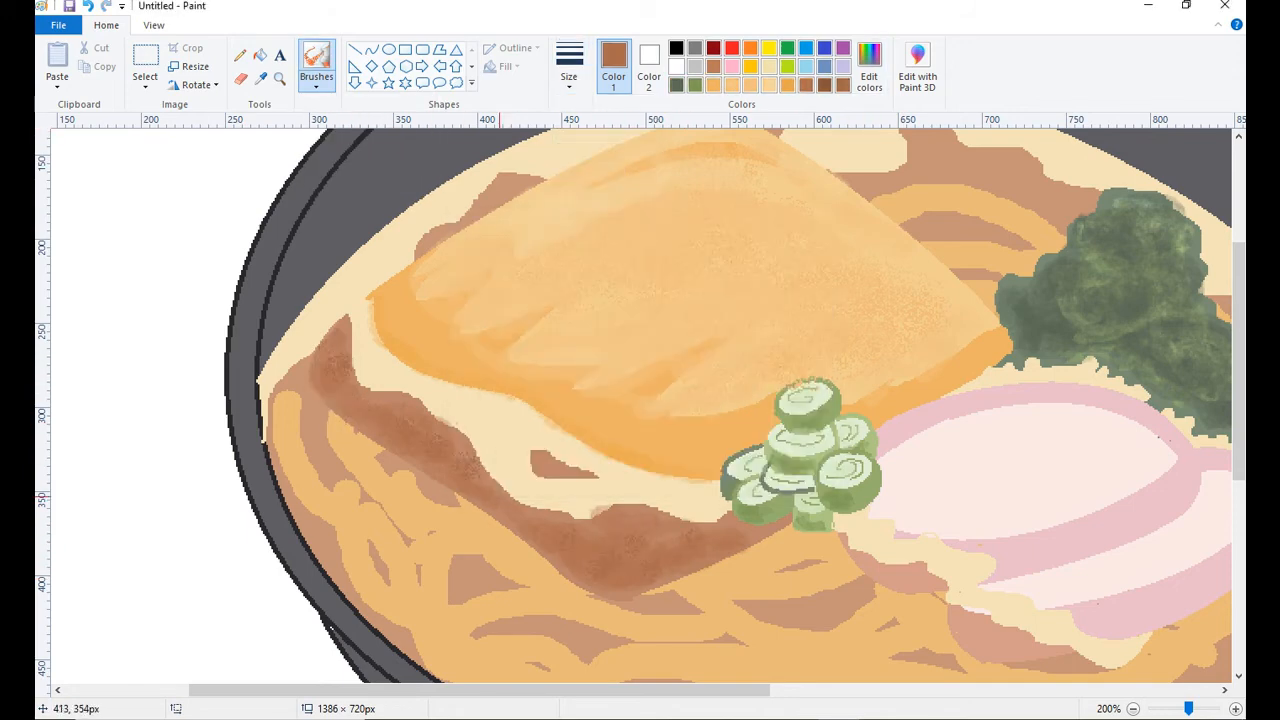
Fill the brown gaps between the noodles with a darker orange mixed from the noodle color, and undo the last fill.
click(280, 79)
right_click(640, 390)
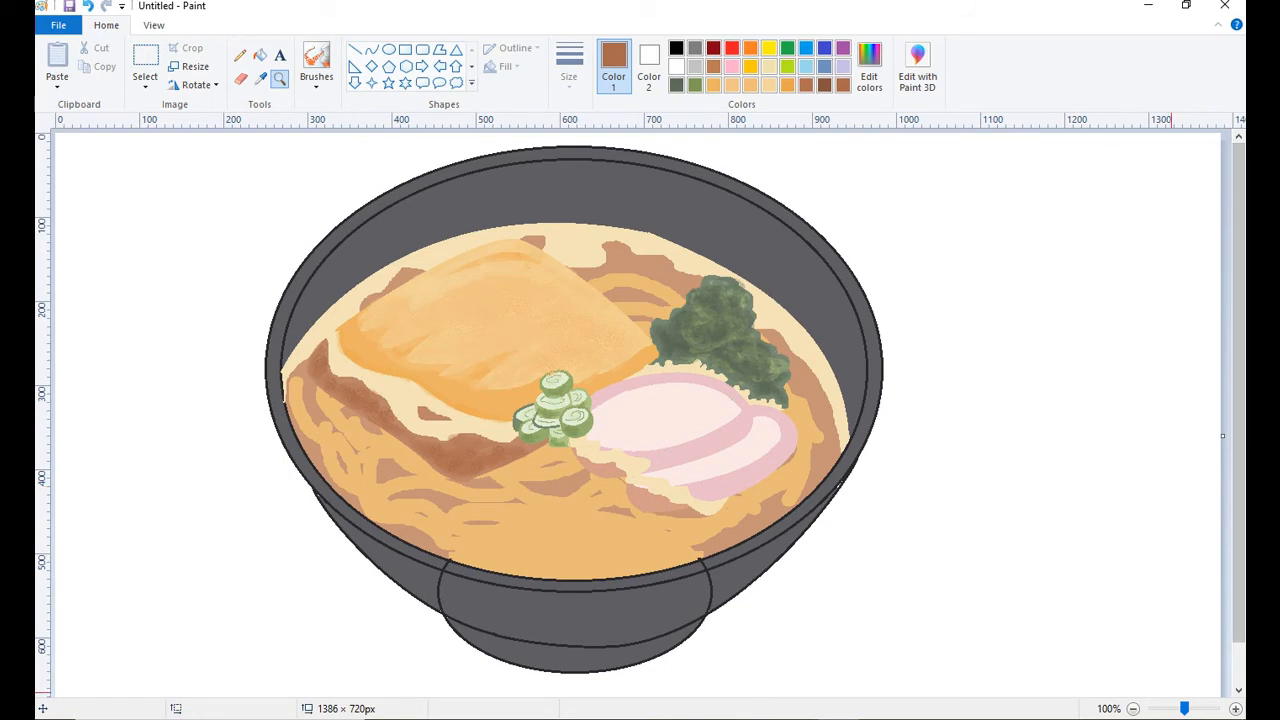
click(260, 79)
click(560, 530)
click(869, 66)
click(820, 306)
click(486, 477)
click(260, 55)
click(428, 496)
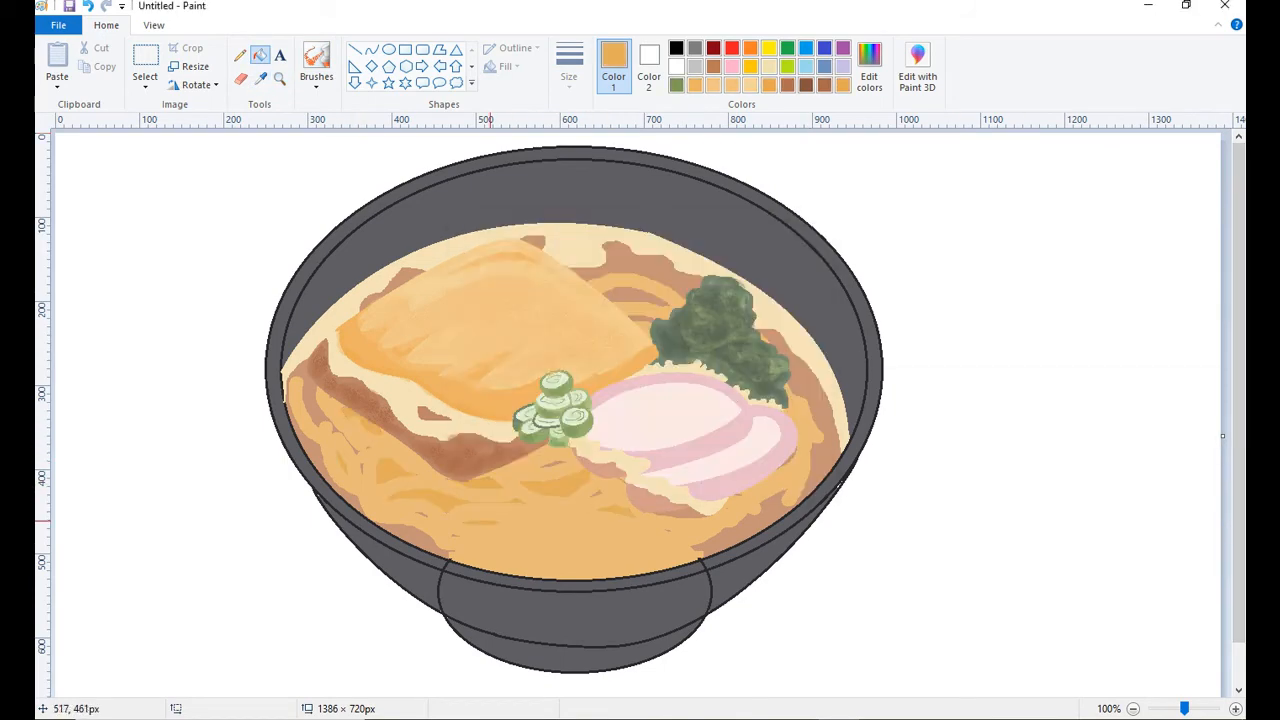
click(508, 538)
key(ctrl+z)
Replace the remaining brown around the noodles with the darker orange, using the color-replacing Eraser.
click(260, 79)
click(408, 536)
click(260, 79)
right_click(560, 485)
click(240, 79)
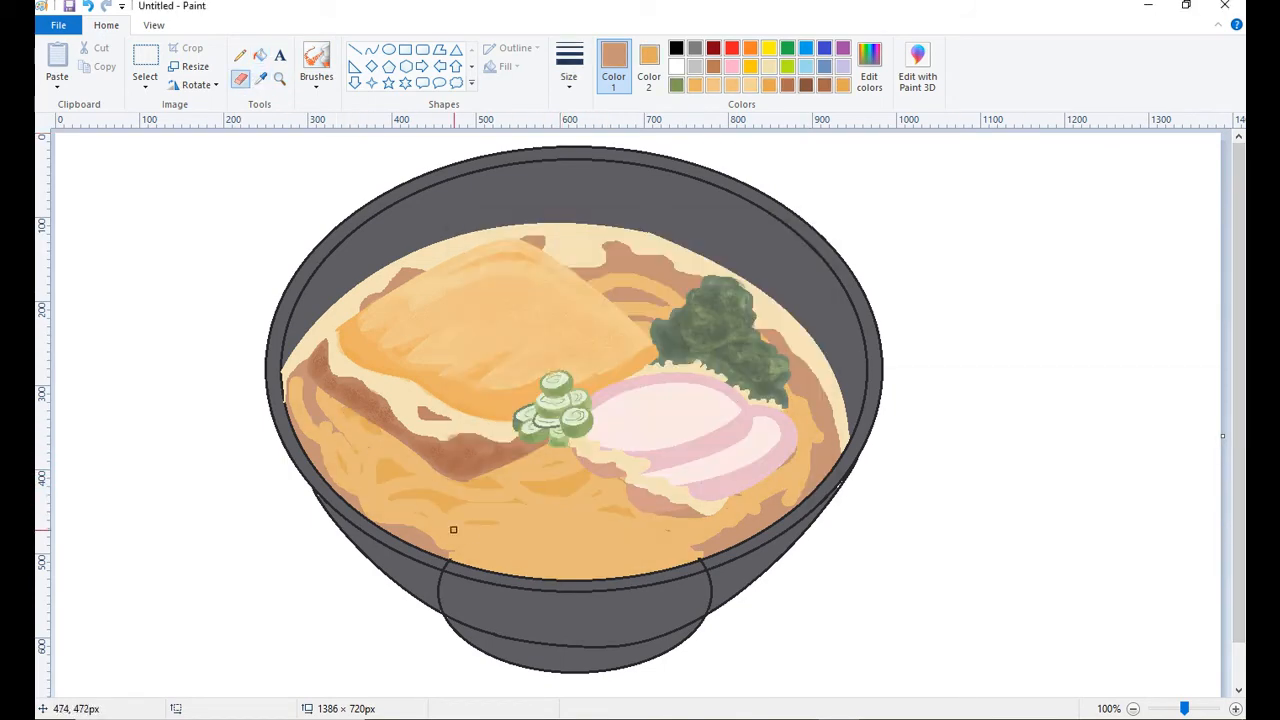
drag(695, 354, 659, 298)
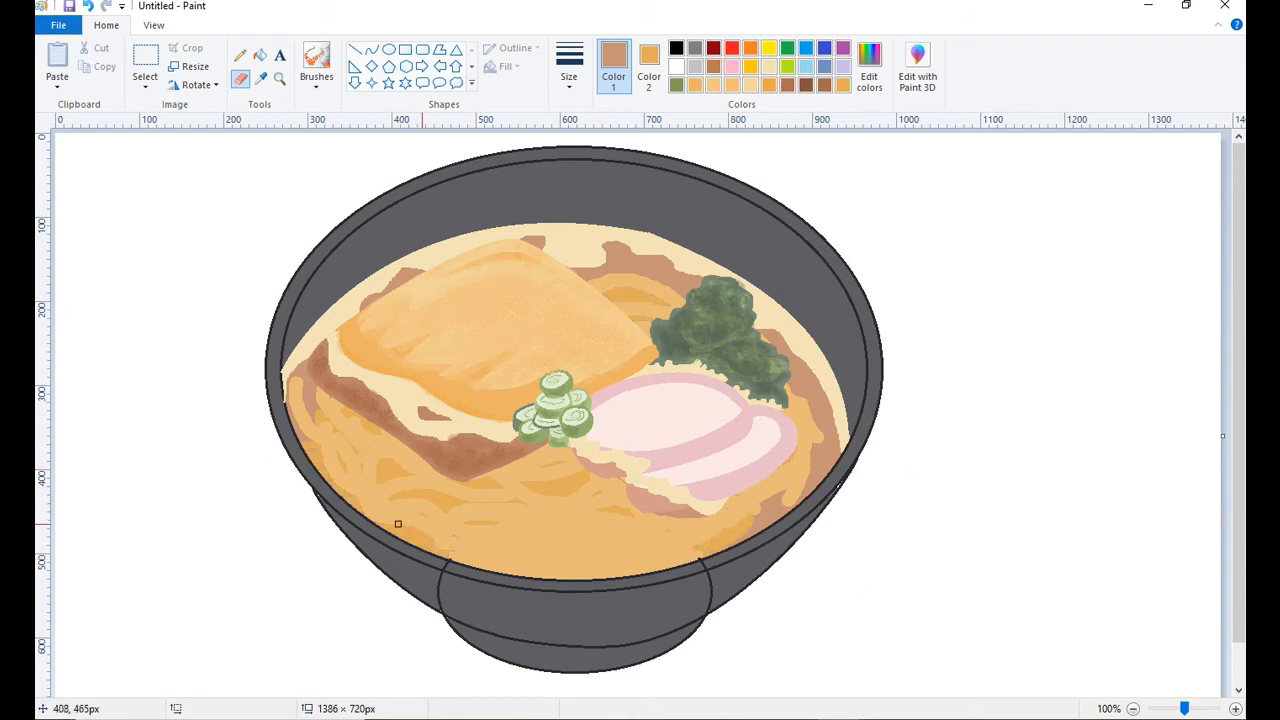
drag(816, 449, 813, 461)
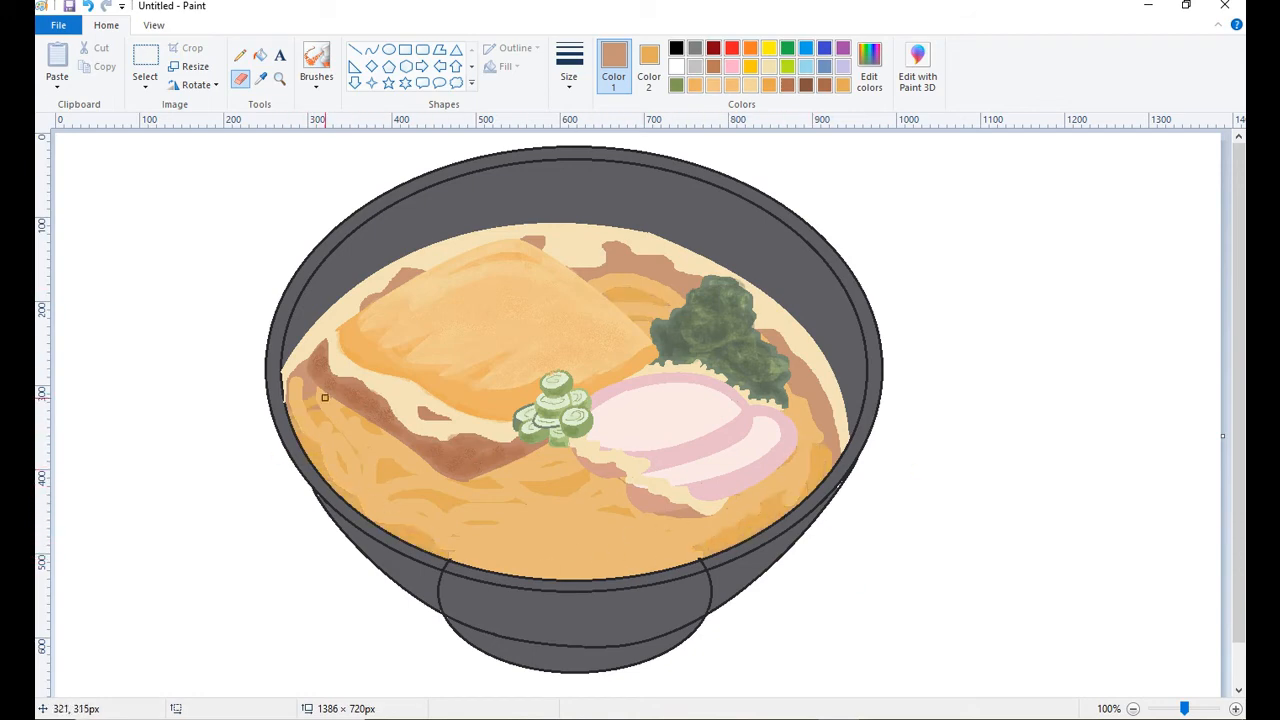
Break up the bowl's dark inner contour lines by replacing short sections with the bowl's grey.
click(261, 79)
click(386, 570)
click(261, 79)
right_click(424, 586)
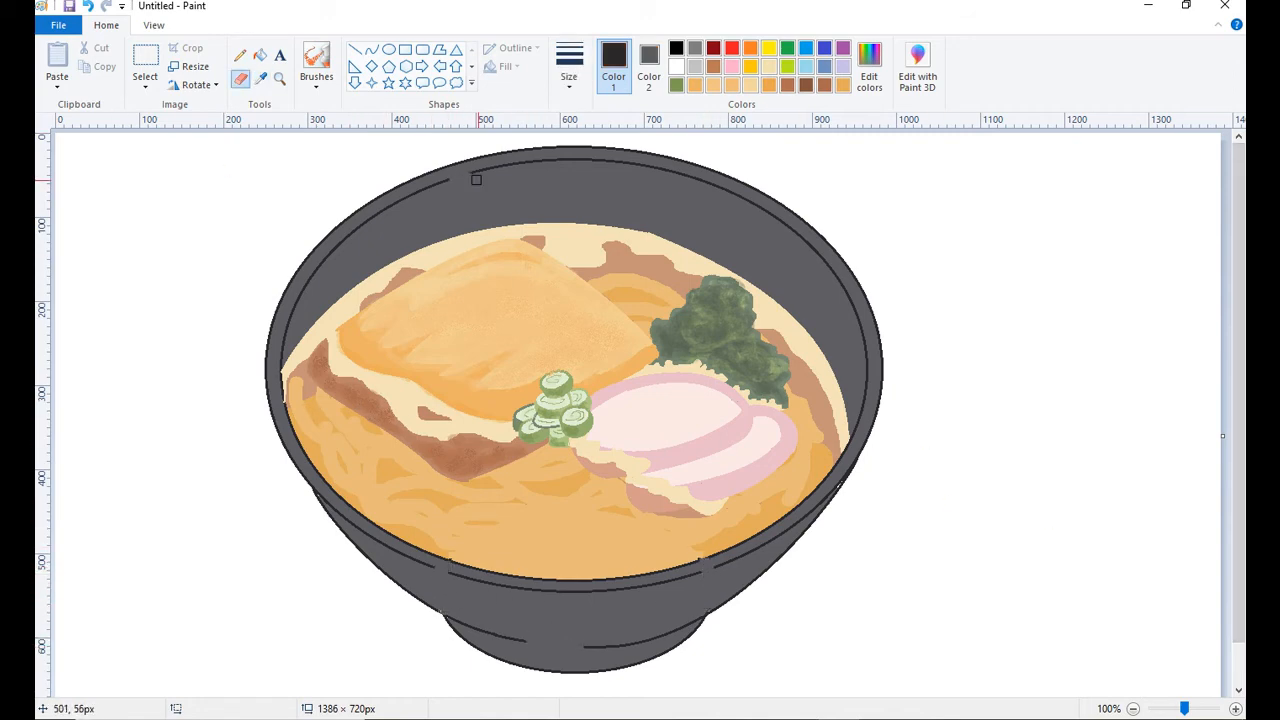
drag(476, 179, 323, 309)
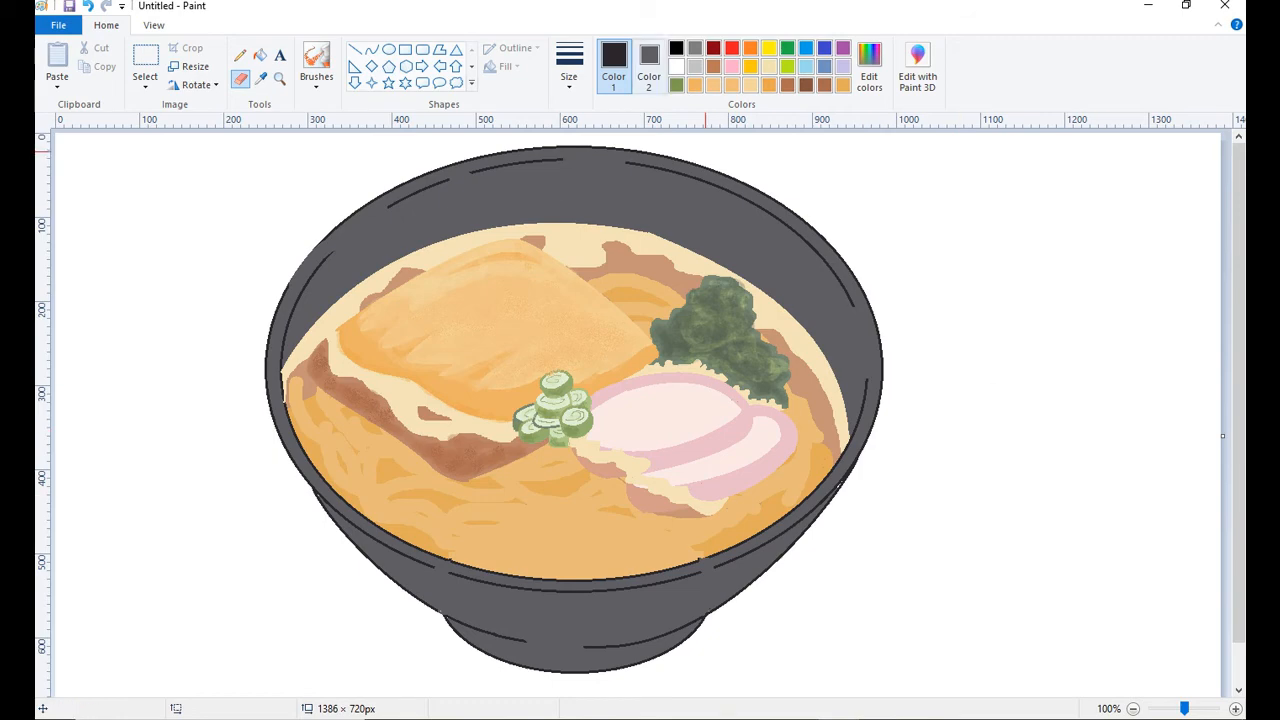
Reset the background color to white and draw dark brown curves outlining the left-centre noodles with the Curve tool.
click(649, 66)
click(676, 66)
click(614, 66)
click(261, 79)
click(545, 528)
click(869, 66)
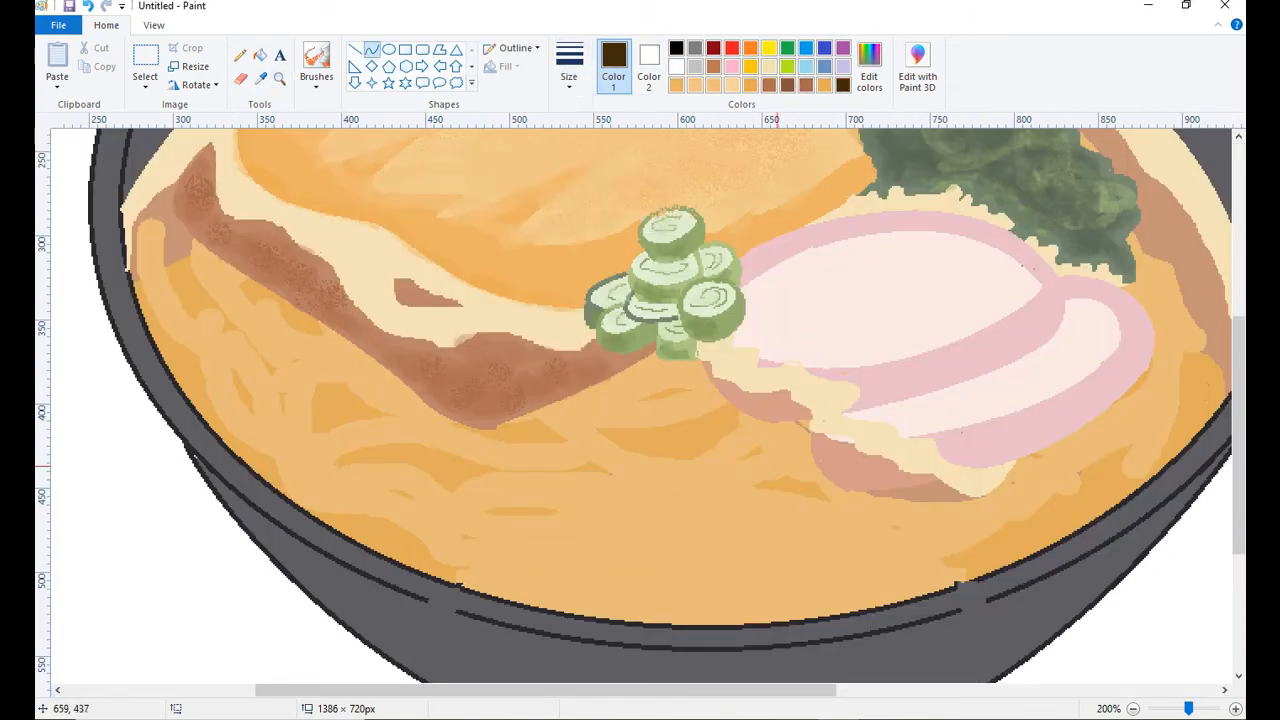
drag(334, 462, 490, 468)
drag(420, 458, 385, 442)
click(490, 468)
drag(490, 468, 590, 464)
drag(544, 468, 542, 477)
drag(284, 400, 322, 354)
mouse_move(303, 374)
mouse_down()
mouse_move(294, 366)
mouse_move(316, 389)
mouse_move(313, 410)
mouse_up()
drag(319, 382, 323, 374)
drag(312, 405, 387, 415)
drag(335, 418, 287, 498)
drag(287, 448, 383, 466)
click(315, 440)
drag(342, 450, 426, 473)
Draw dark brown curves outlining the central noodle strands below the green onions, undoing one stray curve.
drag(447, 497, 657, 512)
drag(568, 512, 727, 555)
drag(640, 535, 637, 552)
drag(656, 511, 802, 535)
key(ctrl+z)
drag(706, 521, 691, 534)
drag(574, 470, 696, 494)
drag(640, 483, 646, 471)
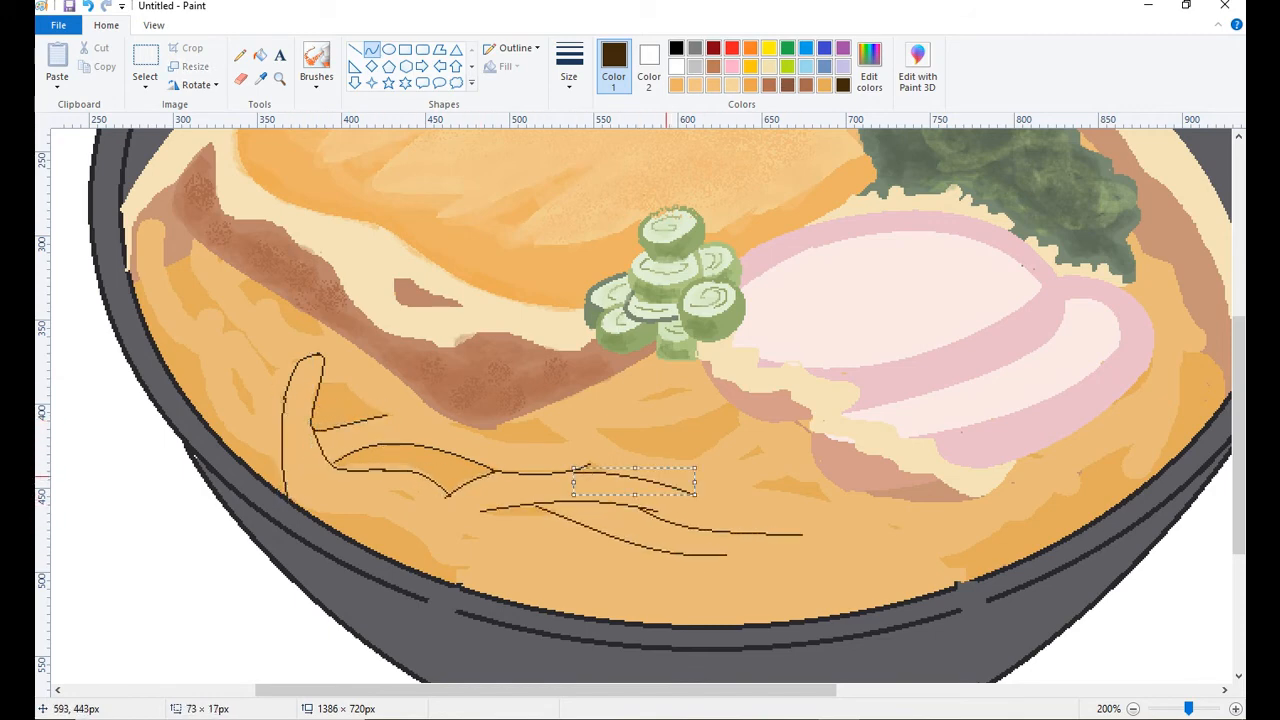
drag(534, 411, 667, 481)
drag(594, 444, 587, 465)
drag(587, 423, 738, 420)
drag(687, 448, 685, 468)
Outline the long noodle strands along the bowl's left rim with dark brown curves.
drag(163, 220, 204, 333)
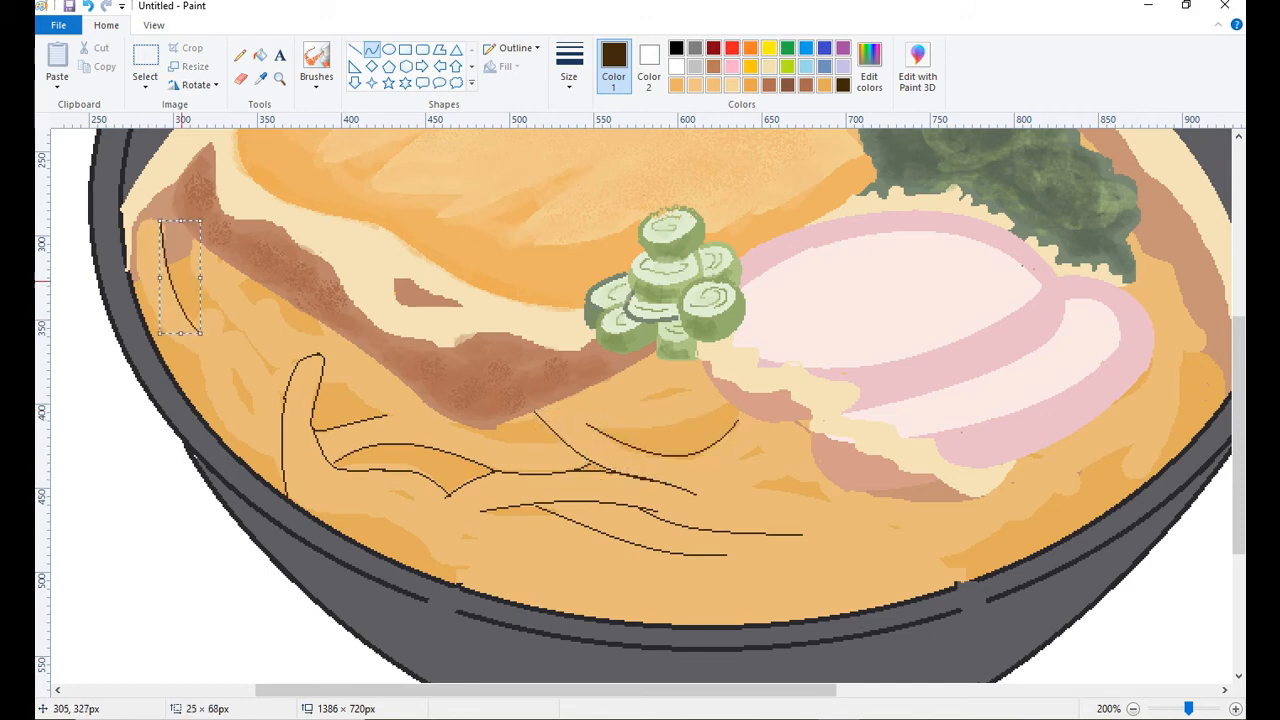
drag(182, 282, 170, 291)
drag(138, 270, 162, 220)
drag(146, 236, 128, 212)
drag(136, 268, 198, 356)
mouse_move(167, 312)
mouse_down()
mouse_move(154, 322)
mouse_move(283, 470)
mouse_move(286, 493)
mouse_up()
key(ctrl+z)
key(ctrl+y)
drag(247, 411, 216, 414)
drag(223, 332, 201, 328)
Close the tip of the left noodle strand and outline the strands just below the brown band with curves.
drag(212, 322, 213, 304)
drag(193, 240, 292, 373)
drag(242, 318, 222, 322)
drag(225, 262, 310, 354)
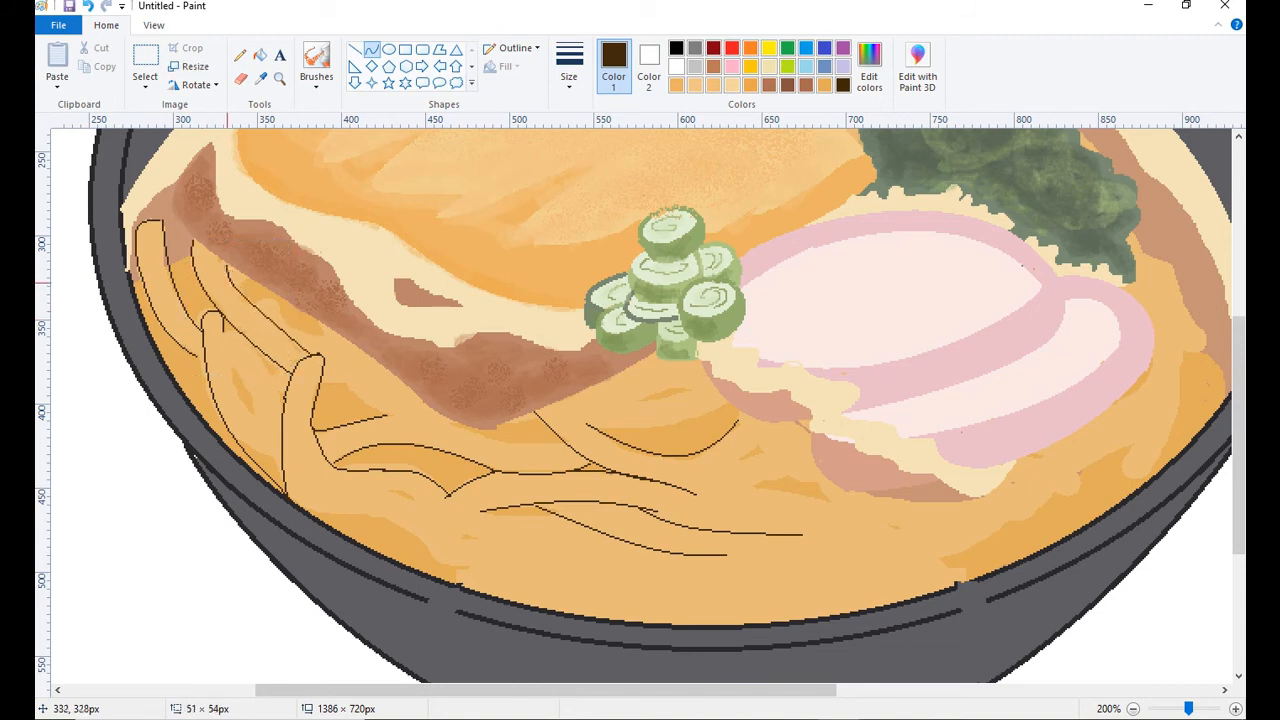
drag(265, 308, 251, 316)
drag(308, 354, 355, 347)
drag(328, 349, 325, 343)
drag(249, 295, 349, 338)
Brush soft orange shading along the outlined noodle strands, using a color mixed from the noodle orange.
click(280, 79)
right_click(898, 552)
drag(1239, 500, 1239, 457)
click(280, 79)
click(594, 468)
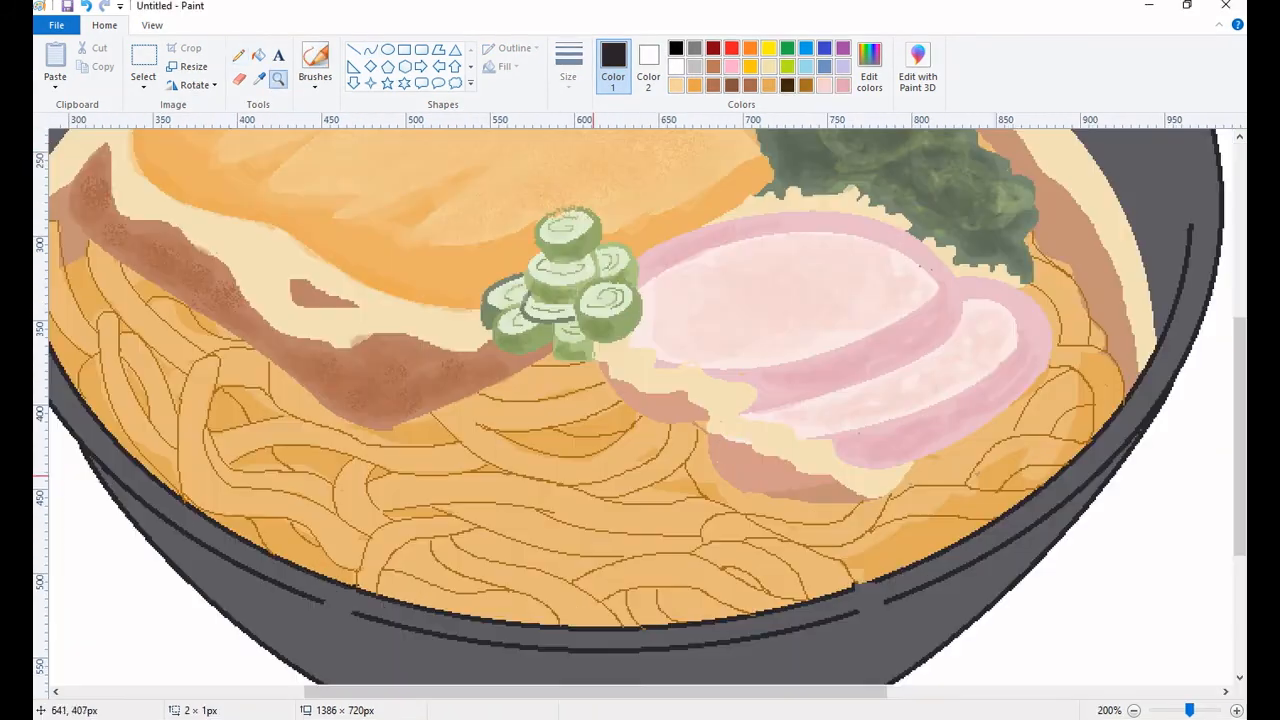
click(260, 79)
click(490, 440)
click(869, 67)
click(654, 289)
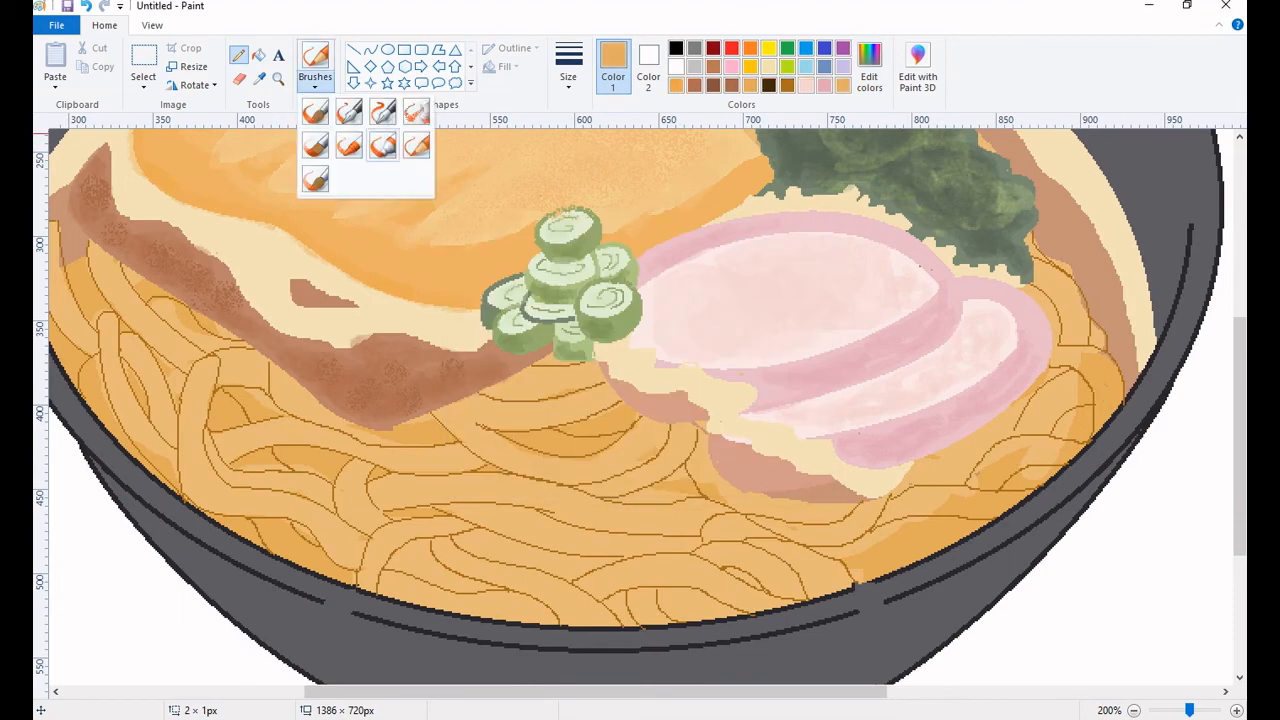
click(318, 118)
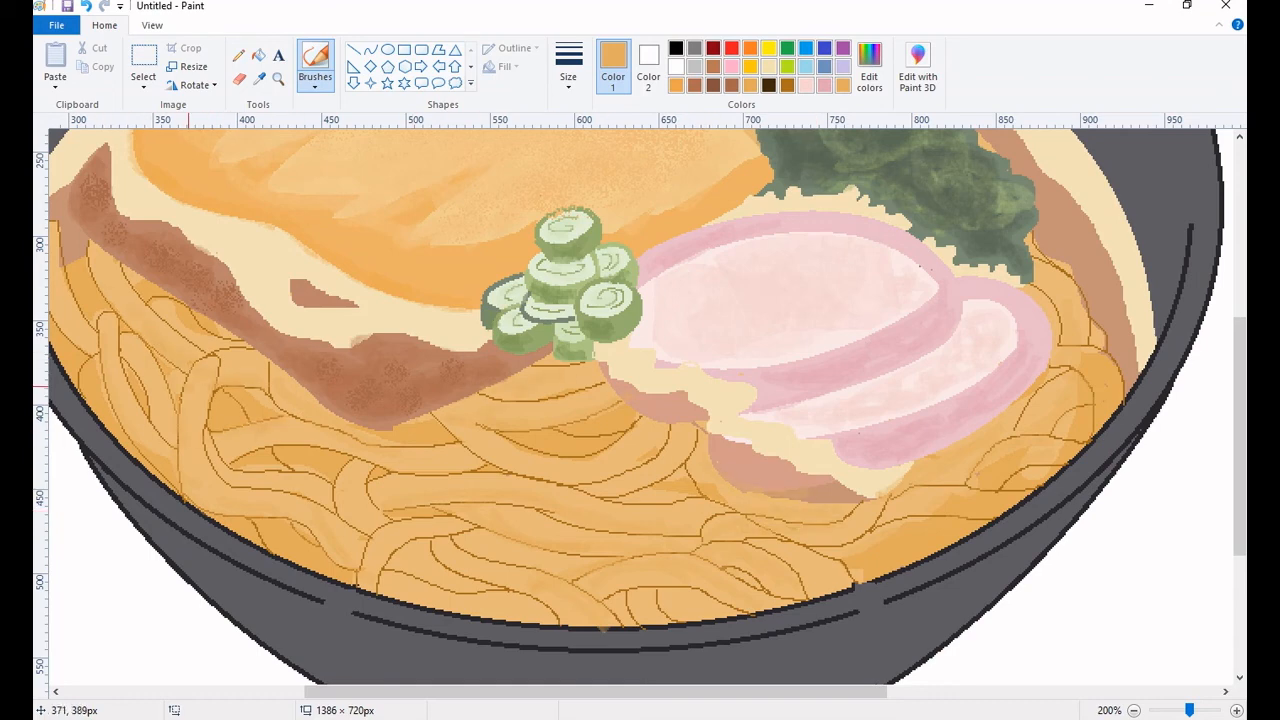
scroll(188, 385, left, 2)
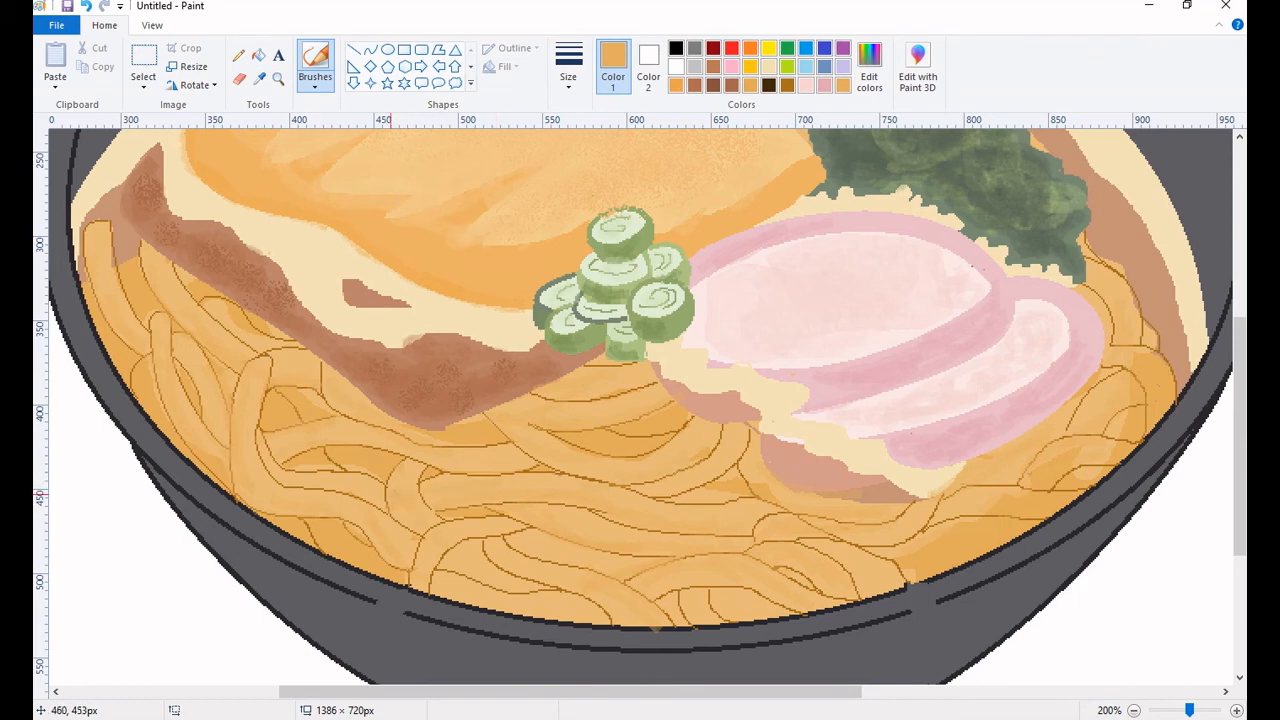
scroll(595, 465, up, 3)
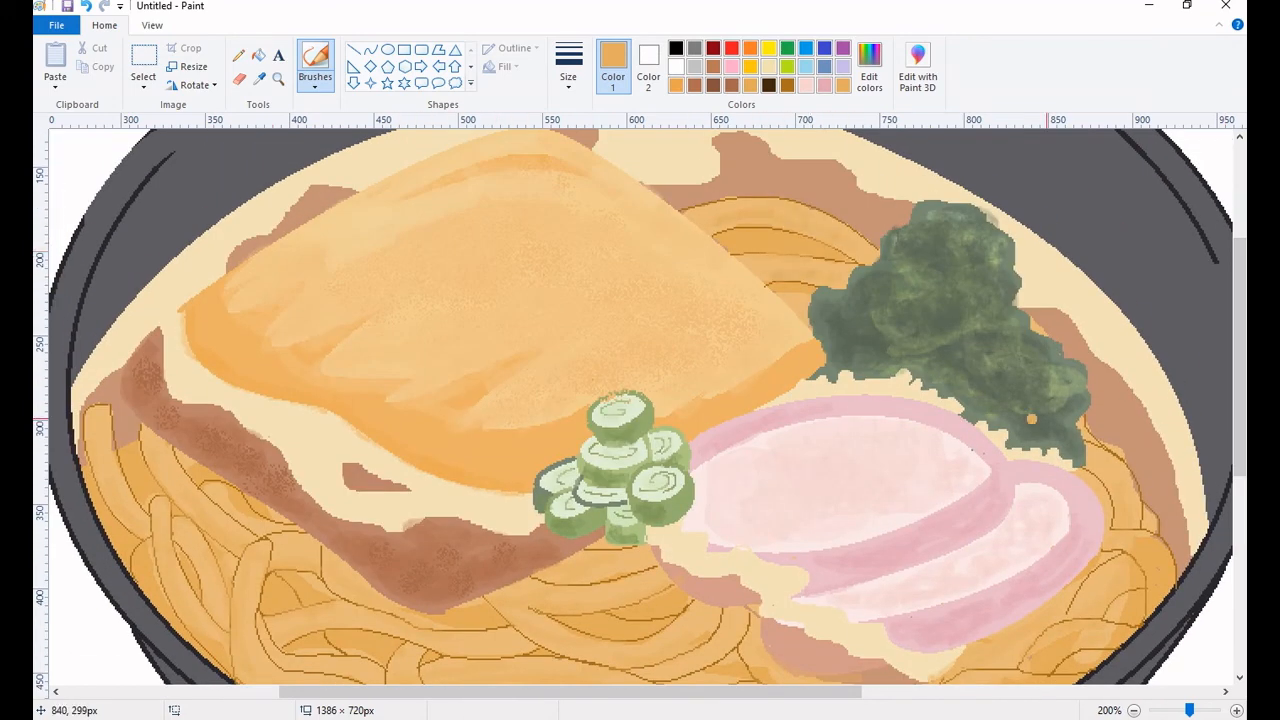
Deepen the noodle shading with a slightly darker orange, then sample the noodles' lighter orange.
click(869, 67)
drag(820, 306, 820, 314)
click(485, 478)
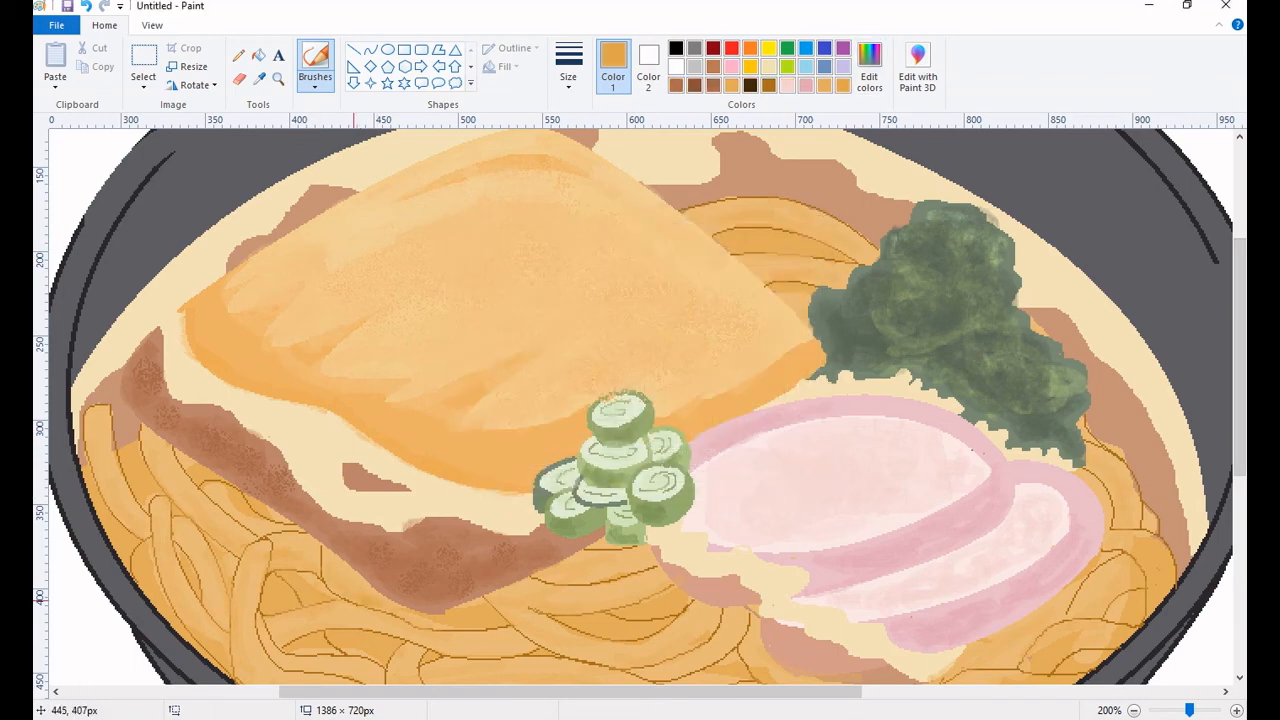
scroll(140, 510, down, 1)
click(757, 523)
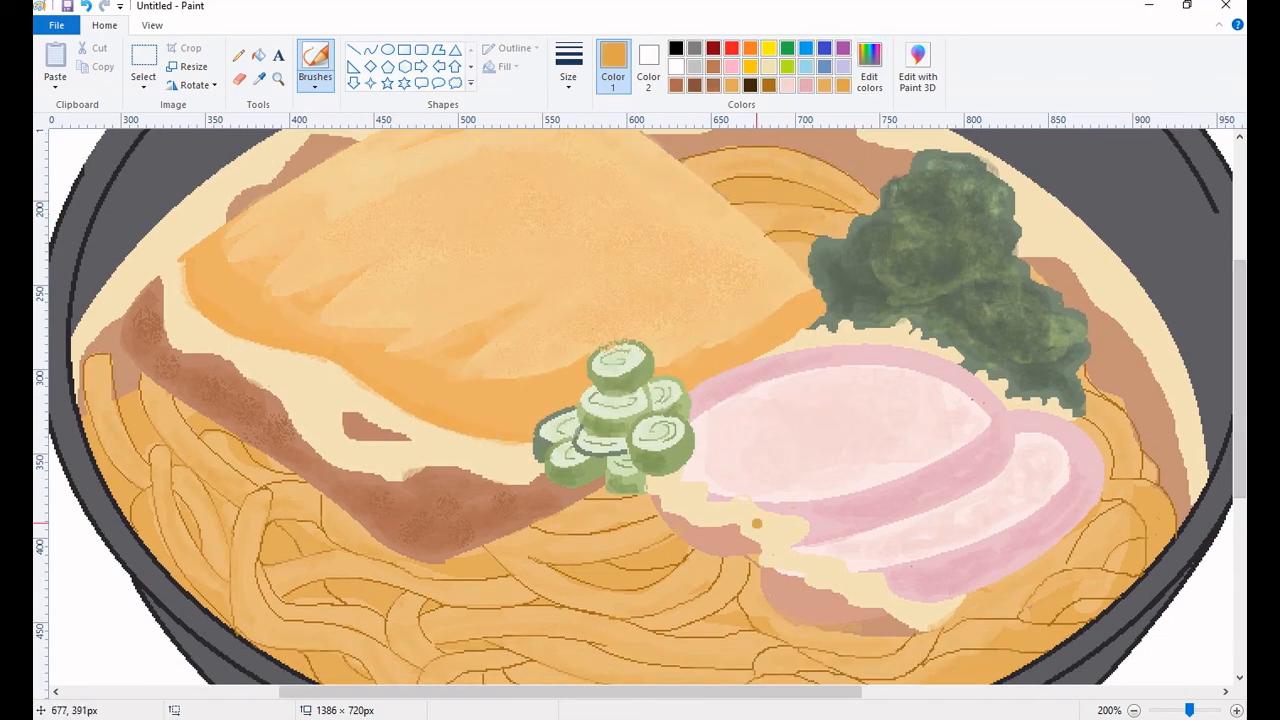
scroll(697, 660, down, 2)
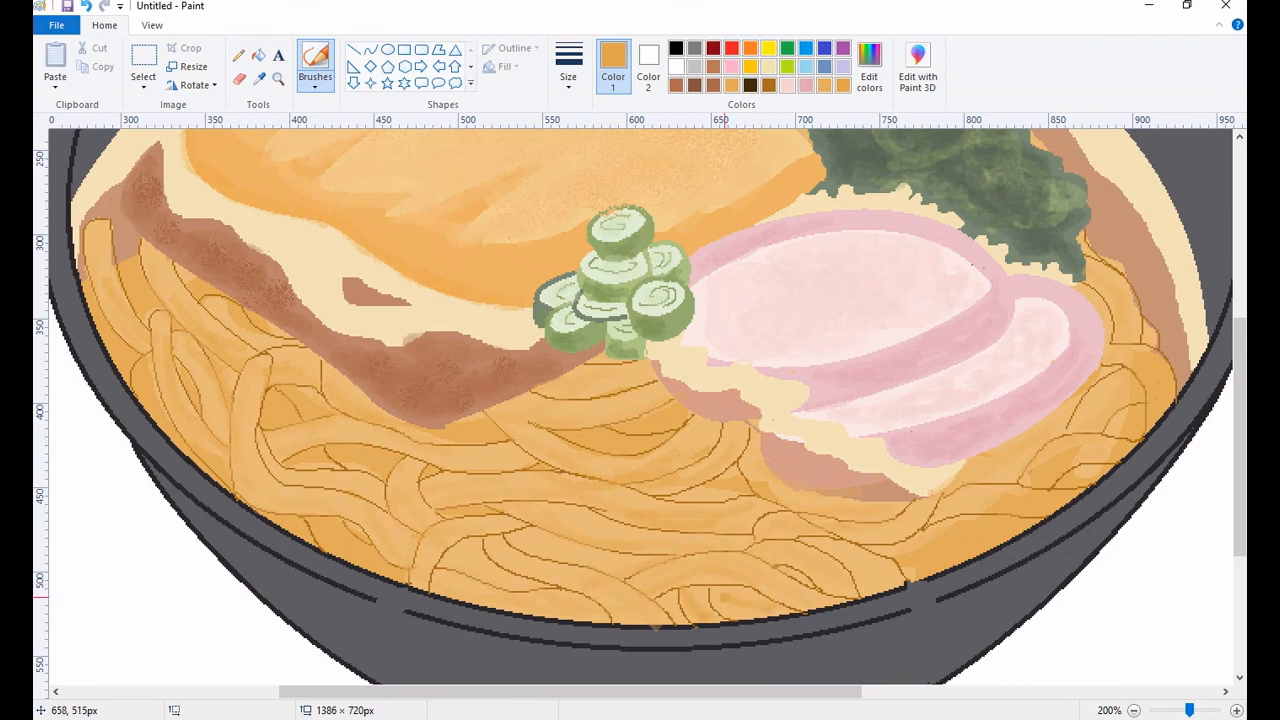
drag(540, 541, 507, 519)
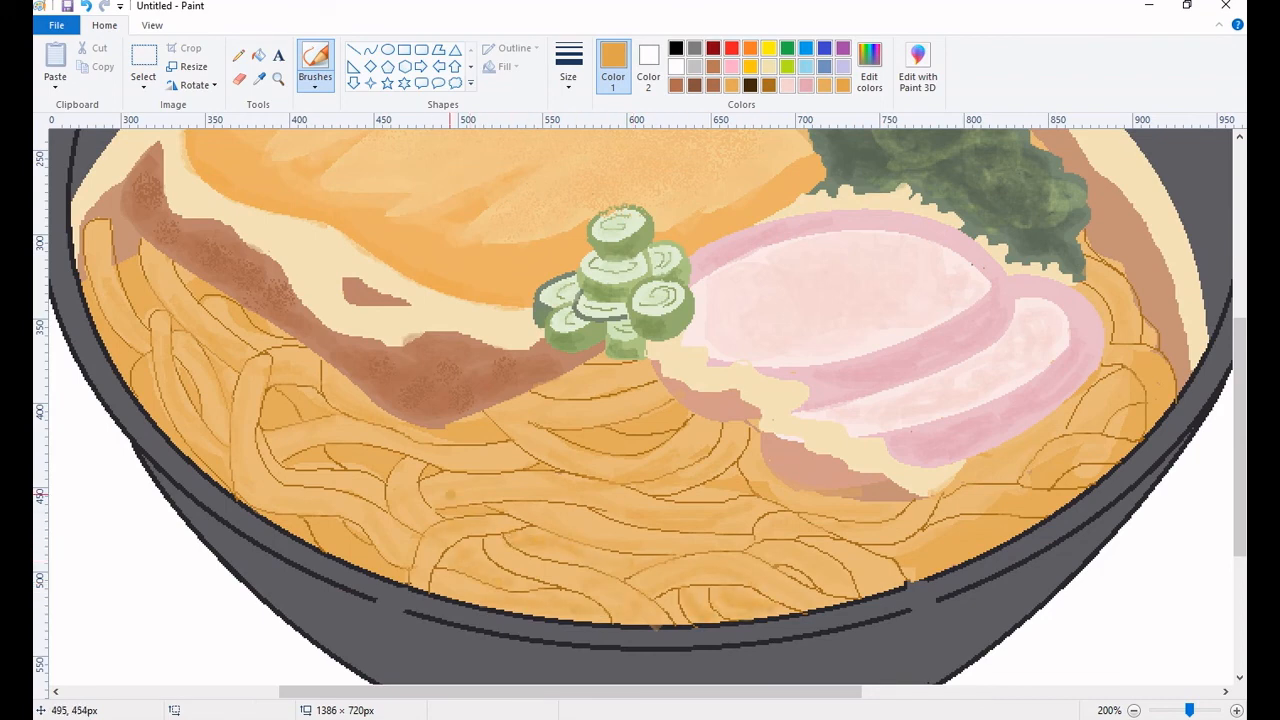
click(260, 79)
click(440, 488)
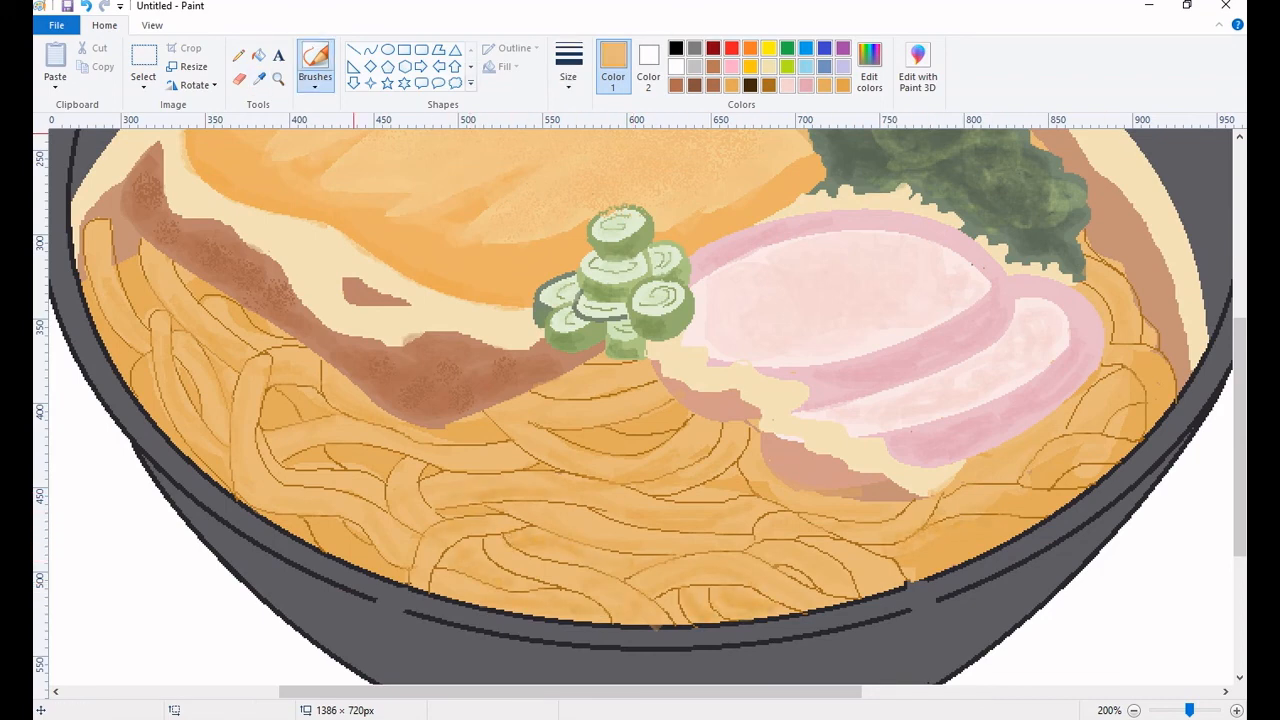
Try outline curves by the lower right noodles, and draw a thin golden-brown curve above the leftmost strands.
click(750, 85)
click(371, 49)
mouse_move(898, 576)
mouse_down()
mouse_move(973, 546)
mouse_move(943, 552)
mouse_up()
key(ctrl+z)
click(768, 85)
click(569, 67)
click(607, 118)
key(ctrl+z)
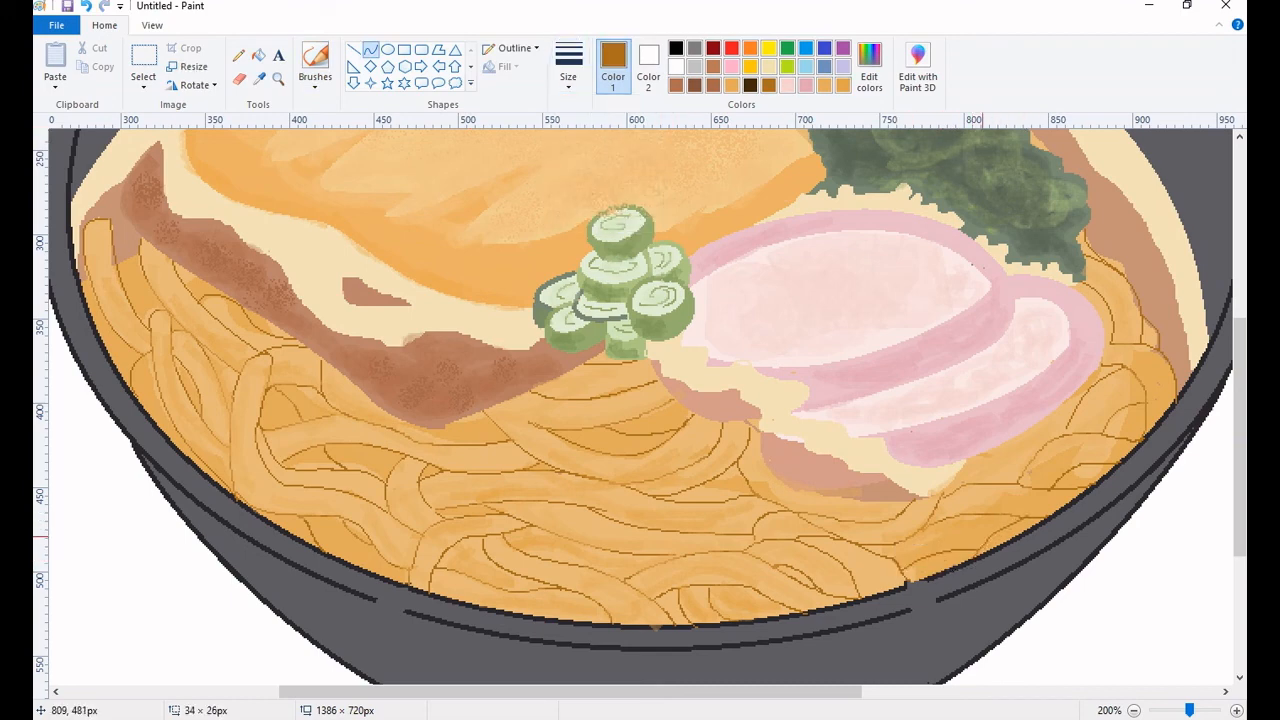
mouse_move(83, 280)
mouse_down()
mouse_move(91, 304)
mouse_move(139, 252)
mouse_up()
Mix a lighter grey from the bowl's base color.
click(278, 79)
right_click(560, 324)
drag(1240, 490, 1240, 446)
click(260, 79)
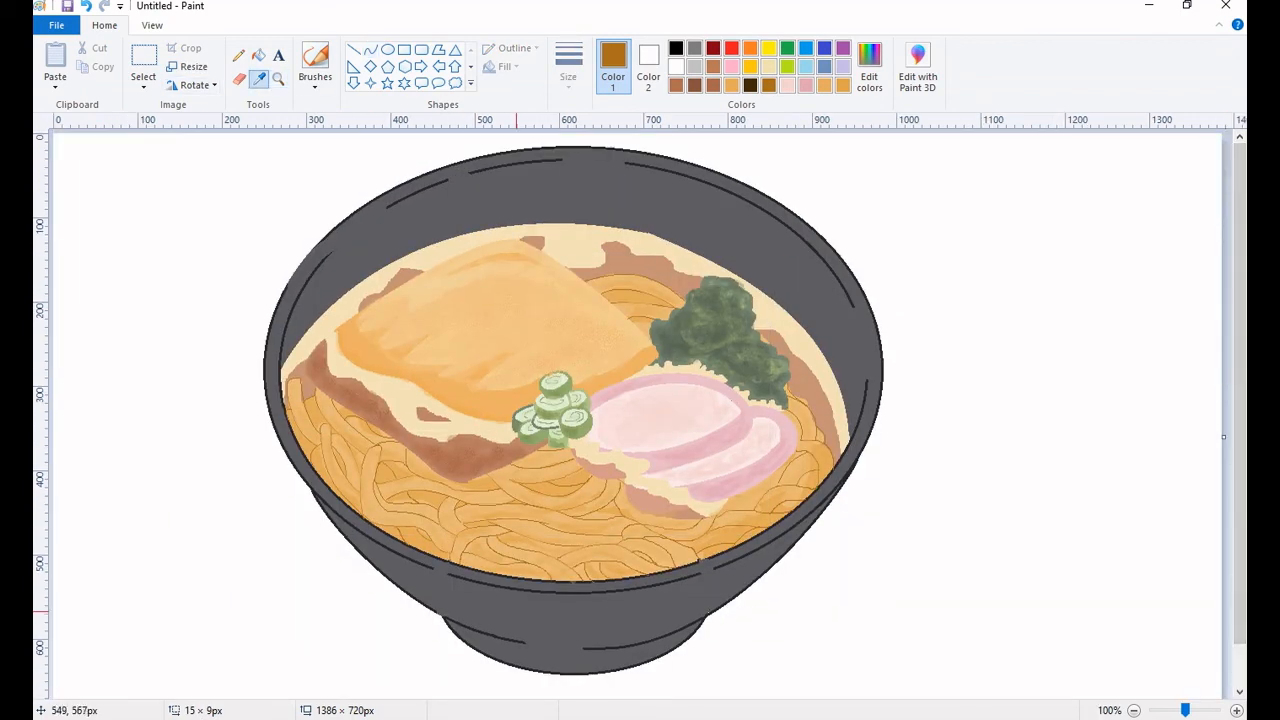
click(518, 612)
click(869, 67)
drag(820, 346, 820, 327)
click(484, 479)
Brush lighter grey highlights on the upper left of the bowl's inner wall with the thickest brush size.
click(315, 57)
click(569, 67)
click(607, 180)
drag(391, 229, 426, 208)
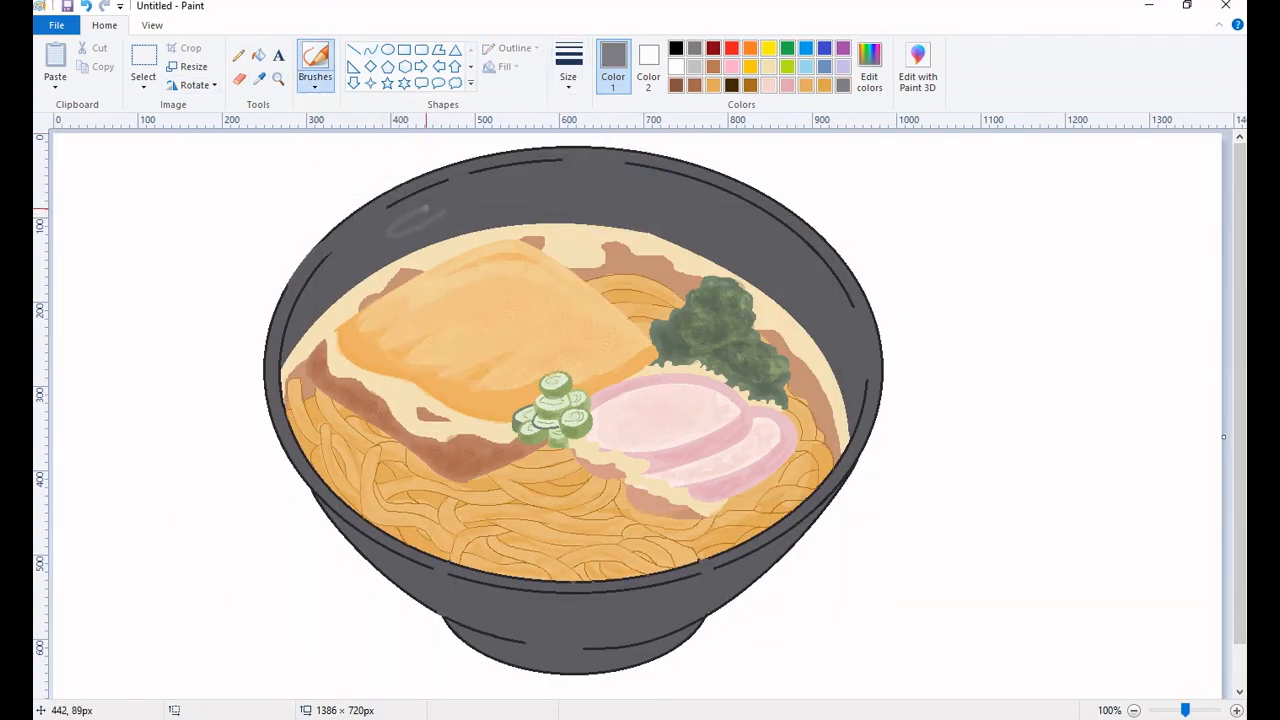
key(ctrl+z)
click(569, 67)
click(607, 214)
drag(327, 262, 374, 226)
drag(446, 182, 419, 229)
mouse_move(455, 203)
mouse_down()
mouse_move(471, 188)
mouse_move(624, 186)
mouse_up()
drag(551, 201, 635, 211)
Brush lighter grey highlights across the bowl's outer wall, and undo the last three strokes.
mouse_move(432, 574)
mouse_down()
mouse_move(503, 594)
mouse_move(512, 610)
mouse_up()
mouse_move(372, 543)
mouse_down()
mouse_move(398, 578)
mouse_move(535, 638)
mouse_up()
drag(502, 610, 684, 632)
drag(742, 568, 650, 608)
key(ctrl+z)
key(ctrl+z)
key(ctrl+z)
key(ctrl+z)
key(ctrl+z)
key(ctrl+z)
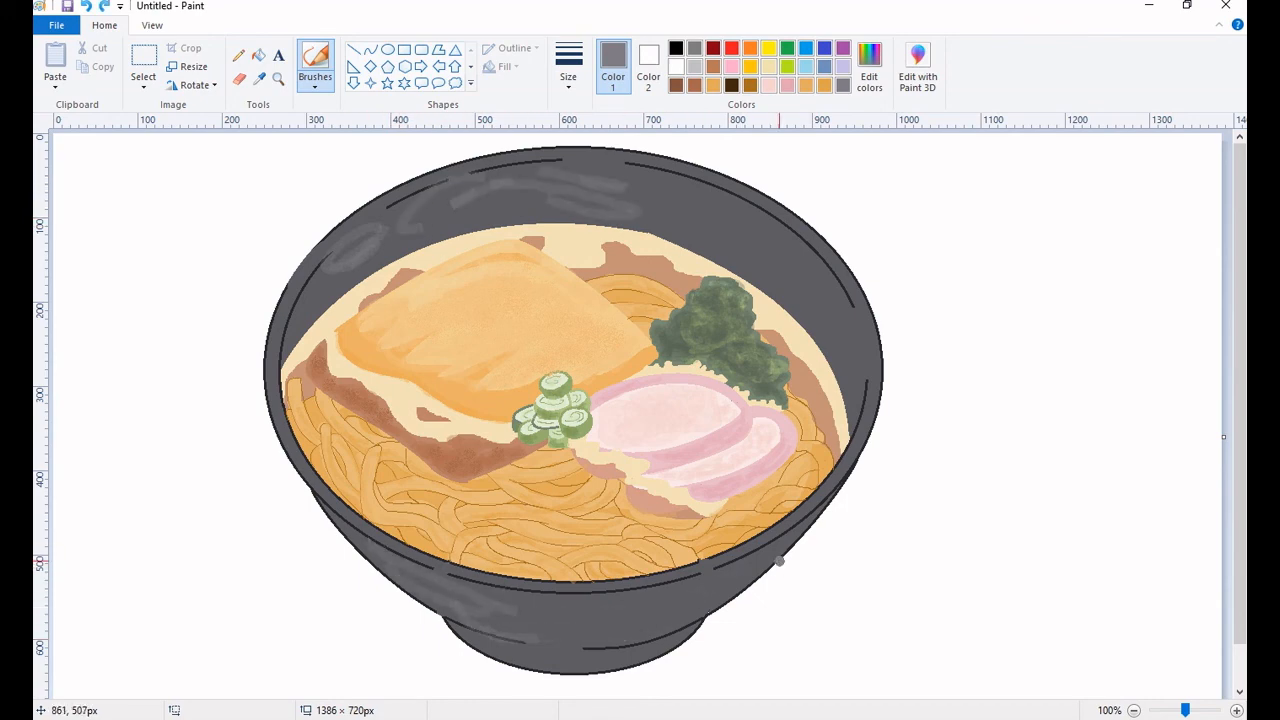
Brush lighter grey highlights across the bowl's outer wall and the left part of its base.
drag(790, 540, 644, 594)
drag(762, 572, 654, 613)
drag(510, 604, 381, 561)
drag(327, 511, 466, 607)
drag(516, 605, 548, 655)
Extend the lighter grey brush highlights around the bowl's inner wall, from the upper left edge to the right.
drag(625, 181, 766, 245)
drag(564, 179, 486, 180)
mouse_move(340, 276)
mouse_down()
mouse_move(306, 313)
mouse_move(354, 248)
mouse_up()
mouse_move(776, 240)
mouse_down()
mouse_move(848, 314)
mouse_move(612, 195)
mouse_up()
Spray lighter grey speckles over the bowl's inner and outer walls with the Airbrush.
click(315, 82)
click(419, 111)
drag(384, 251, 399, 238)
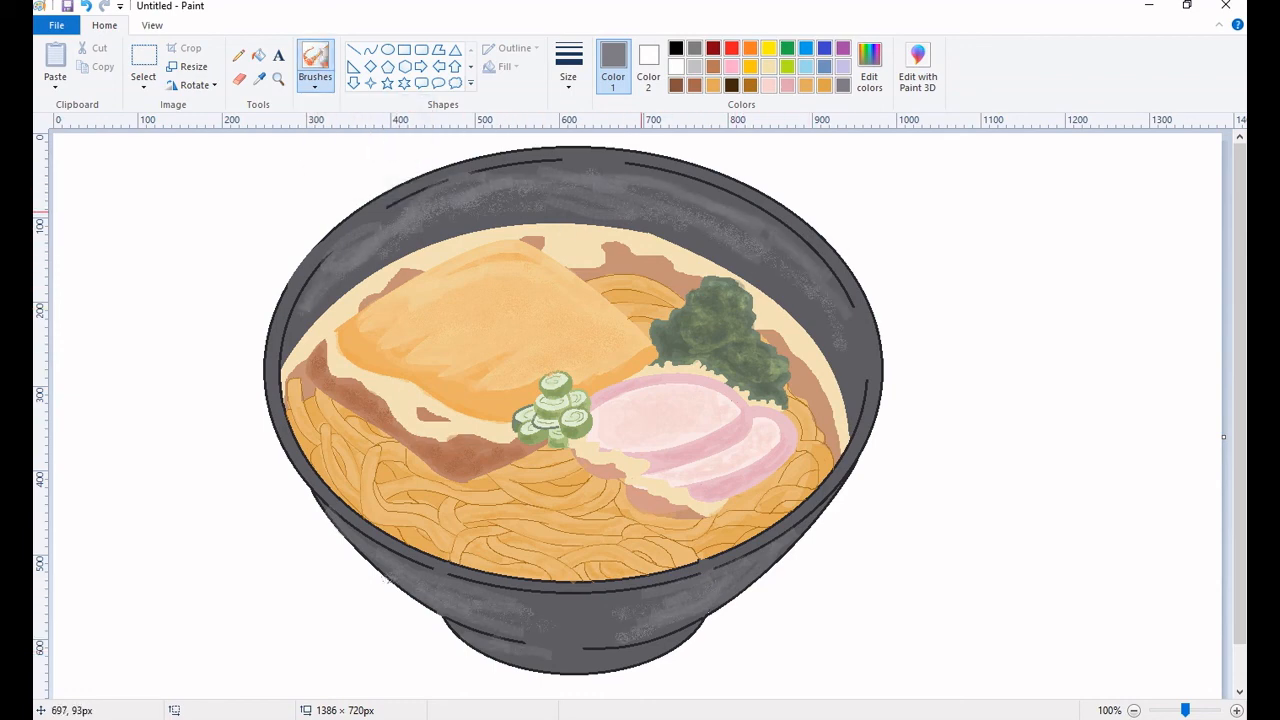
click(412, 237)
Soften the highlights on the bowl's inner wall, outer wall and base by brushing over them with slightly darker greys.
click(315, 82)
click(317, 180)
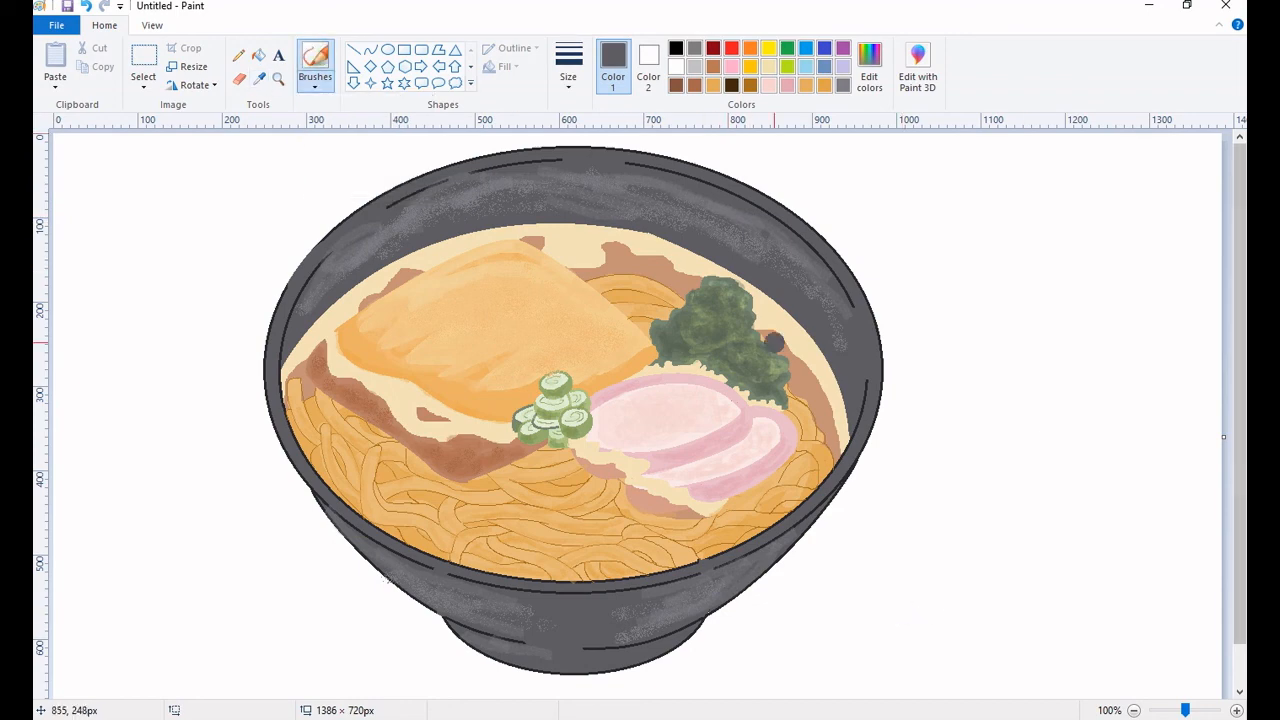
mouse_move(336, 266)
mouse_down()
mouse_move(501, 200)
mouse_move(566, 204)
mouse_move(823, 312)
mouse_up()
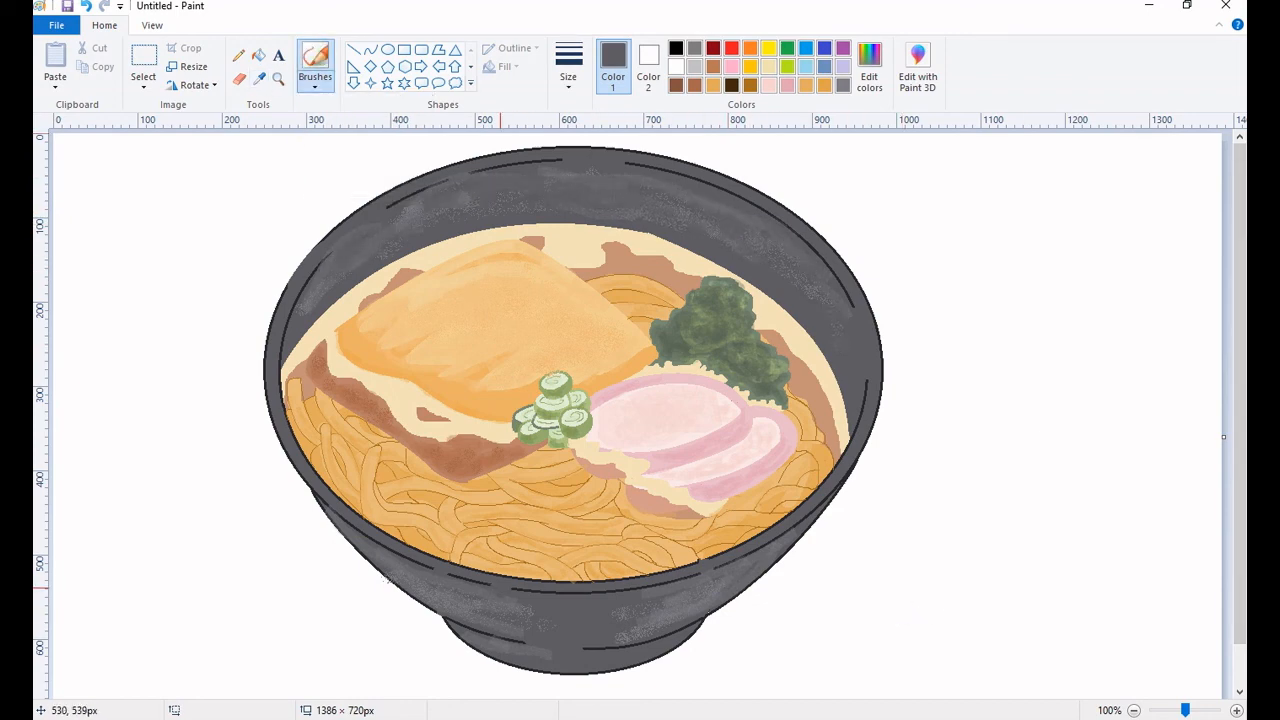
click(869, 70)
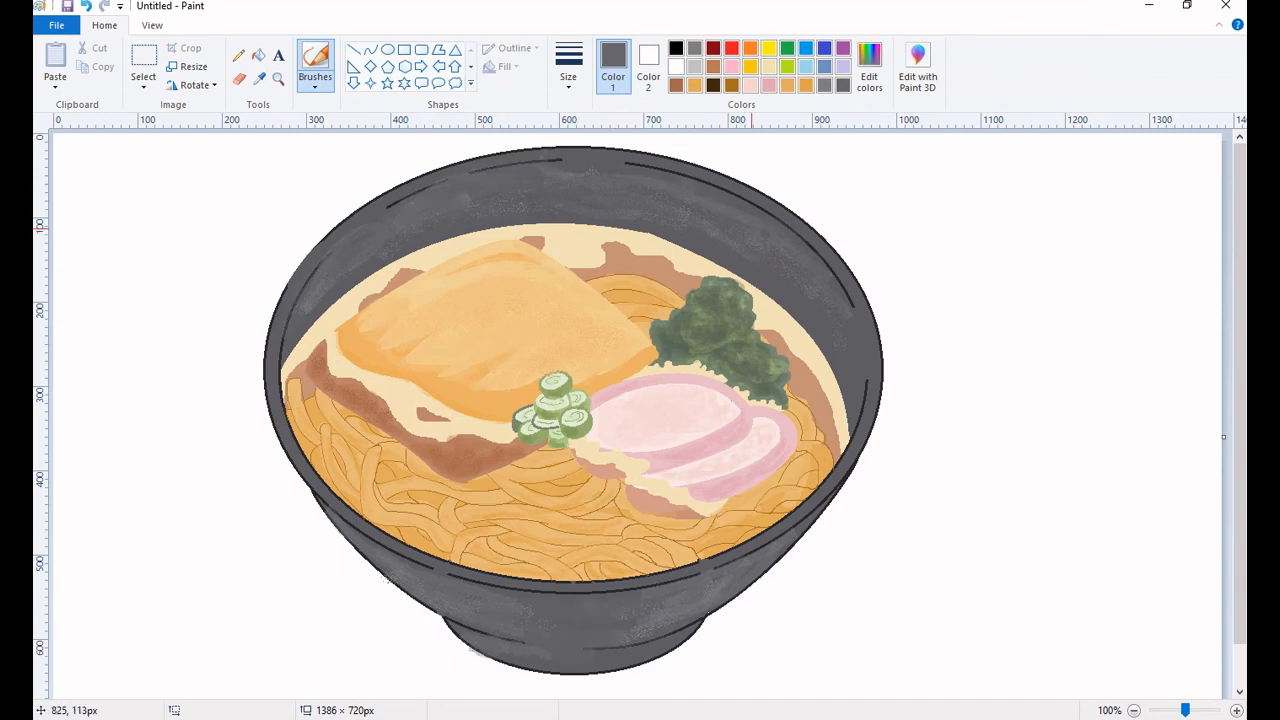
Sample an orange from the fried topping and brush it over the topping's surface.
click(259, 78)
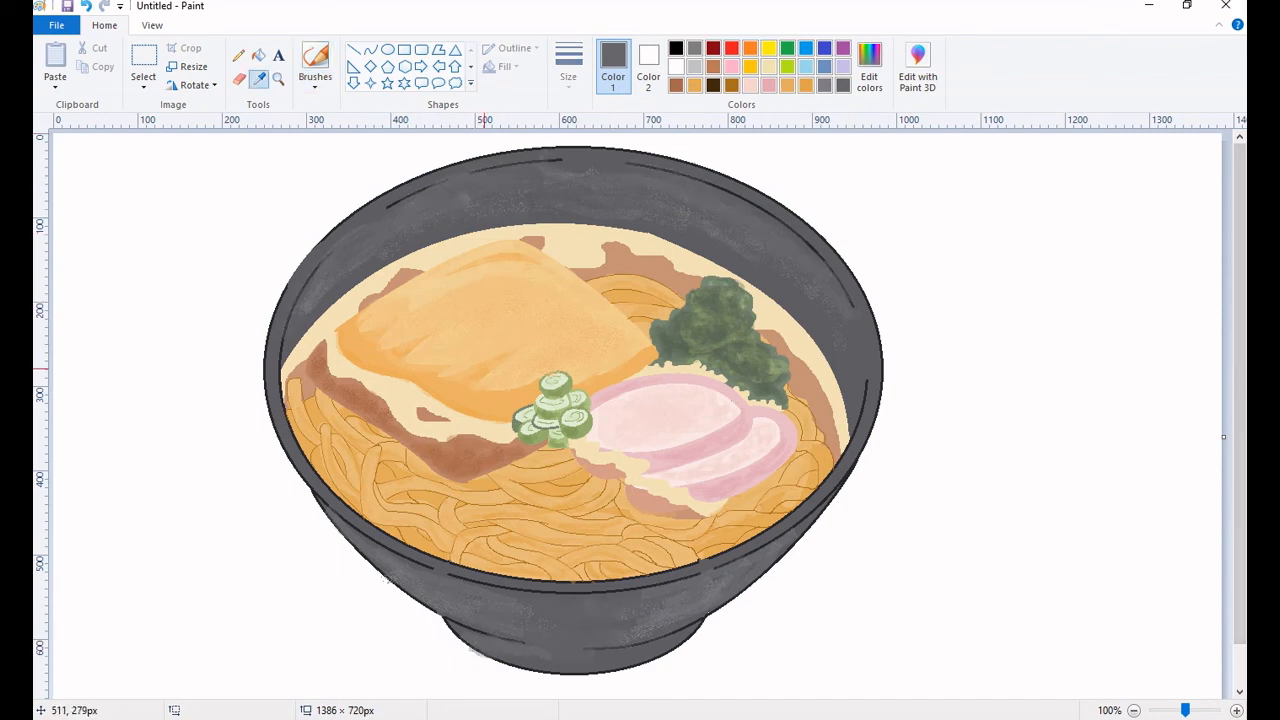
click(484, 369)
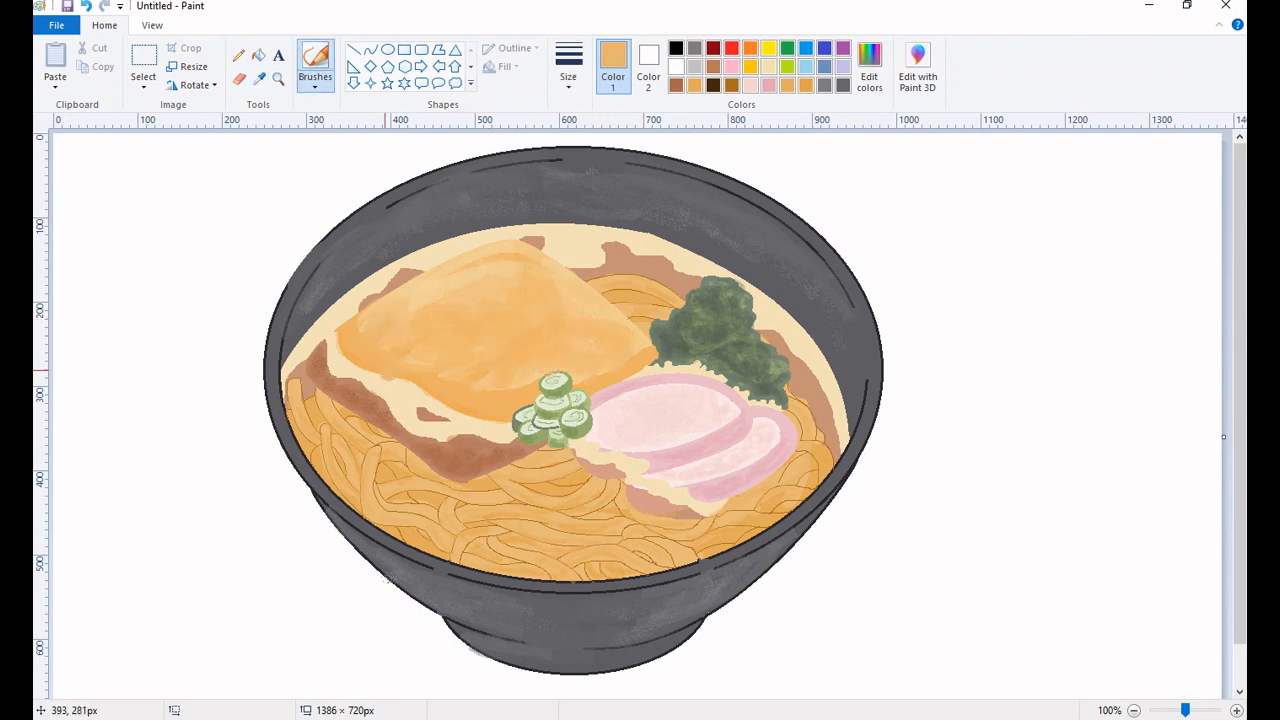
drag(419, 308, 444, 284)
click(869, 68)
drag(820, 297, 820, 291)
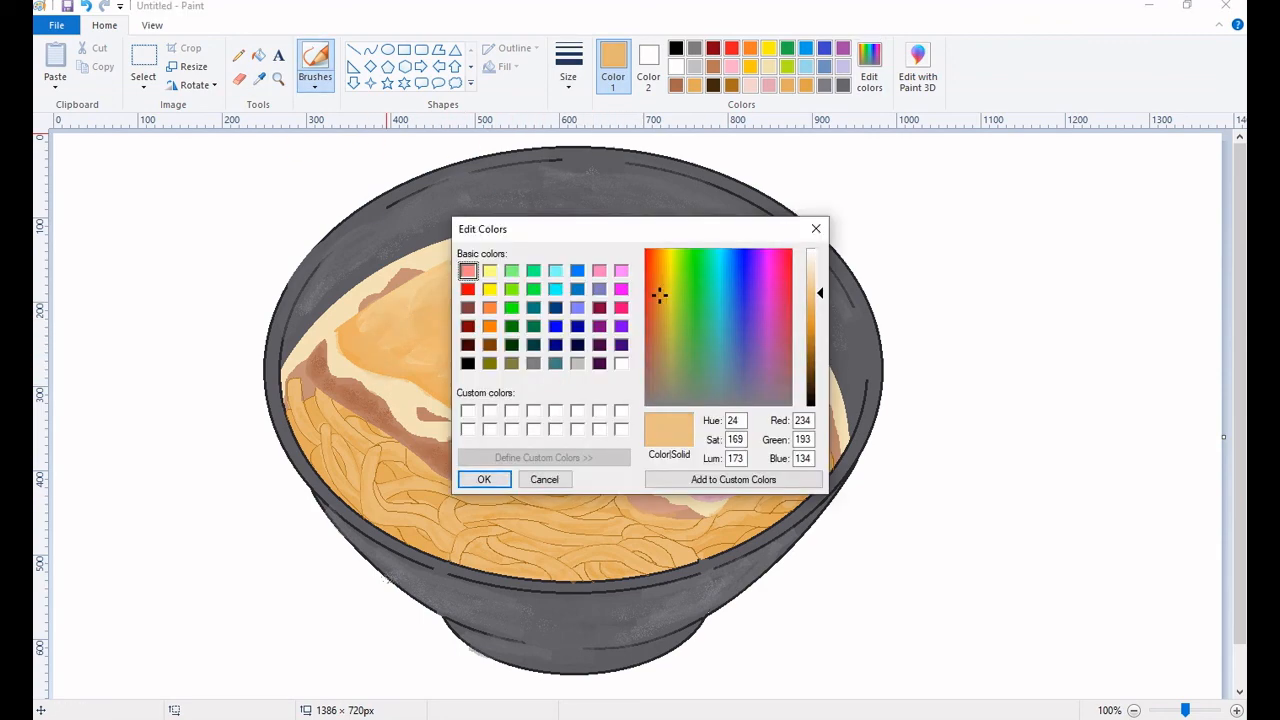
click(472, 325)
click(817, 229)
Sample the fried topping's color, mix a lighter orange from it, and brush soft highlights over the topping.
click(259, 78)
click(440, 277)
click(869, 68)
click(484, 478)
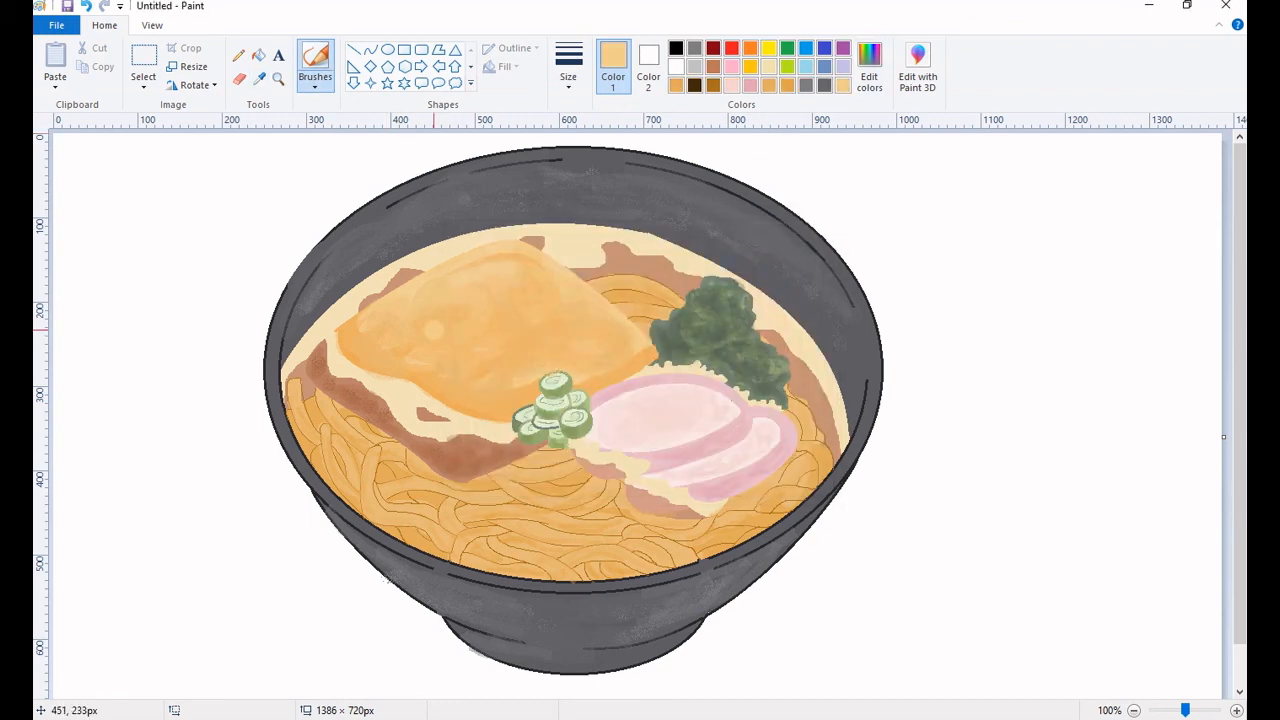
click(238, 55)
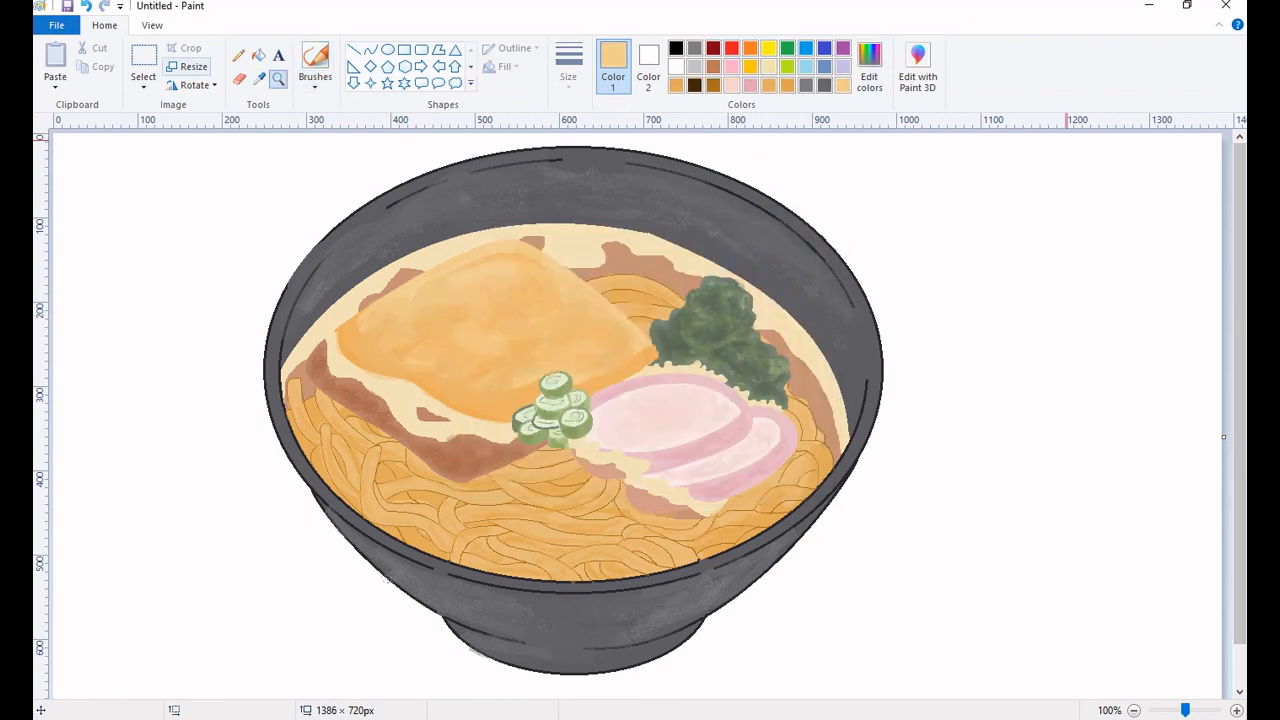